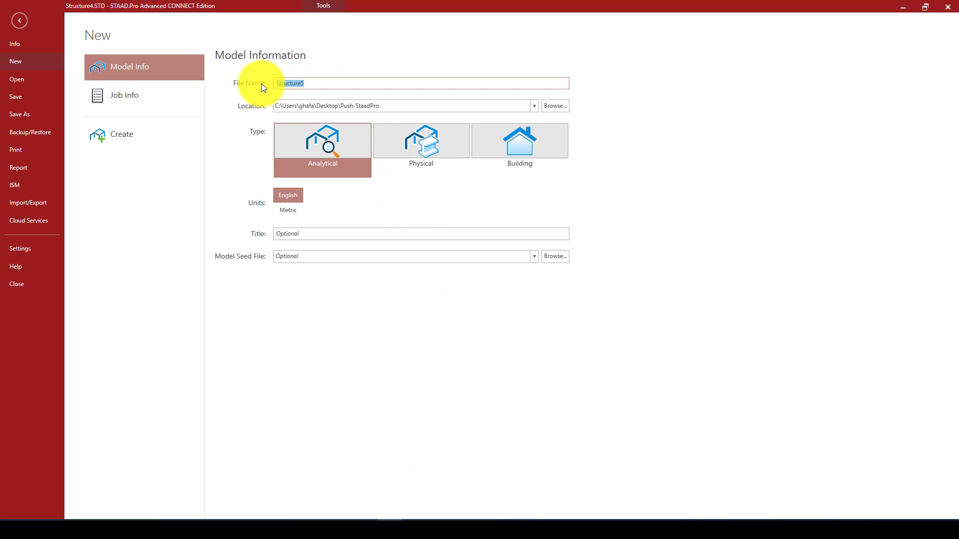
Create a new analytical model named Tutorial_2-Pushover in metric units, saving the changes to the previous model
{"action": "type", "text": "1"}
{"action": "type", "text": "utorial"}
{"action": "type", "text": "_2"}
{"action": "type", "text": "-Pushover"}
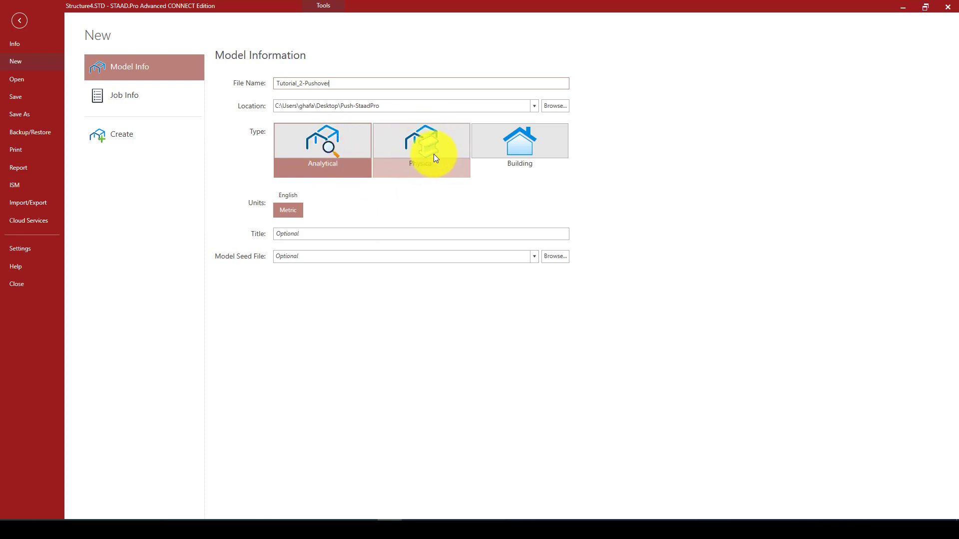
{"action": "left_click", "coordinate": [283, 212]}
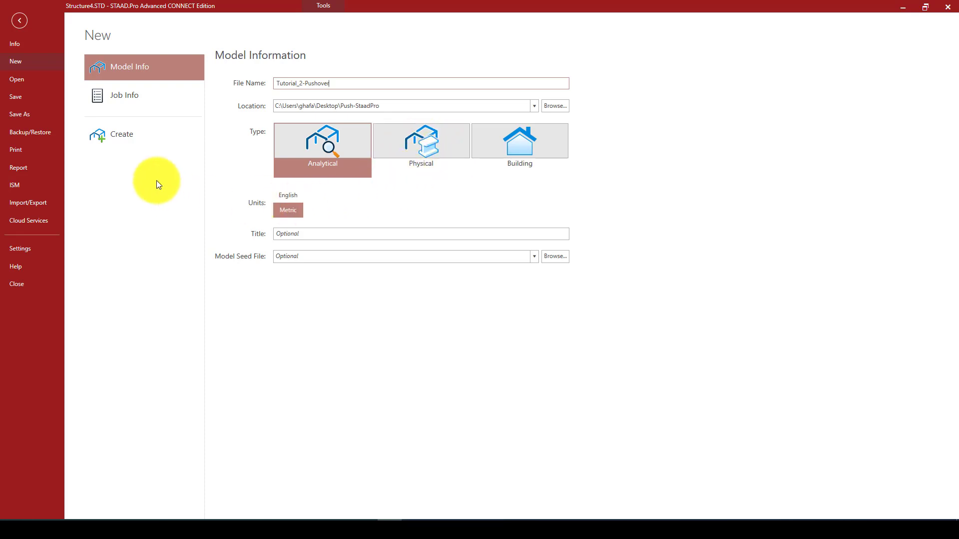
{"action": "left_click", "coordinate": [115, 134]}
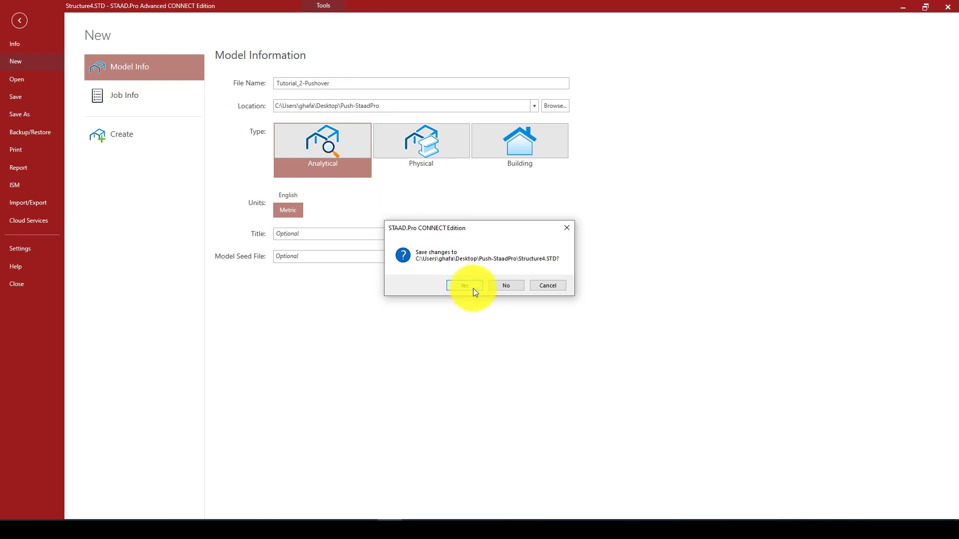
{"action": "left_click", "coordinate": [472, 286]}
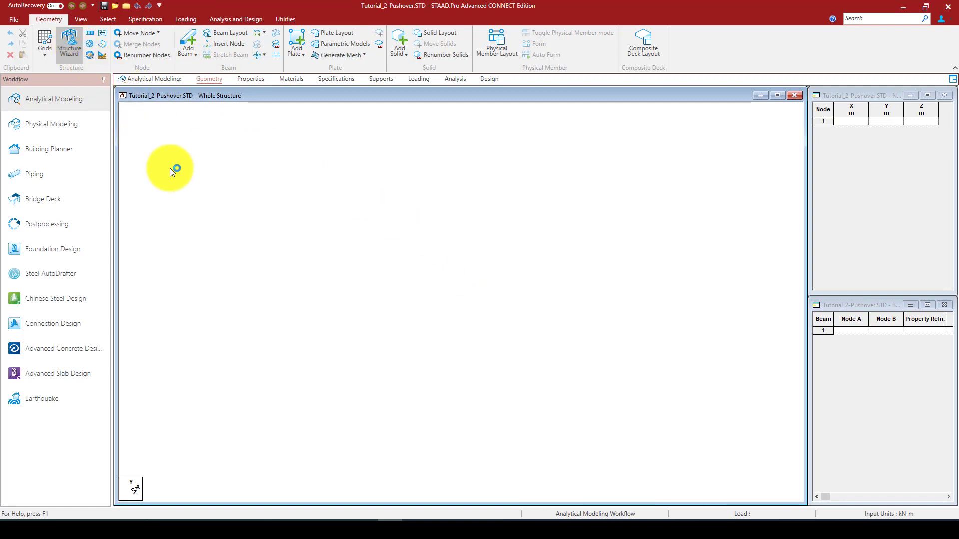
{"action": "left_click_drag", "start_coordinate": [484, 53], "coordinate": [496, 100]}
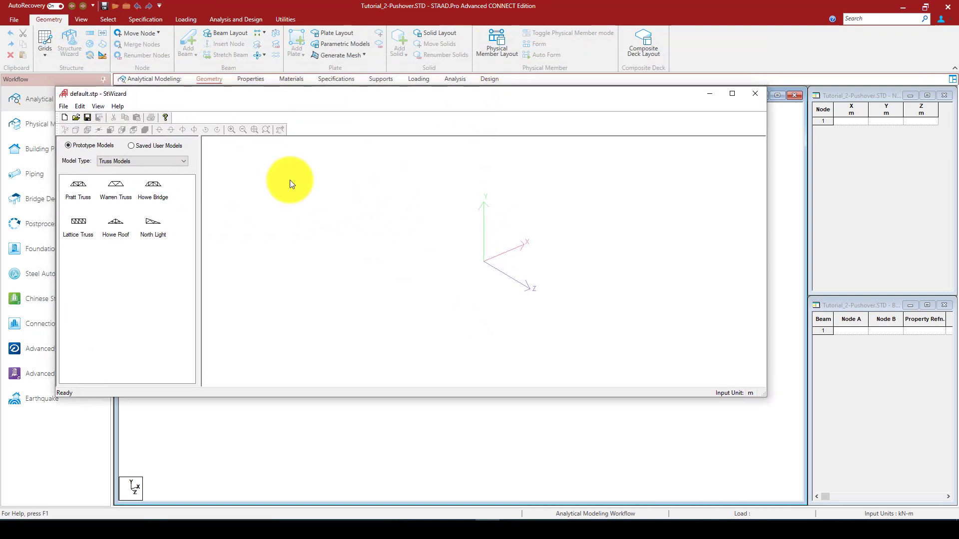
{"action": "left_click", "coordinate": [110, 162]}
{"action": "left_click", "coordinate": [109, 163]}
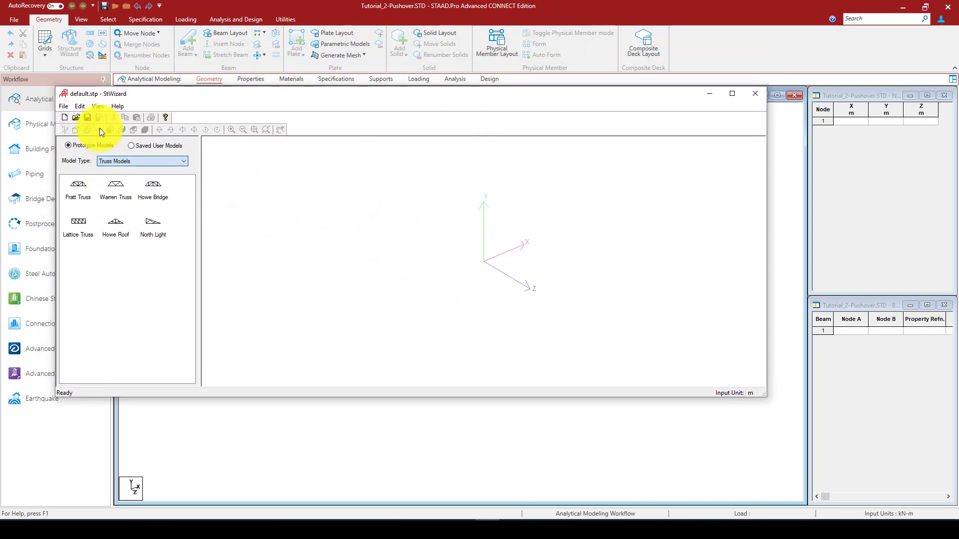
{"action": "left_click", "coordinate": [79, 104]}
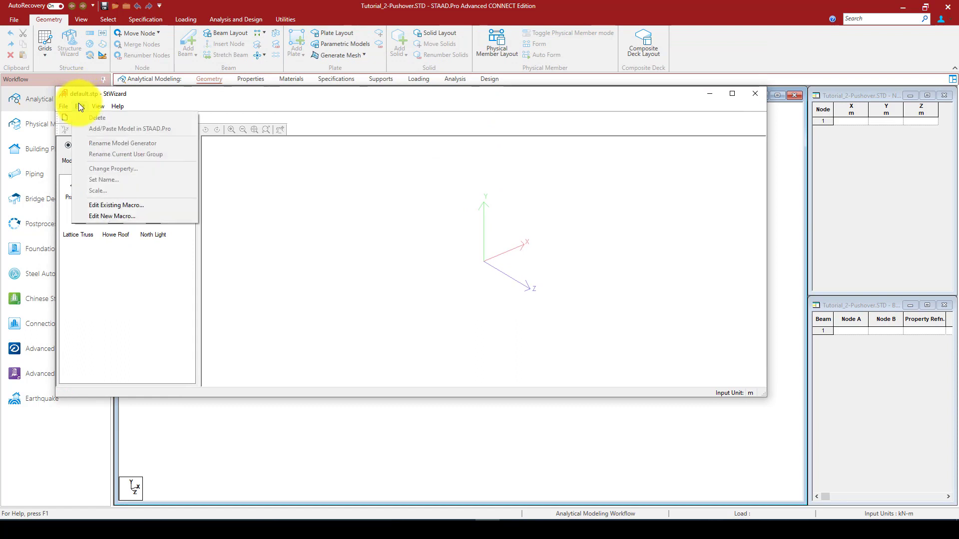
{"action": "mouse_move", "coordinate": [67, 106]}
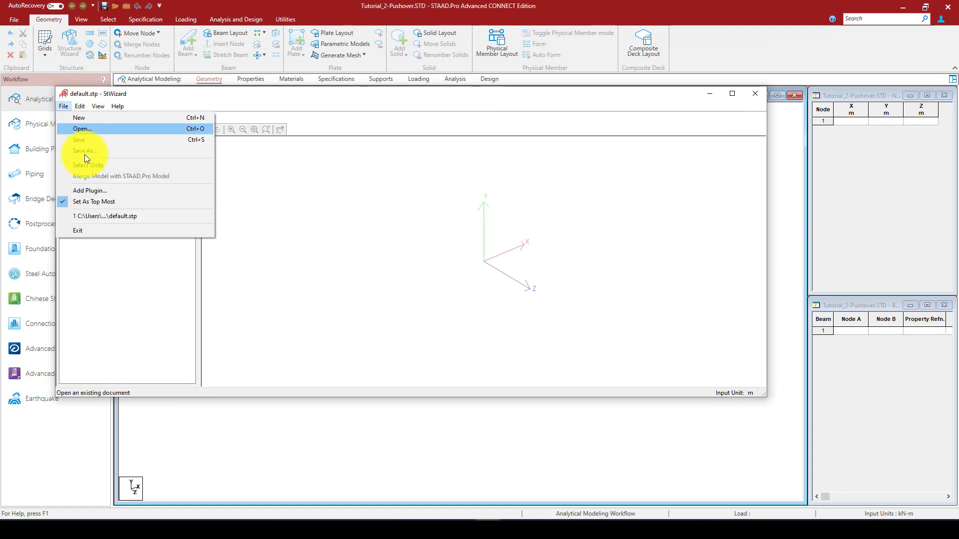
{"action": "left_click", "coordinate": [164, 101]}
Choose the Frame Models type in the structure wizard and start a Bay Frame prototype
{"action": "left_click", "coordinate": [119, 162]}
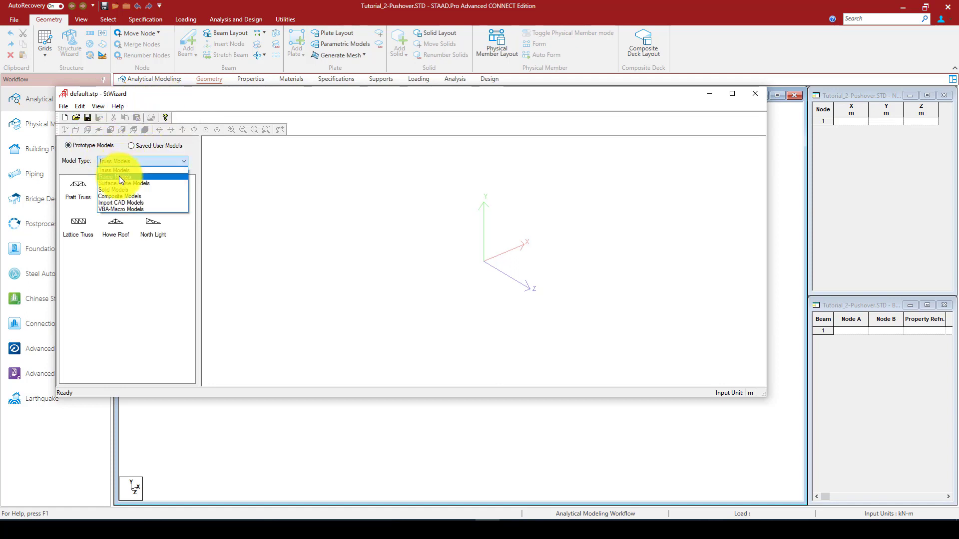
{"action": "left_click", "coordinate": [119, 170]}
{"action": "left_click", "coordinate": [81, 192]}
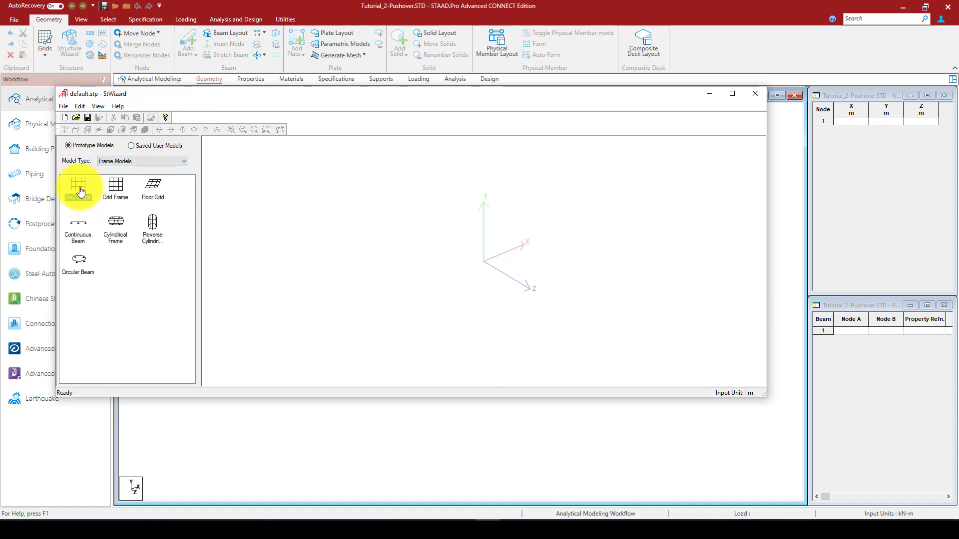
{"action": "double_click", "coordinate": [81, 193]}
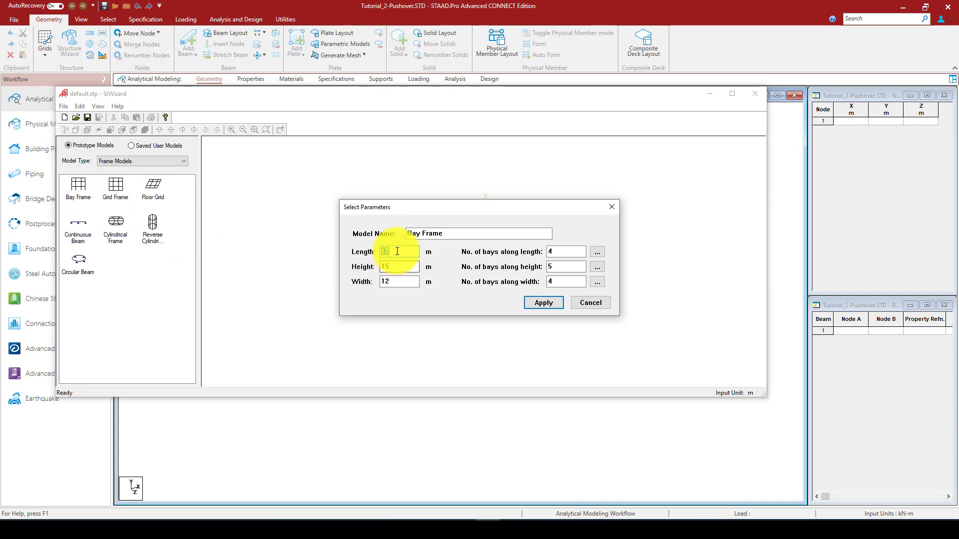
Generate the bay frame with 3 bays along the length, a width of 0 m and 0 bays along the width
{"action": "left_click", "coordinate": [549, 252]}
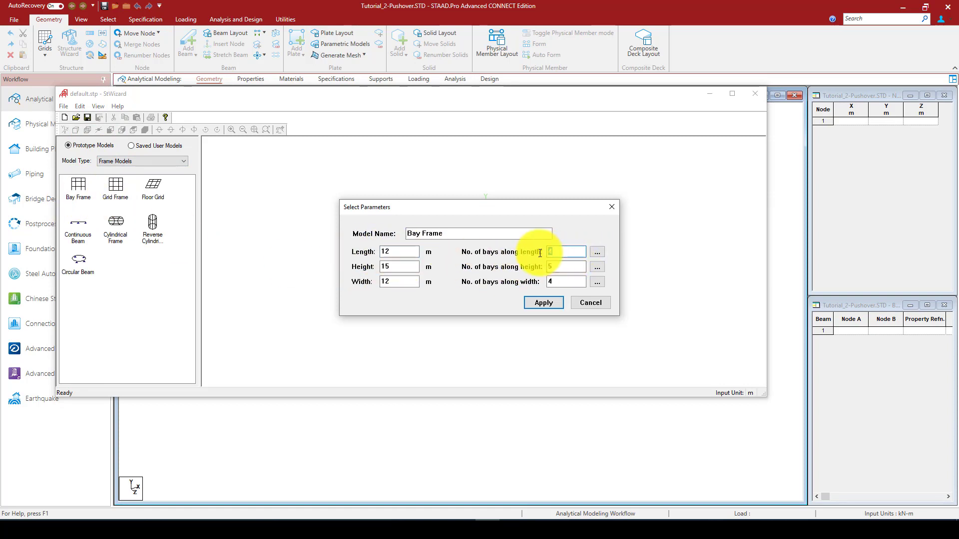
{"action": "type", "text": "3"}
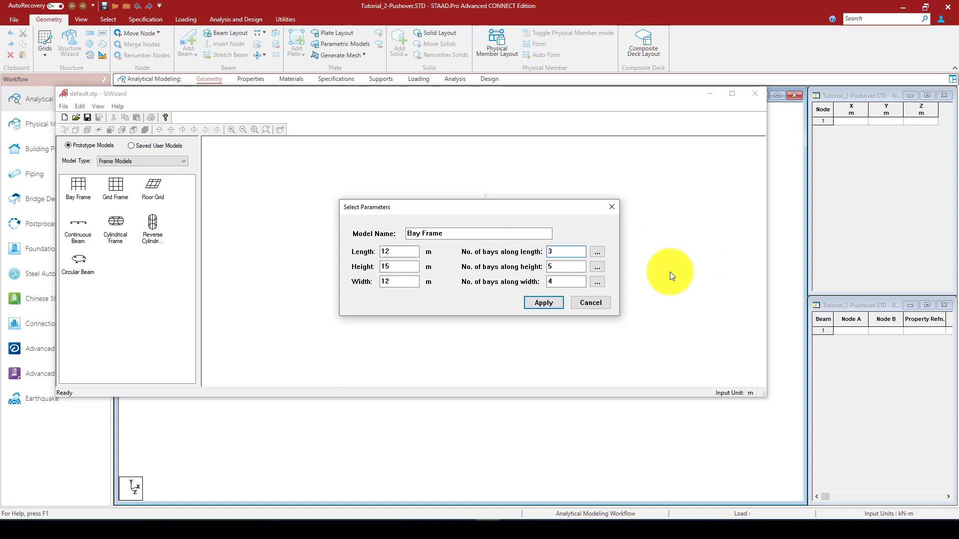
{"action": "left_click", "coordinate": [548, 268]}
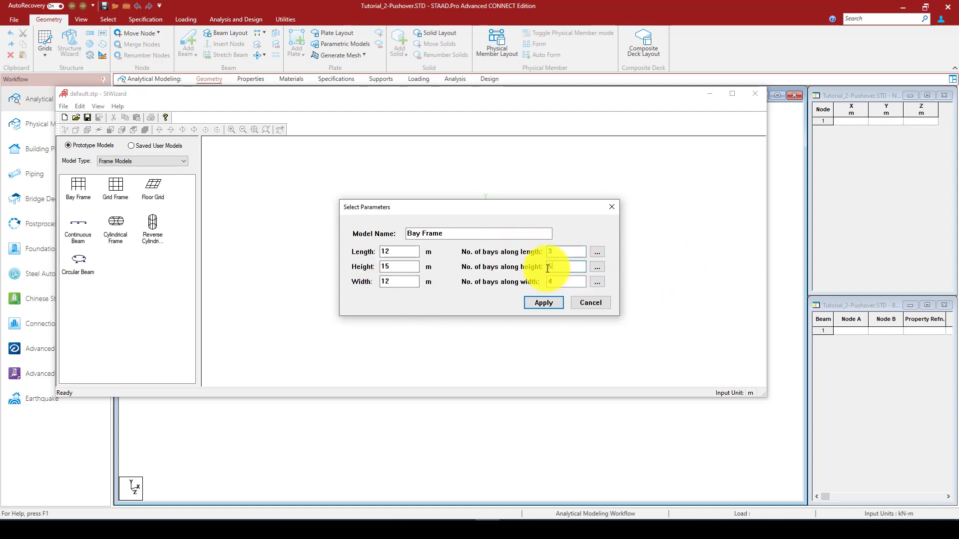
{"action": "left_click", "coordinate": [398, 268]}
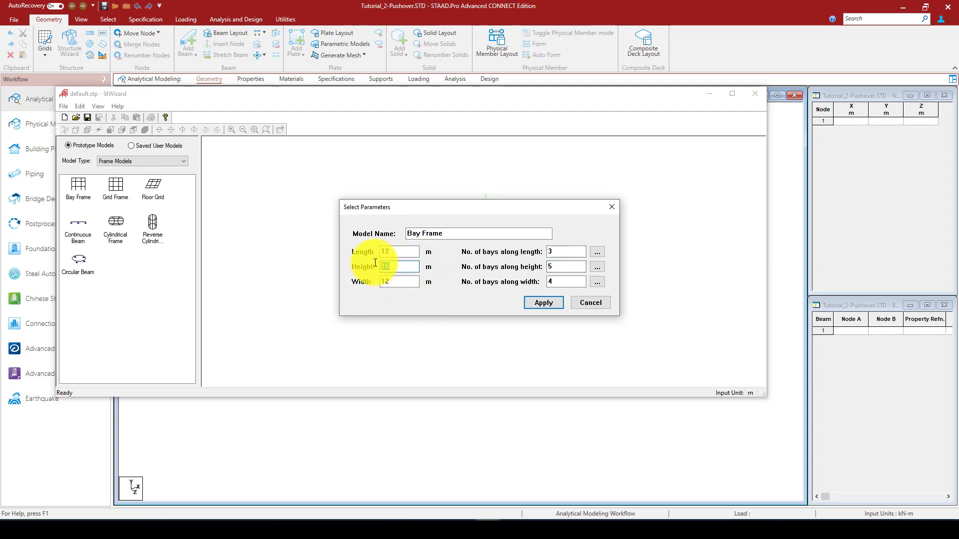
{"action": "left_click", "coordinate": [400, 269]}
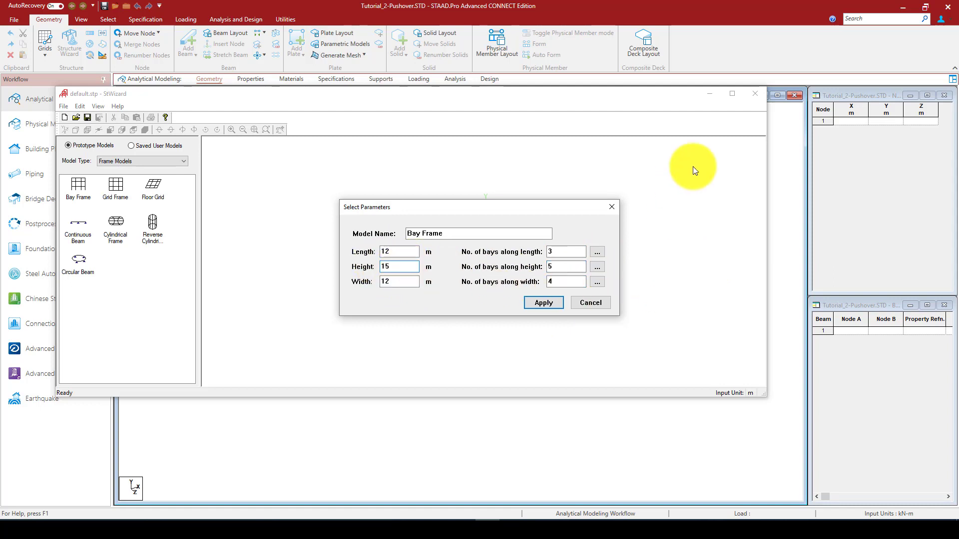
{"action": "left_click", "coordinate": [372, 283]}
{"action": "type", "text": "0"}
{"action": "left_click", "coordinate": [551, 282]}
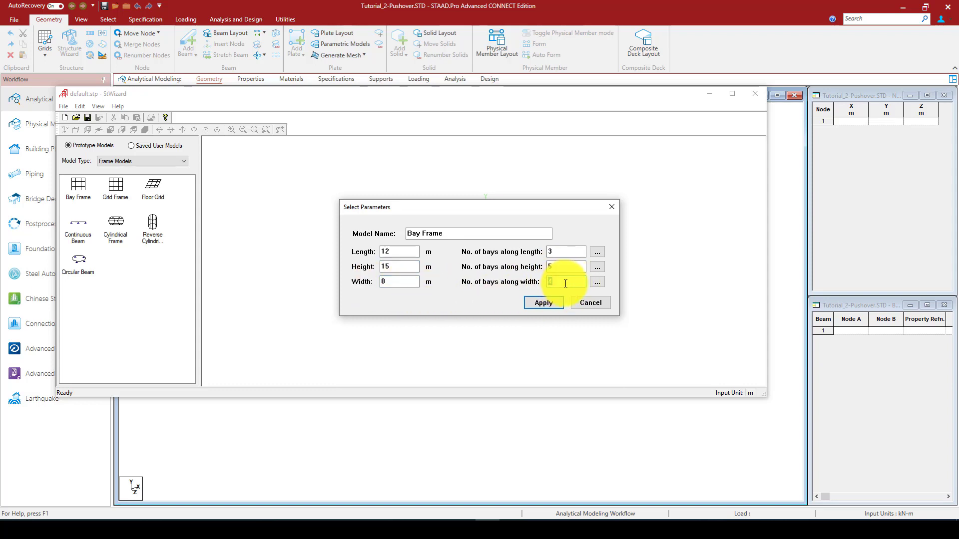
{"action": "type", "text": "0"}
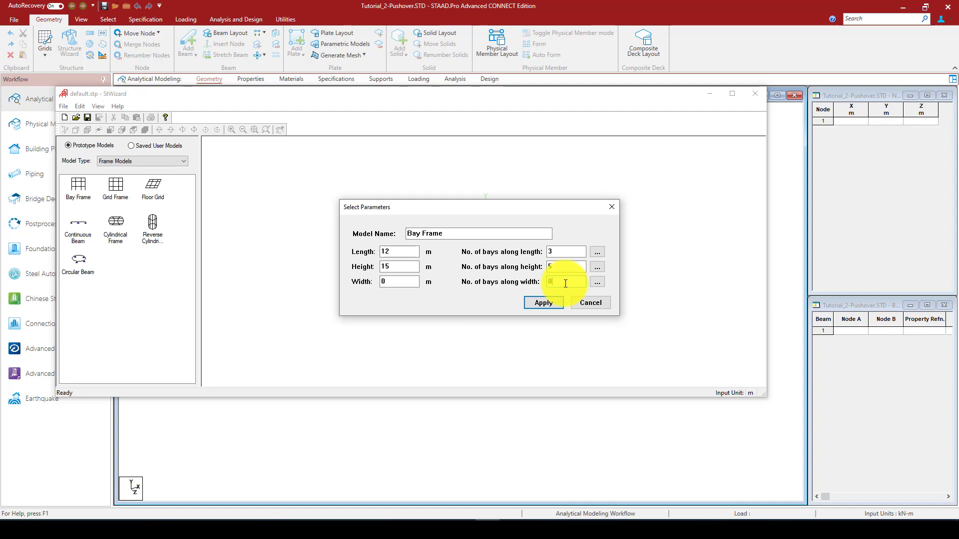
{"action": "left_click", "coordinate": [547, 304]}
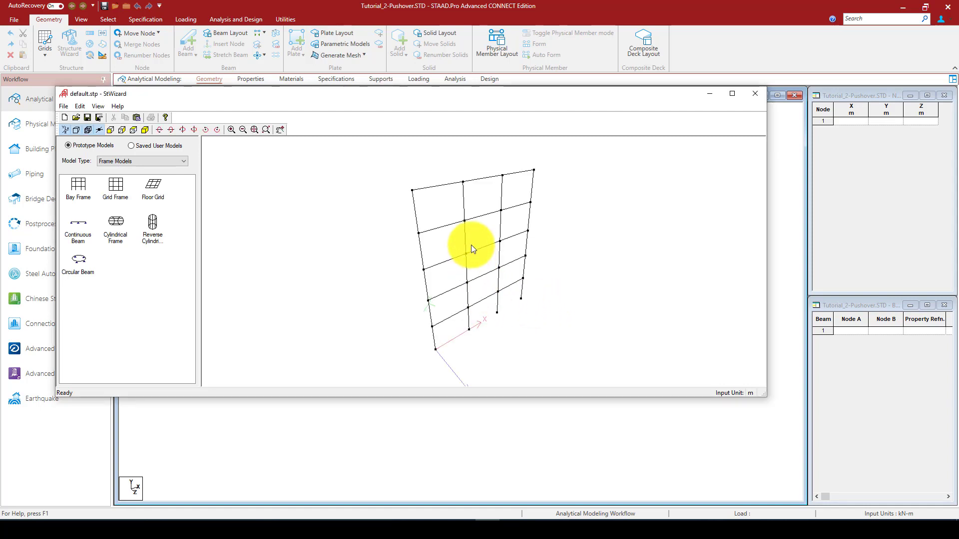
Close the structure wizard and transfer the frame prototype into the model at X, Y and Z offsets of 0 m
{"action": "left_click", "coordinate": [754, 99]}
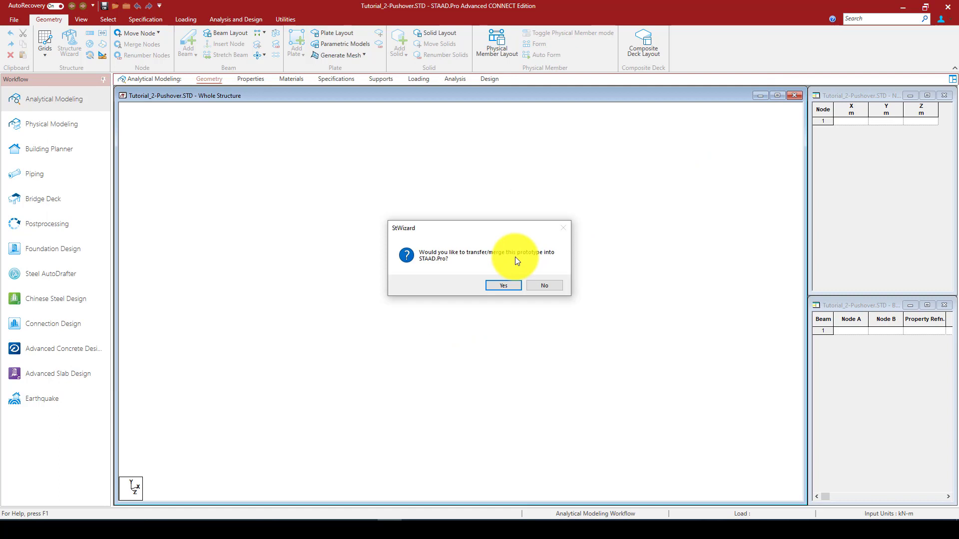
{"action": "left_click", "coordinate": [513, 284]}
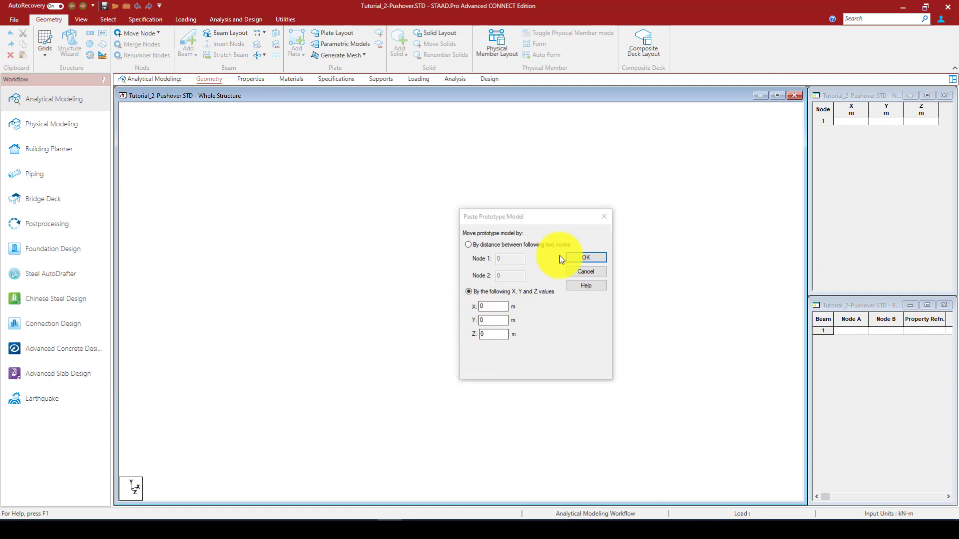
{"action": "left_click", "coordinate": [579, 257]}
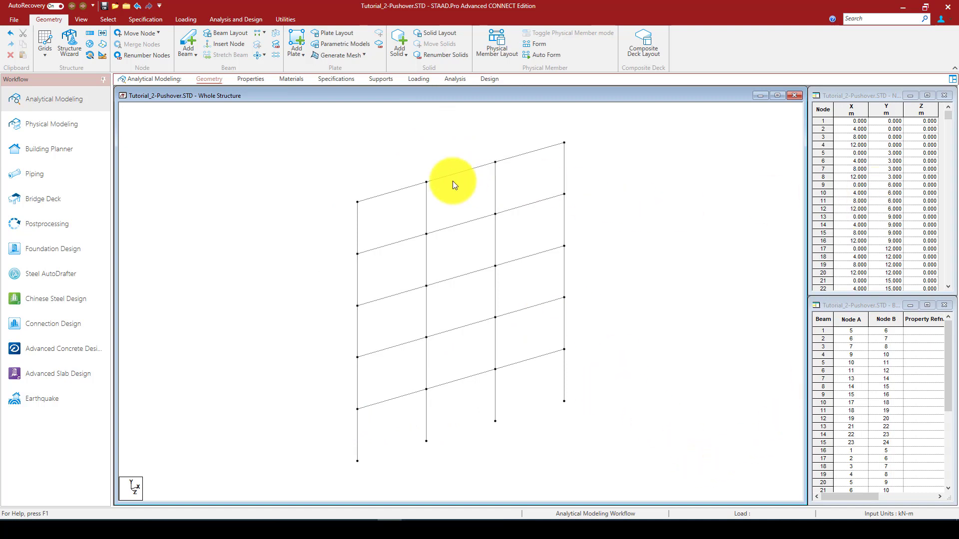
Switch to node selection and select the frame's top corner node at X 0, Y 15 m
{"action": "left_click", "coordinate": [358, 203]}
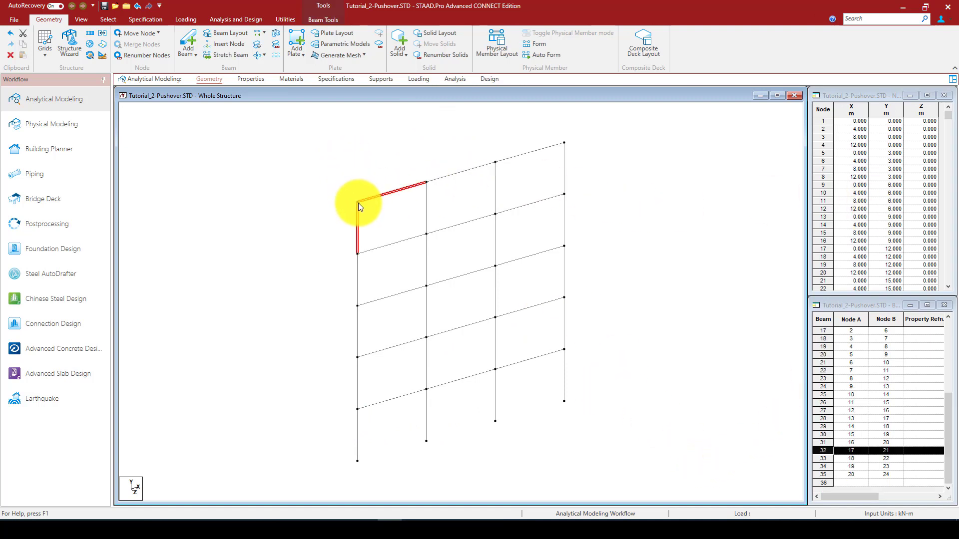
{"action": "right_click", "coordinate": [361, 160]}
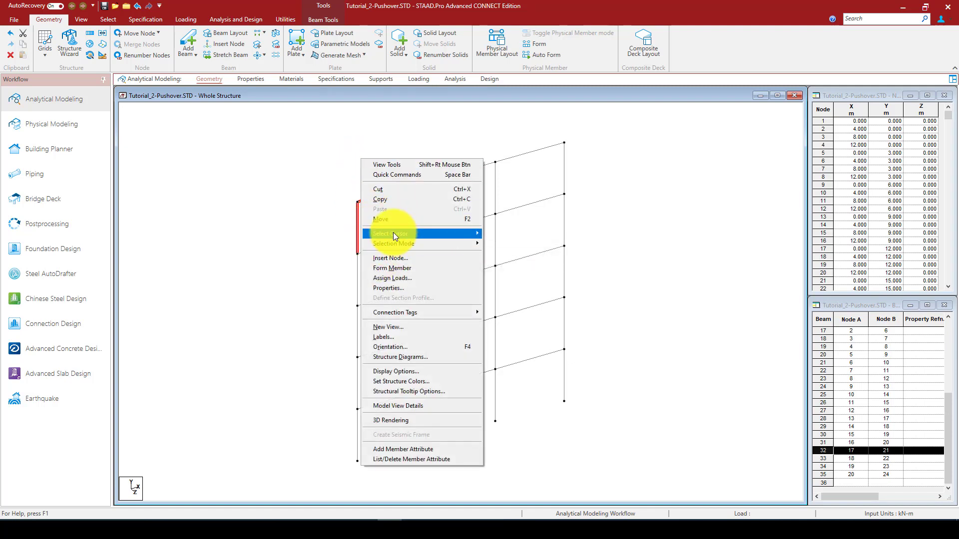
{"action": "mouse_move", "coordinate": [424, 233]}
{"action": "left_click", "coordinate": [499, 231]}
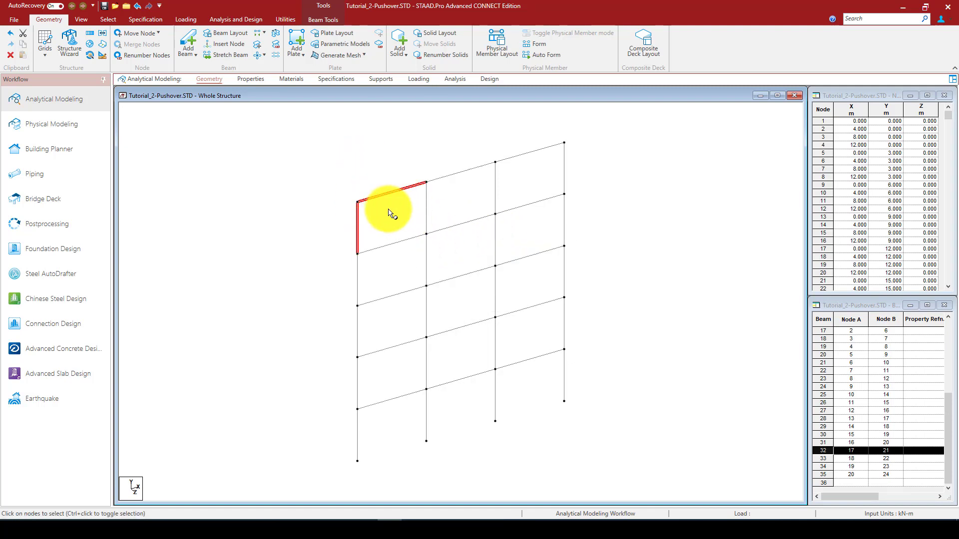
{"action": "left_click", "coordinate": [358, 203]}
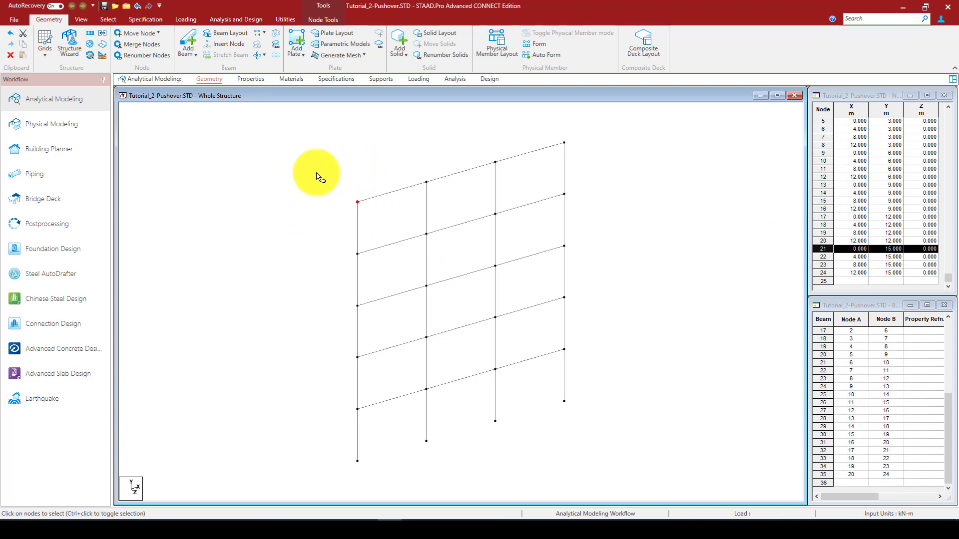
Add the American W12X136 steel section to the model's section properties
{"action": "left_click", "coordinate": [249, 79]}
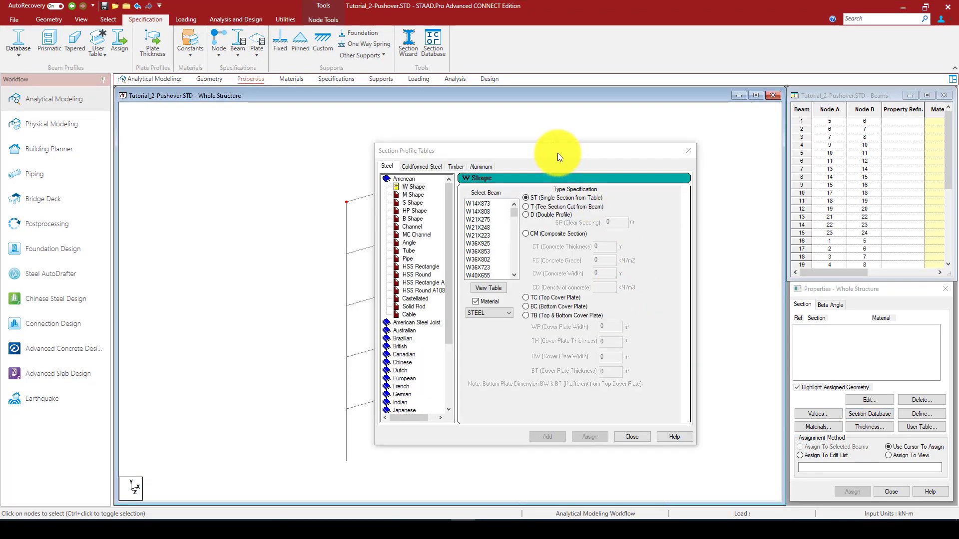
{"action": "left_click_drag", "start_coordinate": [547, 154], "coordinate": [200, 132]}
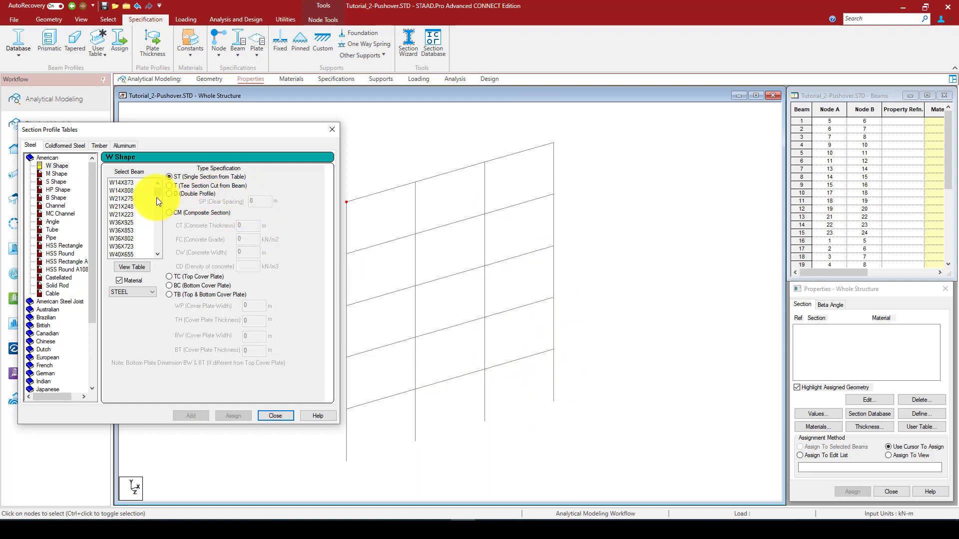
{"action": "left_click_drag", "start_coordinate": [157, 196], "coordinate": [151, 240]}
{"action": "left_click", "coordinate": [124, 222]}
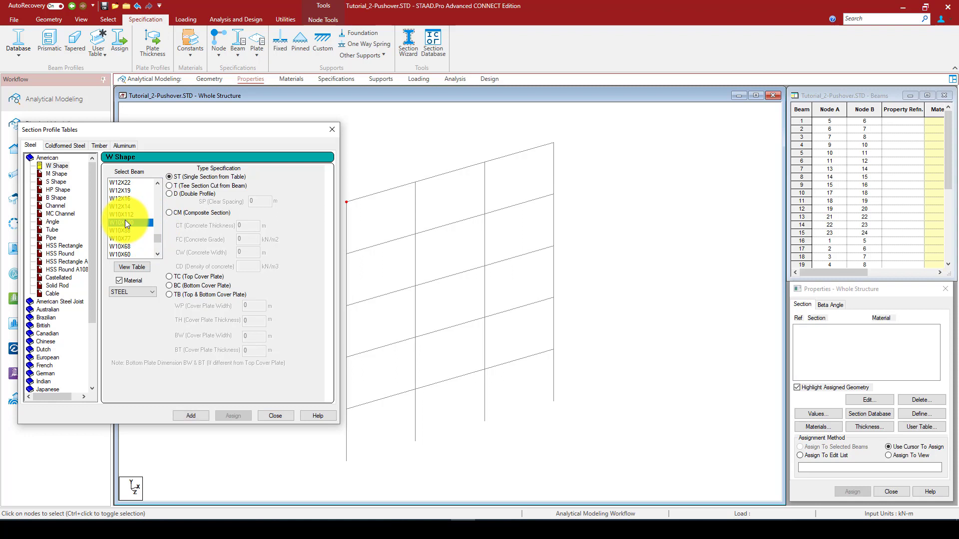
{"action": "scroll", "coordinate": [125, 219], "scroll_direction": "up", "scroll_amount": 4}
{"action": "scroll", "coordinate": [121, 215], "scroll_direction": "up", "scroll_amount": 2}
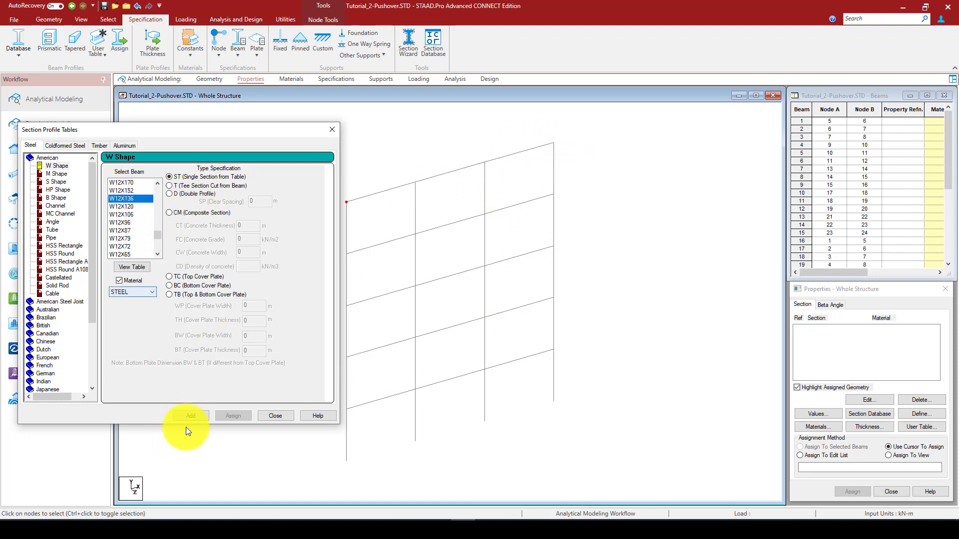
{"action": "left_click", "coordinate": [191, 415]}
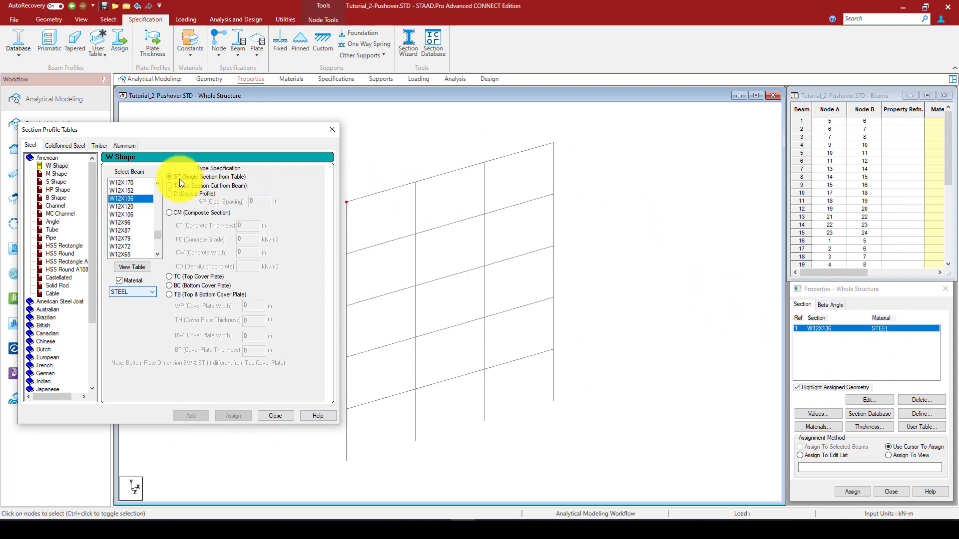
Add the American W10X100 steel section to the properties and close the section profile tables
{"action": "left_click_drag", "start_coordinate": [157, 232], "coordinate": [157, 238]}
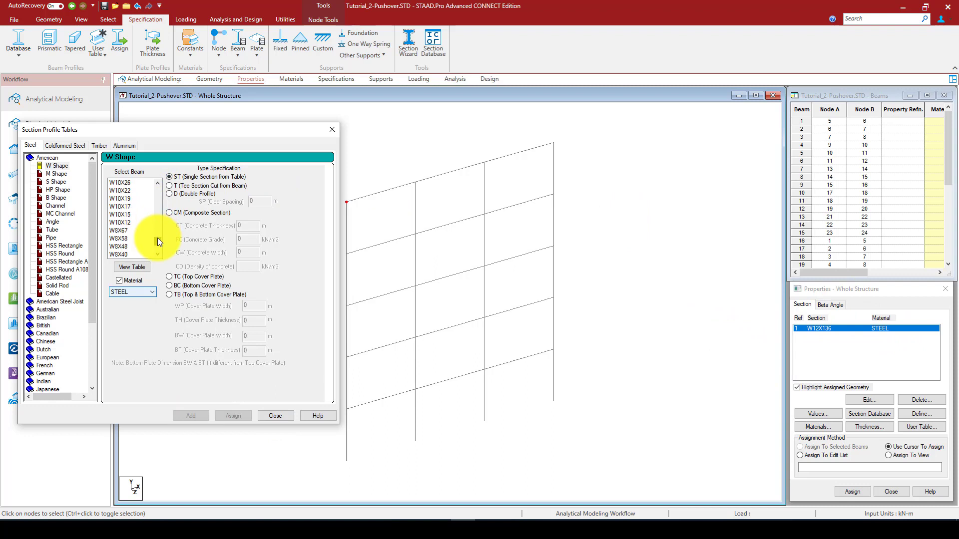
{"action": "scroll", "coordinate": [133, 214], "scroll_direction": "up", "scroll_amount": 3}
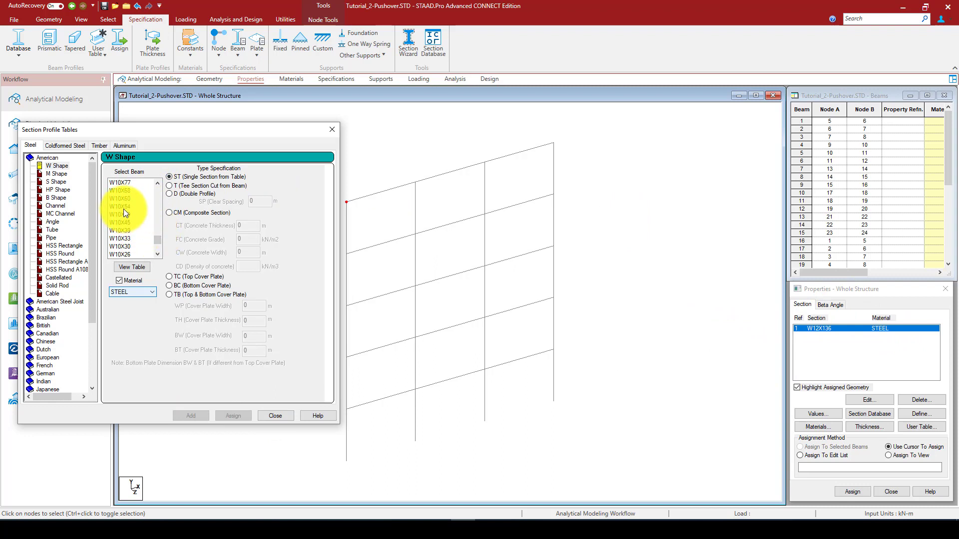
{"action": "scroll", "coordinate": [124, 209], "scroll_direction": "up", "scroll_amount": 3}
{"action": "left_click", "coordinate": [131, 190]}
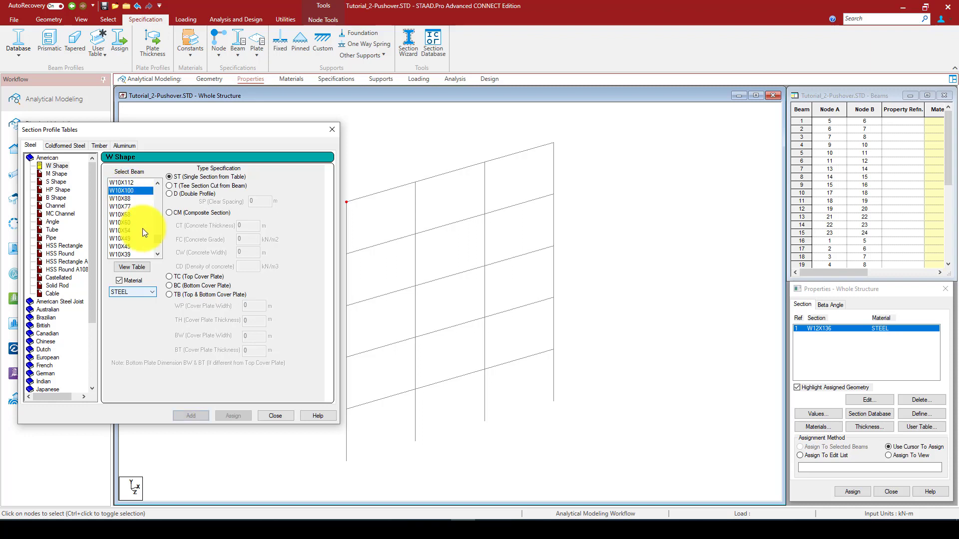
{"action": "left_click", "coordinate": [190, 415]}
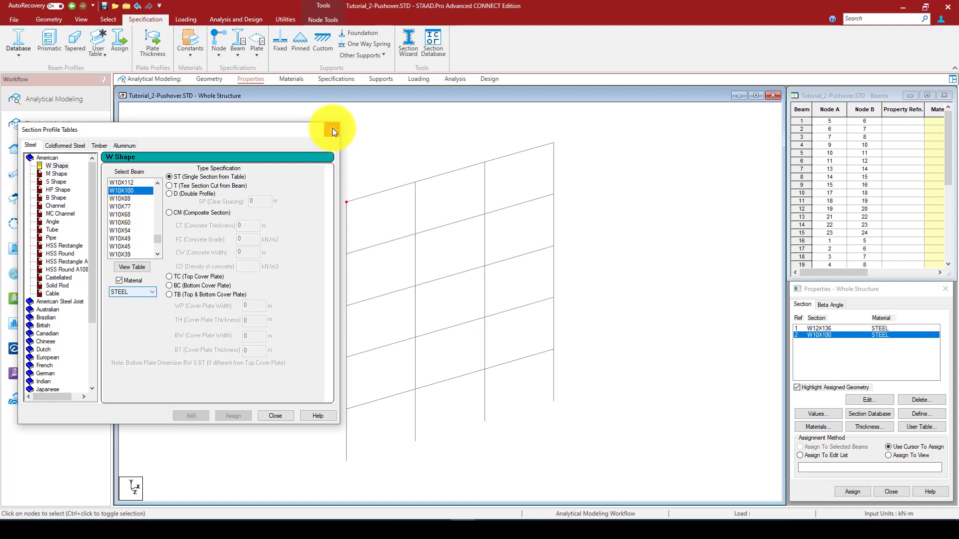
{"action": "left_click", "coordinate": [332, 128]}
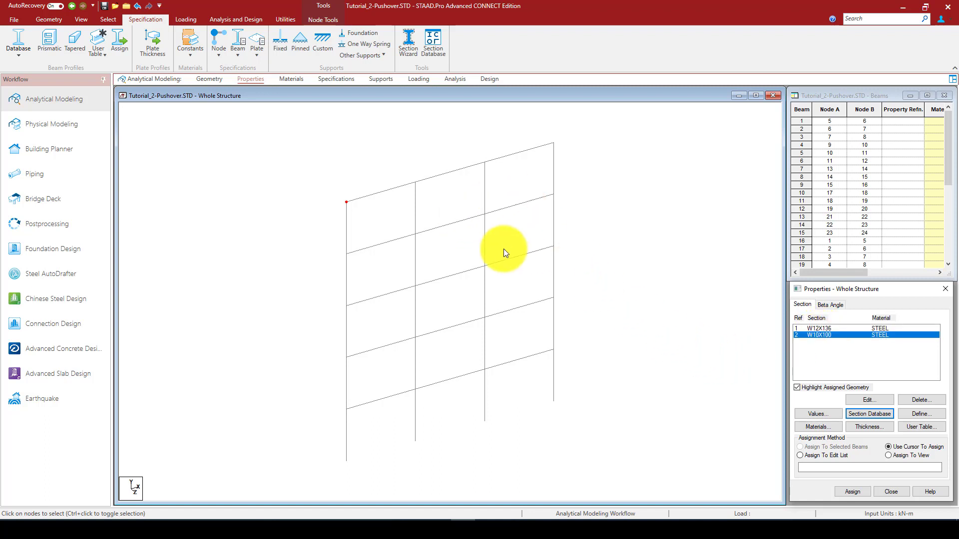
Assign the W12X136 section to all frame members parallel to X, then clear the selection
{"action": "left_click", "coordinate": [824, 329]}
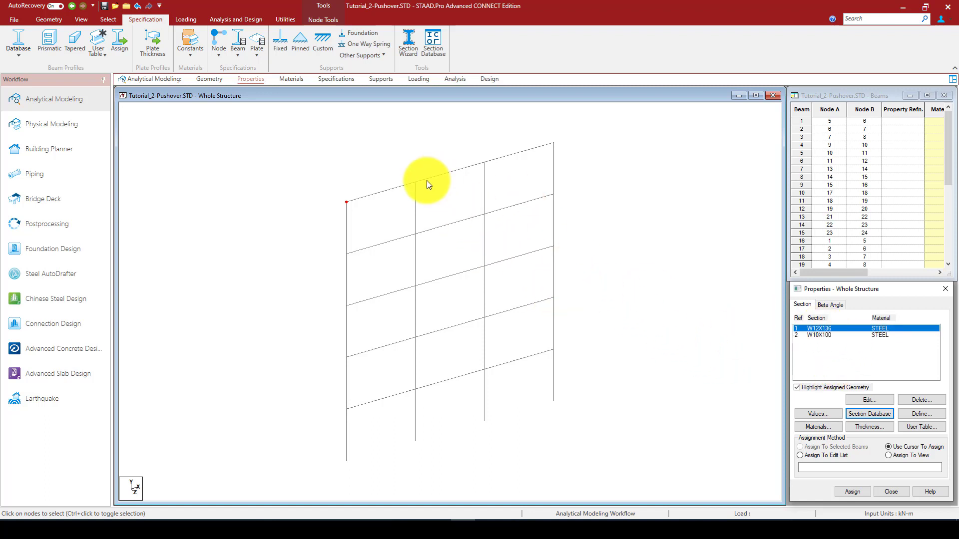
{"action": "left_click", "coordinate": [110, 18]}
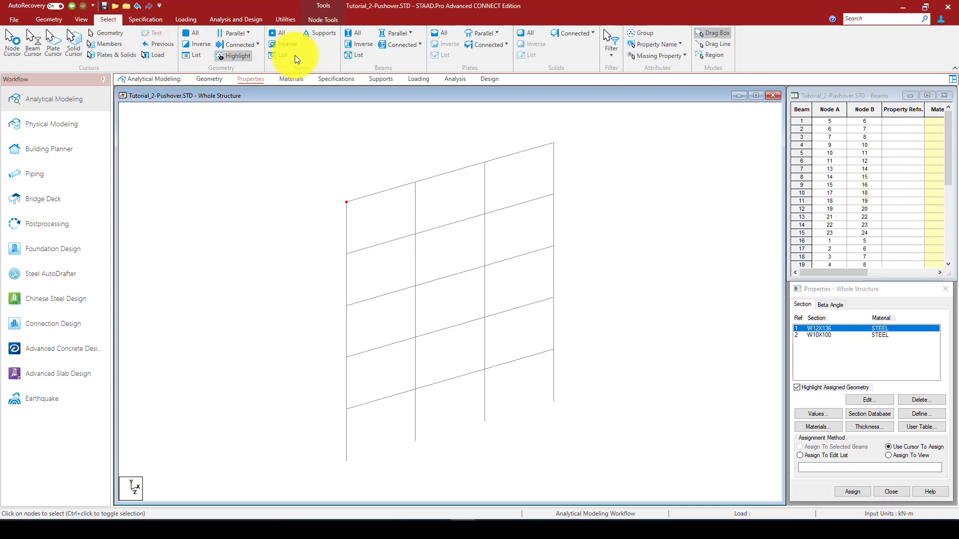
{"action": "left_click", "coordinate": [398, 33]}
{"action": "left_click", "coordinate": [398, 50]}
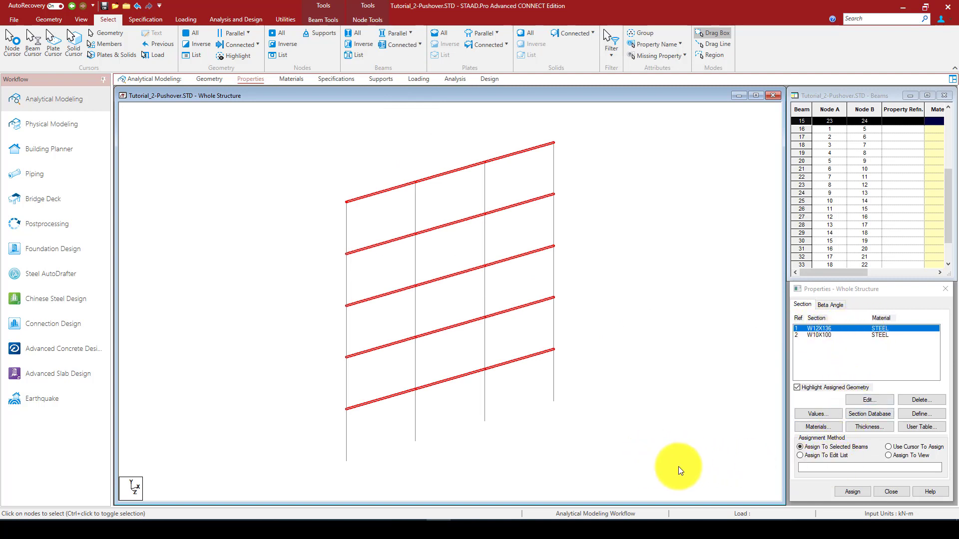
{"action": "left_click", "coordinate": [860, 496]}
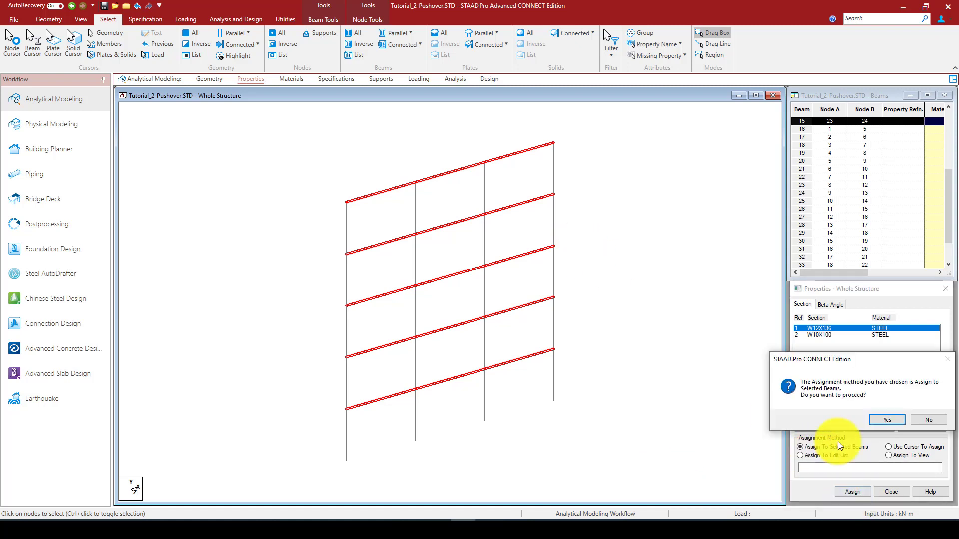
{"action": "left_click", "coordinate": [885, 418]}
{"action": "left_click", "coordinate": [599, 208]}
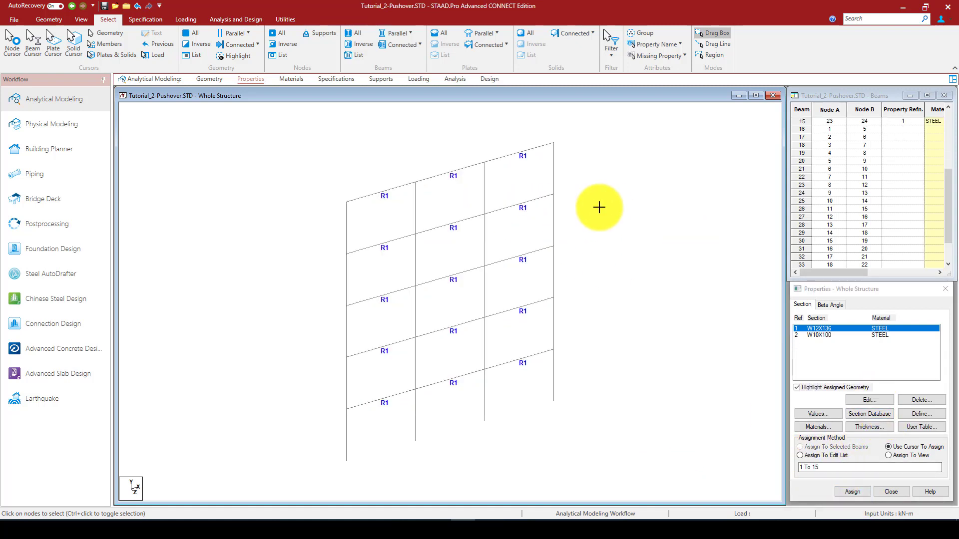
Assign the W10X100 section to all frame members parallel to Y and clear the selection
{"action": "left_click", "coordinate": [839, 335]}
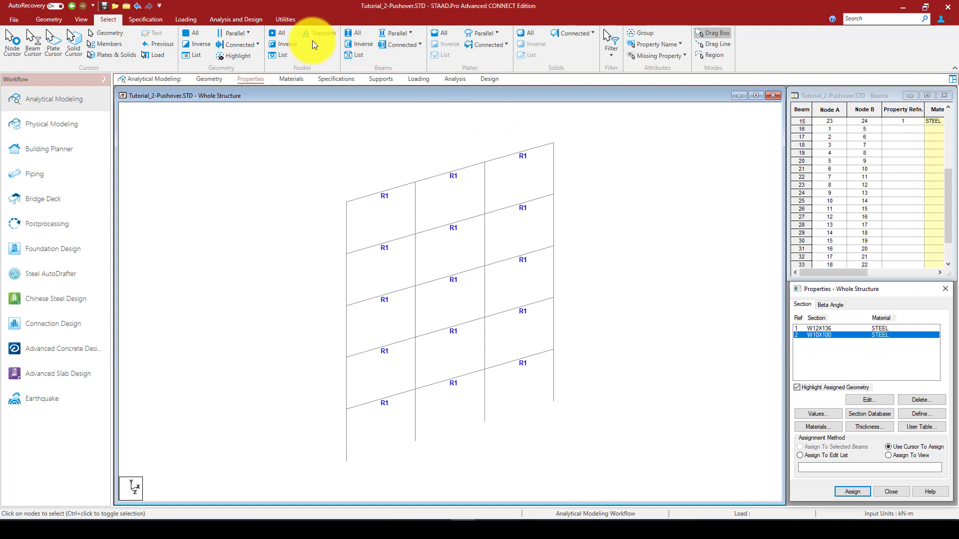
{"action": "left_click", "coordinate": [398, 33]}
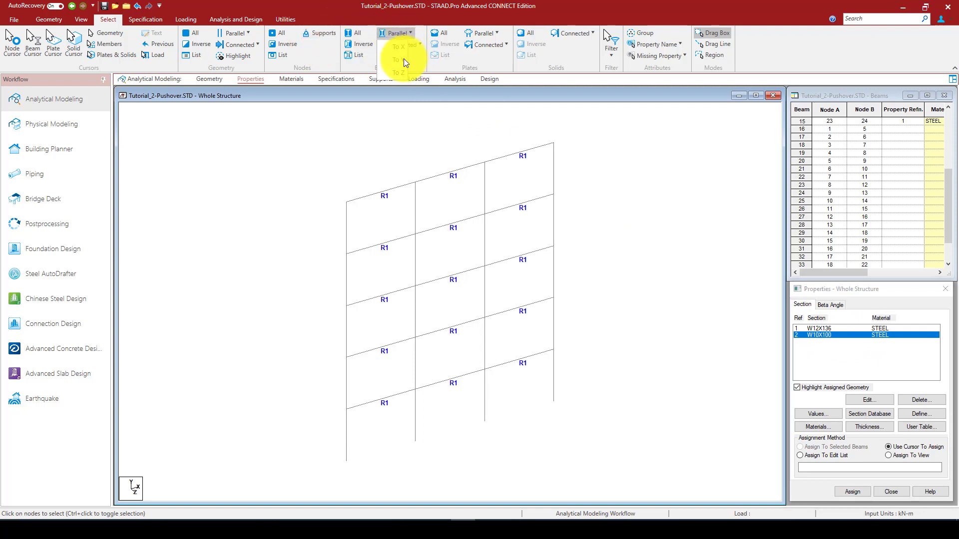
{"action": "left_click", "coordinate": [398, 60]}
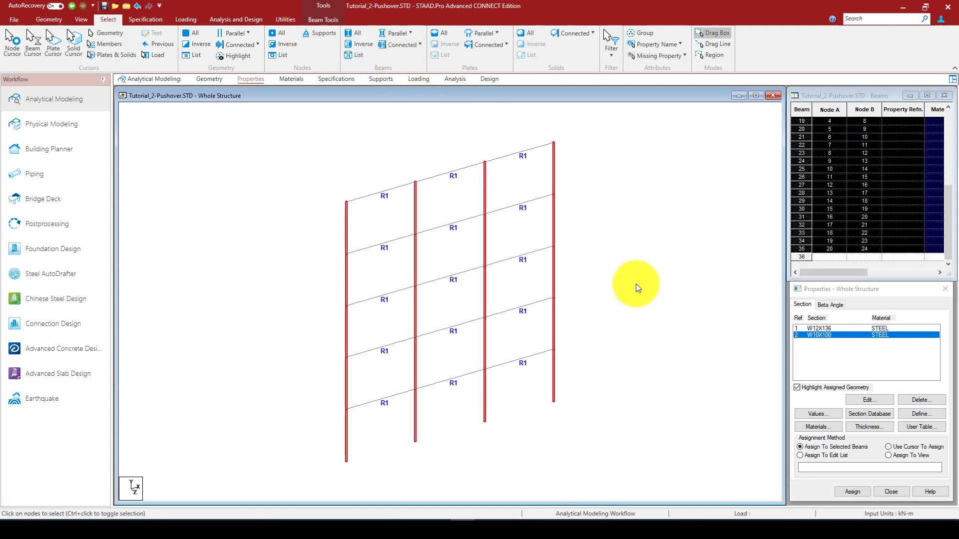
{"action": "left_click", "coordinate": [851, 491]}
{"action": "left_click", "coordinate": [884, 420]}
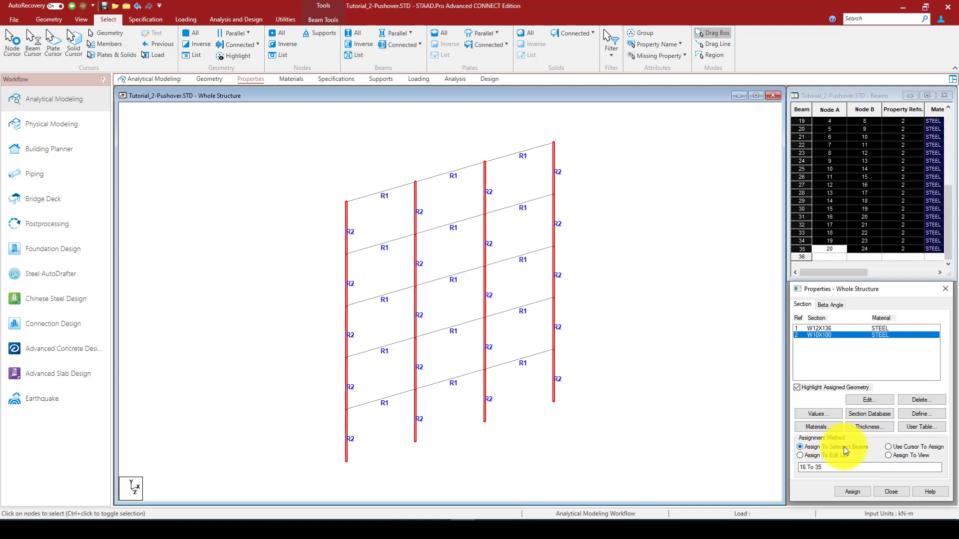
{"action": "left_click", "coordinate": [569, 249]}
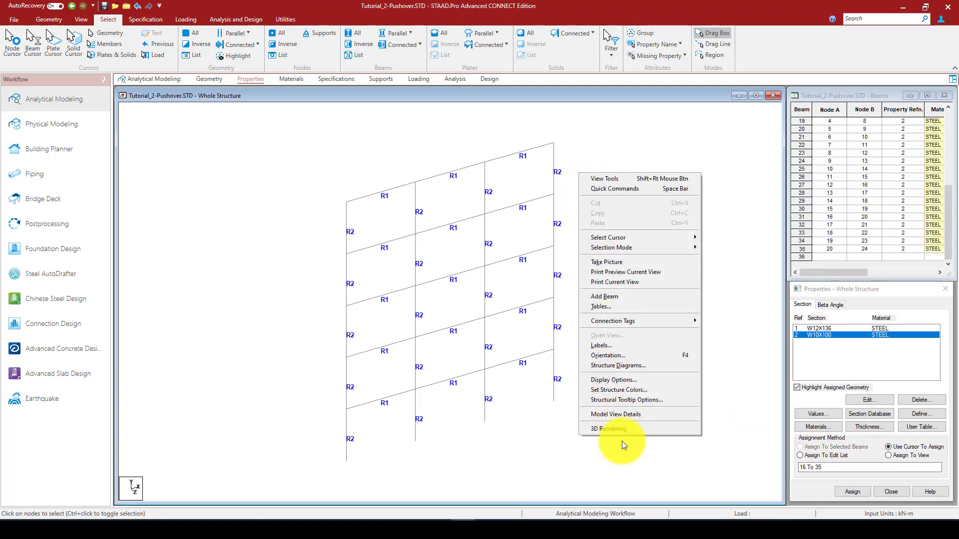
Examine the frame with its assigned sections in a rotated 3D rendered view, then close that view
{"action": "left_click", "coordinate": [619, 430]}
{"action": "left_click_drag", "start_coordinate": [530, 341], "coordinate": [755, 231]}
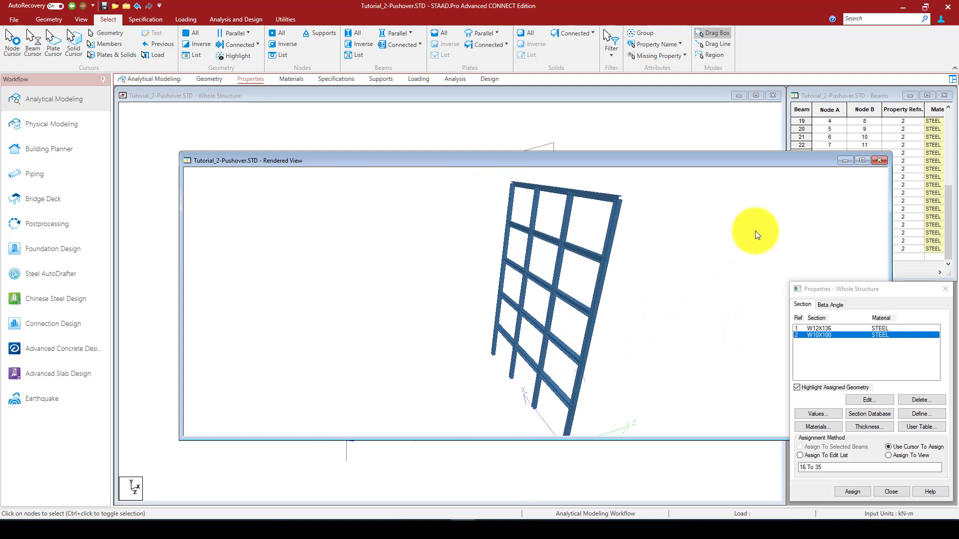
{"action": "left_click", "coordinate": [879, 160]}
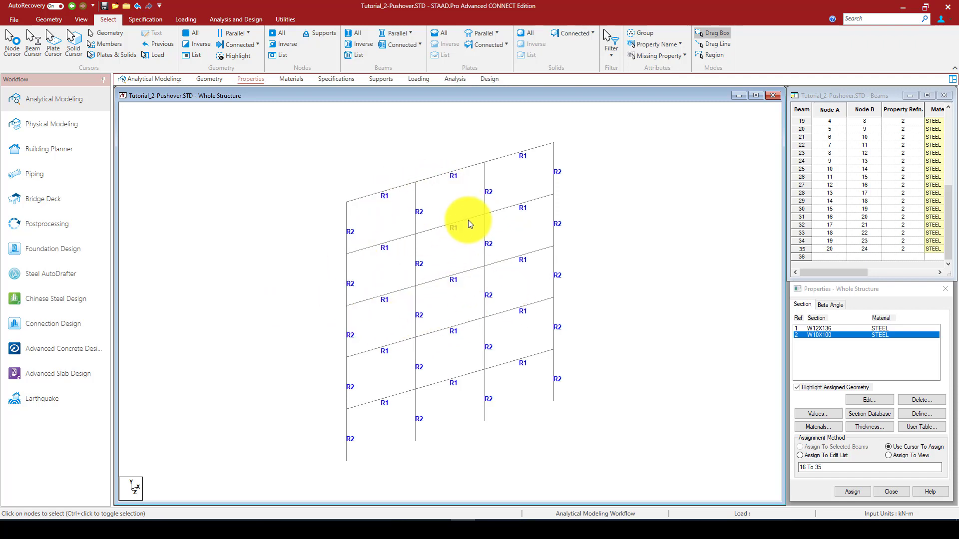
Review the properties of the STEEL isotropic material assigned to the members and close them without changes
{"action": "left_click", "coordinate": [292, 79]}
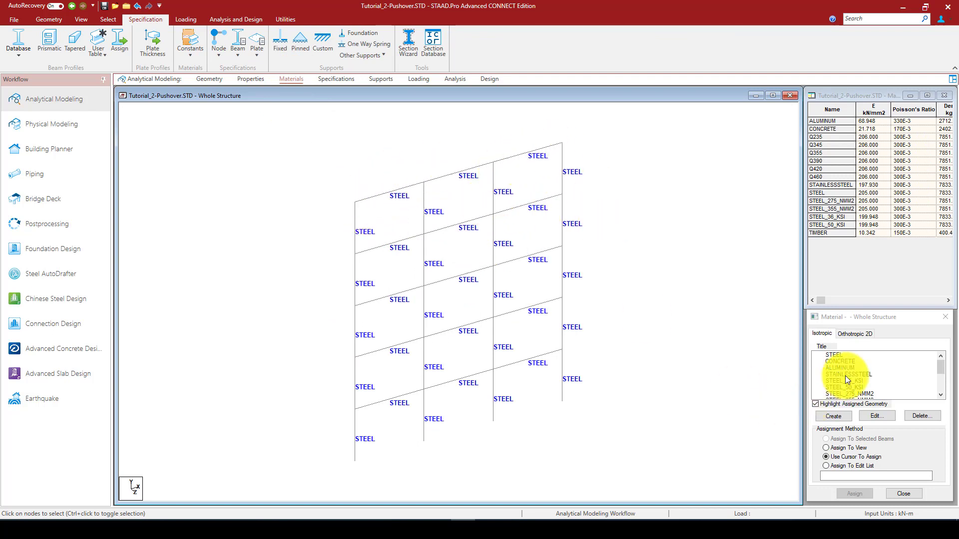
{"action": "left_click", "coordinate": [832, 355]}
{"action": "left_click", "coordinate": [868, 414]}
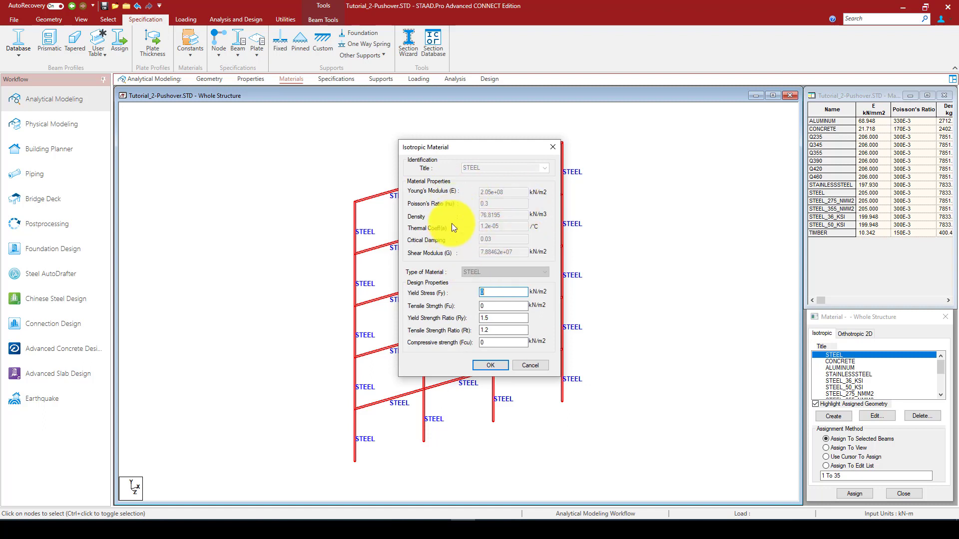
{"action": "left_click", "coordinate": [549, 149]}
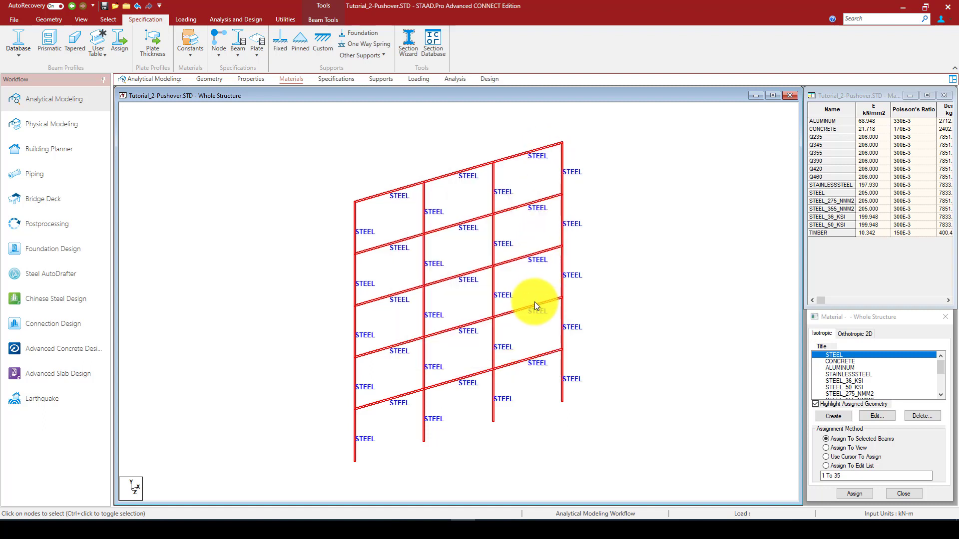
{"action": "left_click", "coordinate": [638, 228]}
Create a fixed support definition and make it the active support for assignment
{"action": "left_click", "coordinate": [380, 80]}
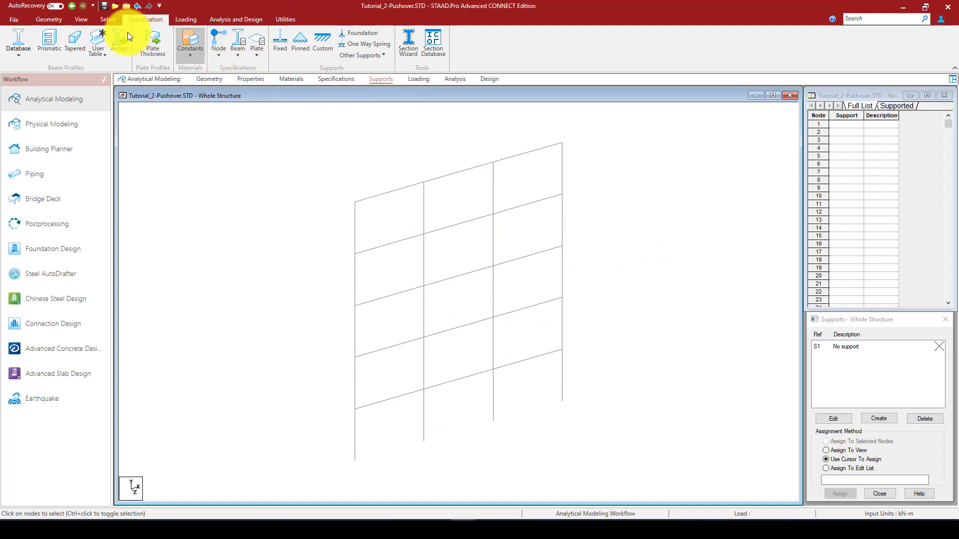
{"action": "left_click", "coordinate": [878, 420]}
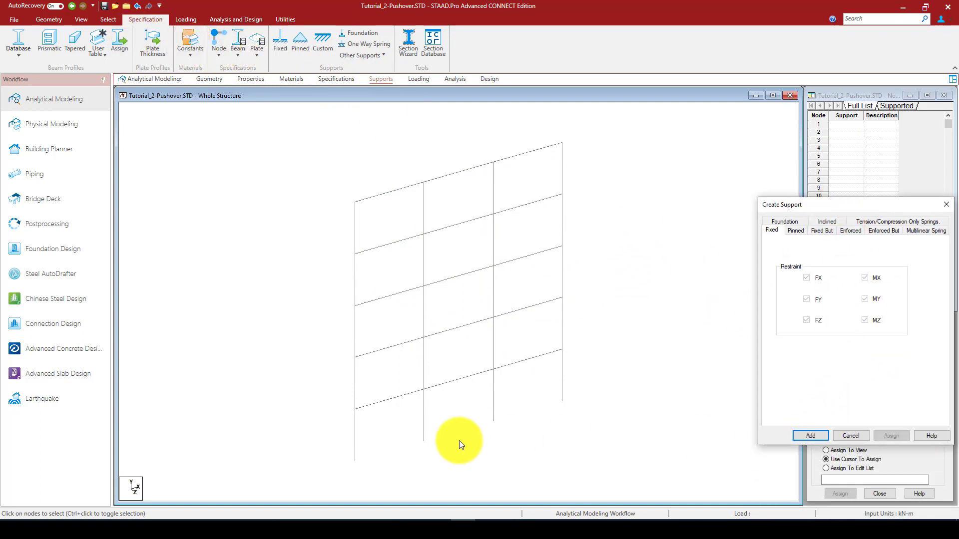
{"action": "left_click", "coordinate": [807, 436]}
{"action": "left_click", "coordinate": [856, 358]}
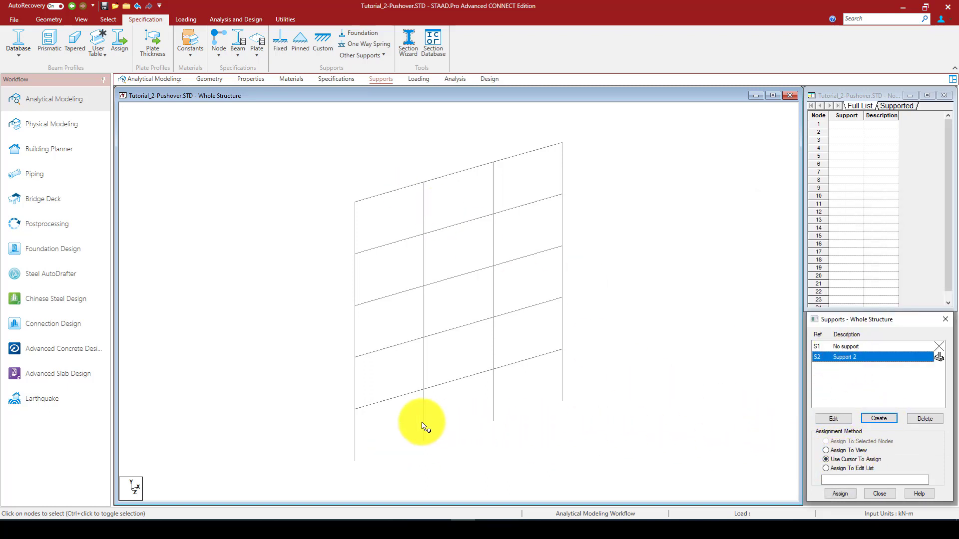
Select the four column base nodes and assign the fixed support to them
{"action": "left_click_drag", "start_coordinate": [328, 436], "coordinate": [511, 456]}
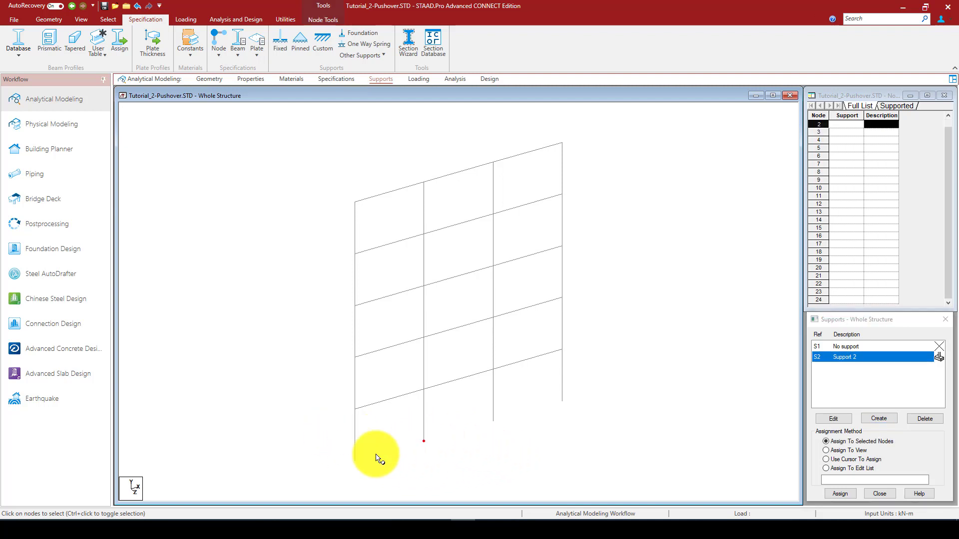
{"action": "left_click_drag", "start_coordinate": [329, 440], "coordinate": [376, 473]}
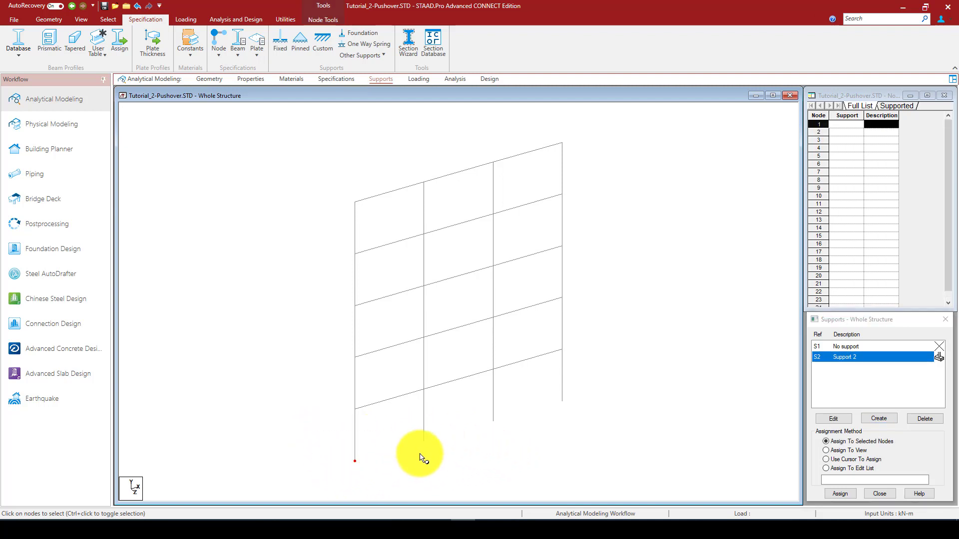
{"action": "left_click_drag", "start_coordinate": [407, 423], "coordinate": [454, 450]}
{"action": "left_click_drag", "start_coordinate": [486, 403], "coordinate": [533, 428], "text": "ctrl"}
{"action": "left_click_drag", "start_coordinate": [559, 389], "coordinate": [583, 417], "text": "ctrl"}
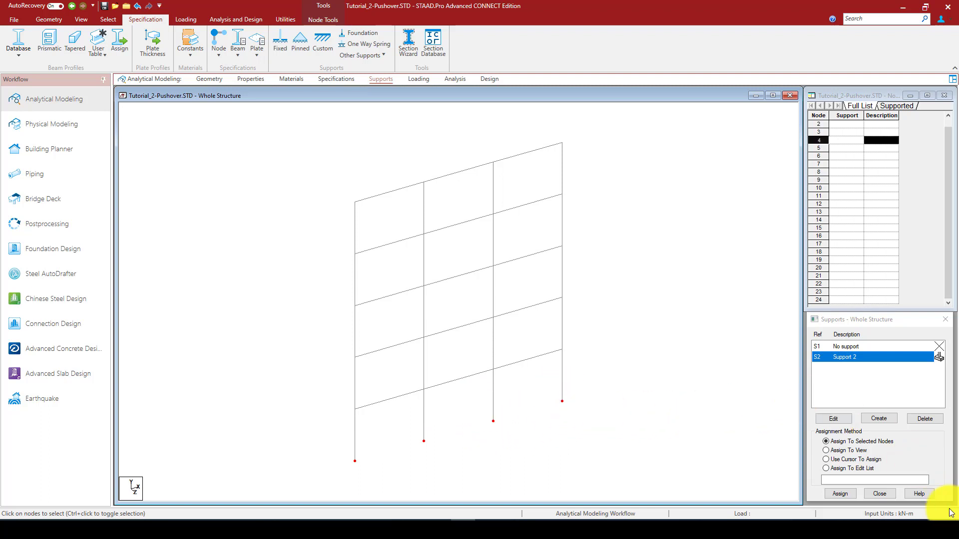
{"action": "left_click", "coordinate": [843, 494]}
{"action": "left_click", "coordinate": [887, 435]}
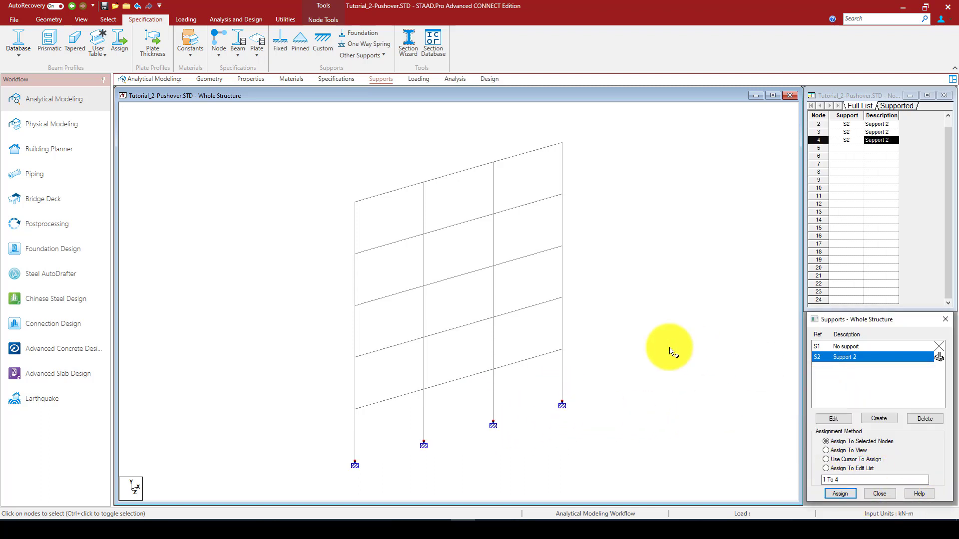
Switch to the loading stage and show the frame in a front view of the X-Y plane
{"action": "left_click", "coordinate": [418, 79]}
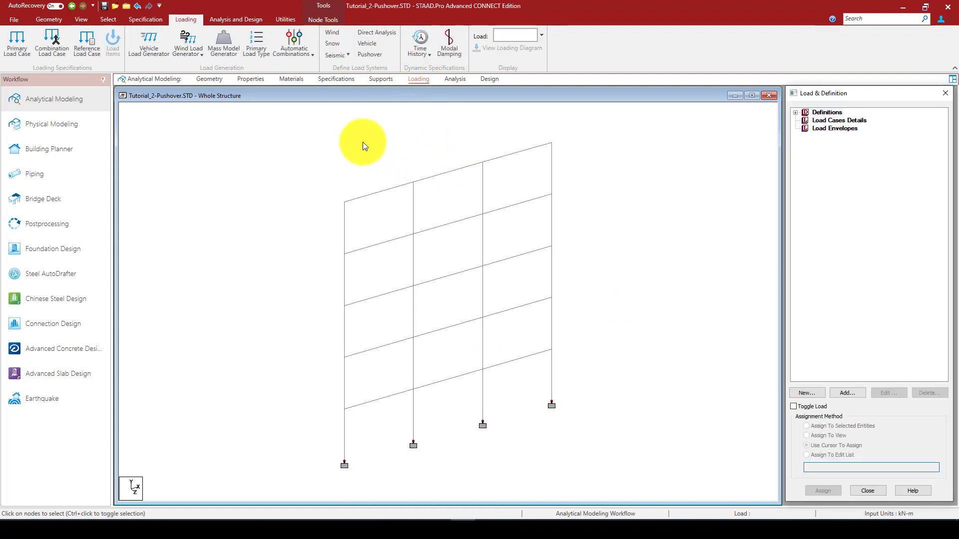
{"action": "left_click", "coordinate": [84, 19]}
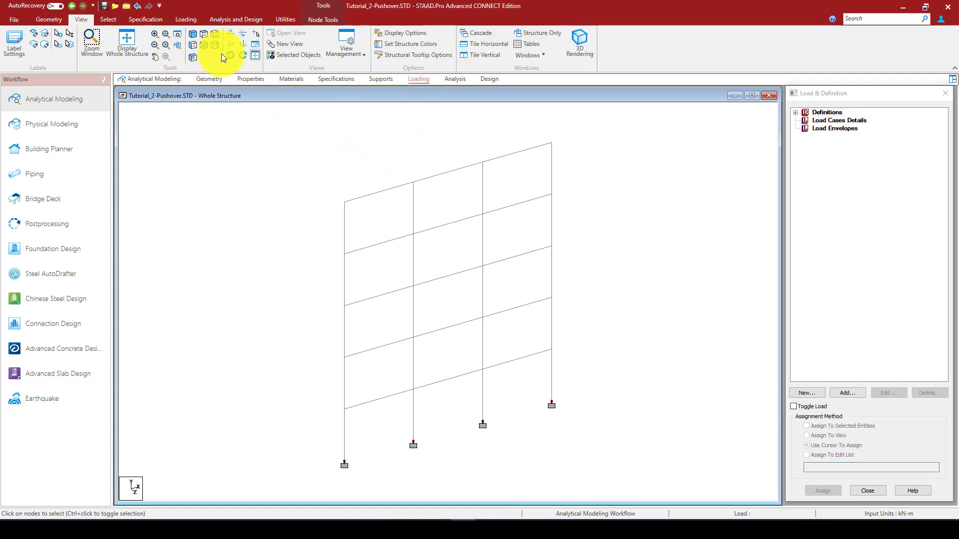
{"action": "left_click", "coordinate": [204, 46]}
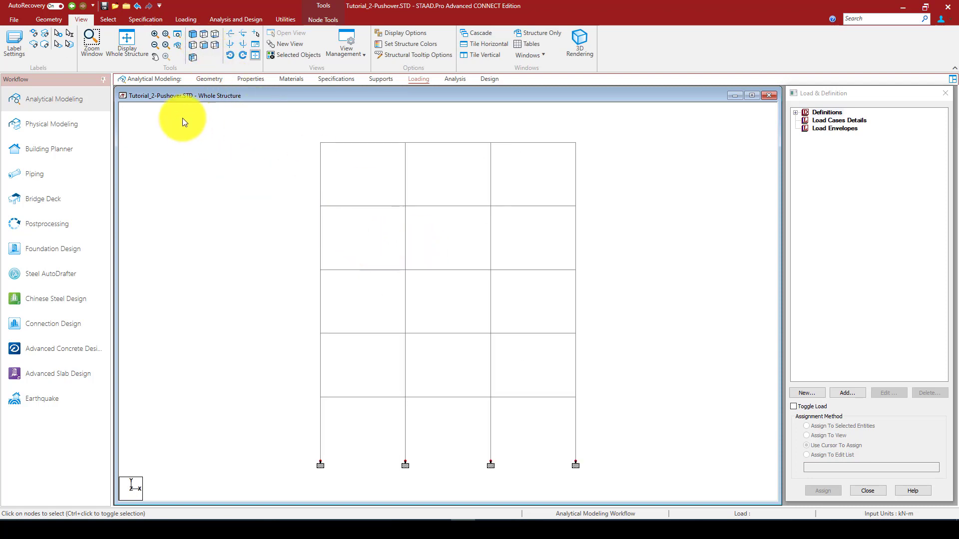
Add primary load case 1 with loading type Gravity and the title Gravity_Loads
{"action": "left_click", "coordinate": [795, 113]}
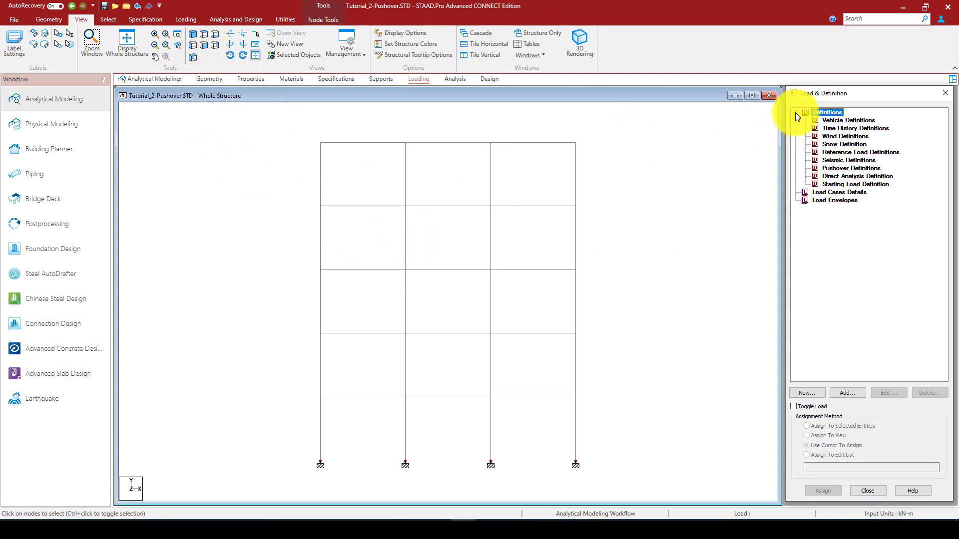
{"action": "left_click", "coordinate": [843, 168]}
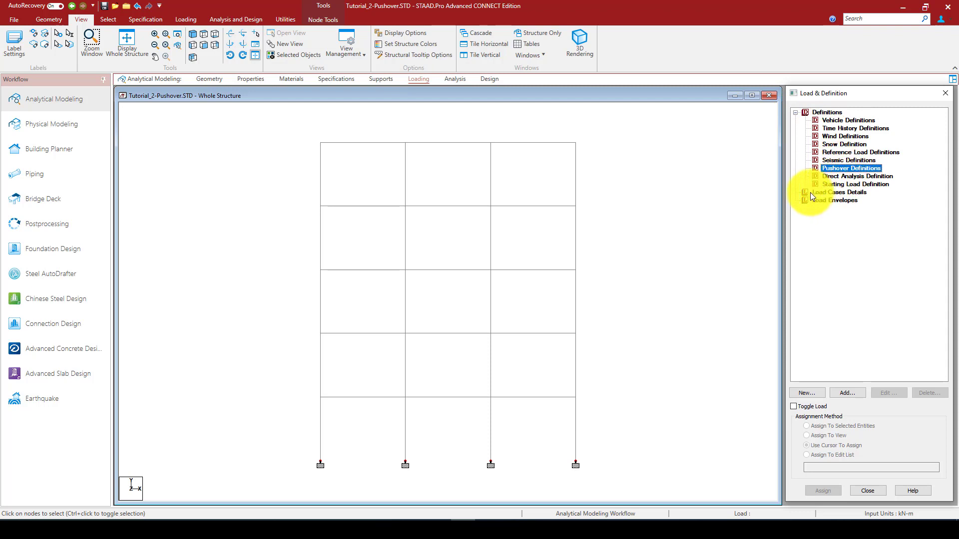
{"action": "left_click", "coordinate": [838, 193]}
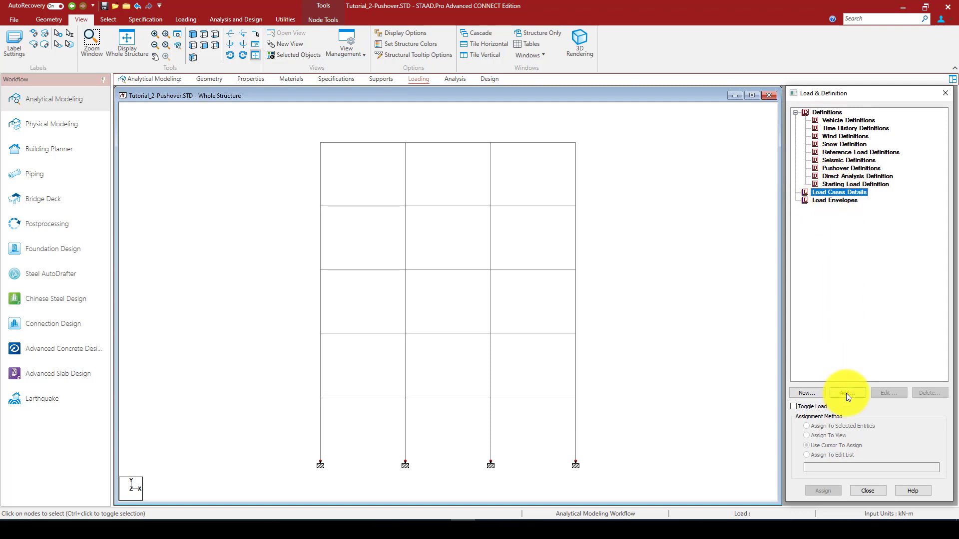
{"action": "left_click", "coordinate": [846, 394]}
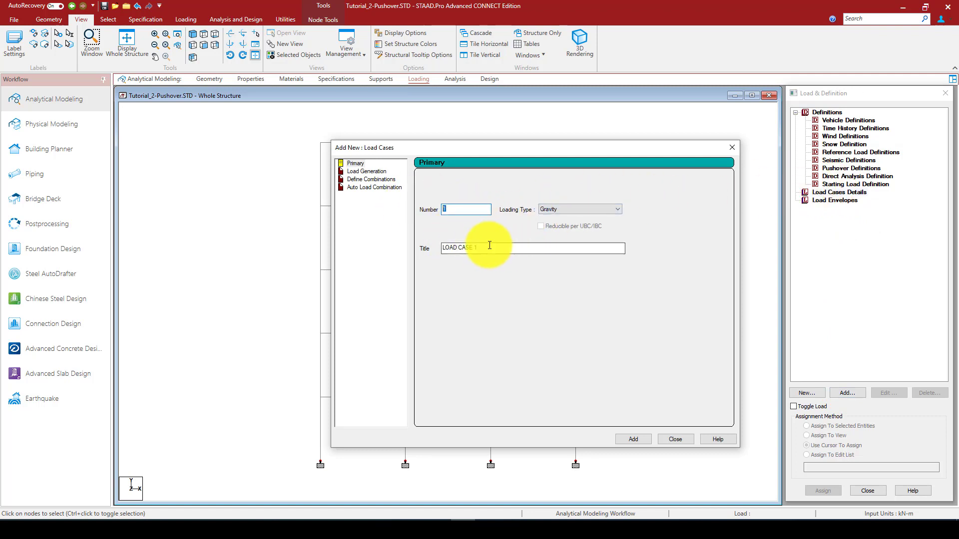
{"action": "left_click_drag", "start_coordinate": [489, 245], "coordinate": [408, 245]}
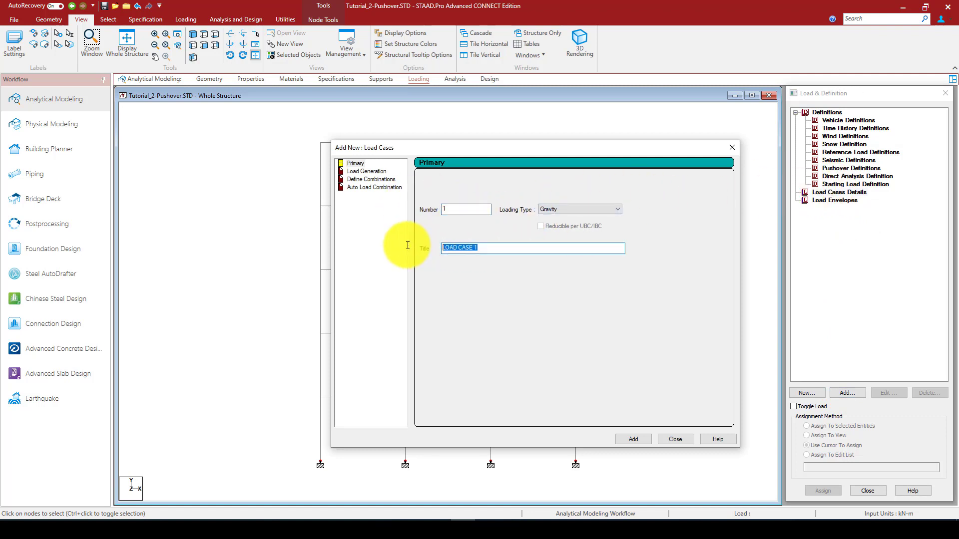
{"action": "type", "text": "G"}
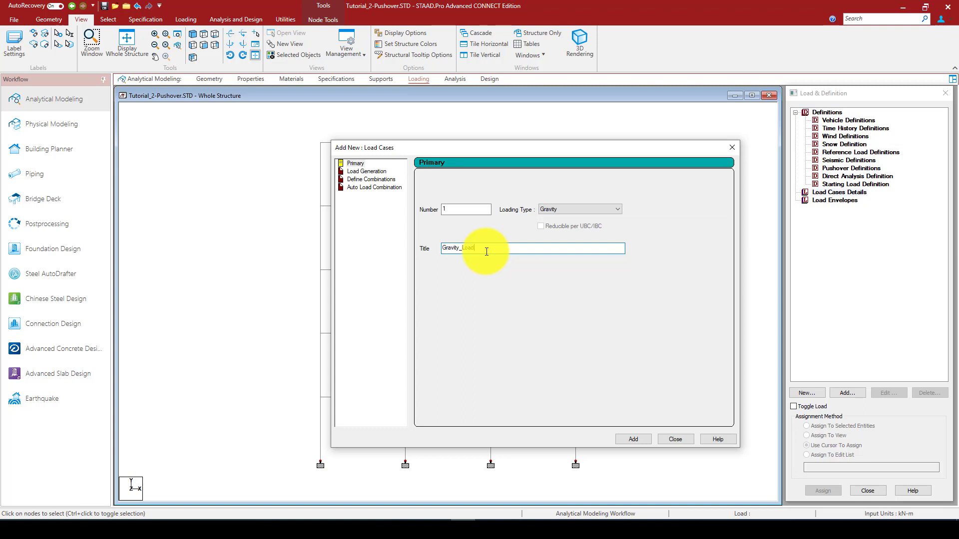
{"action": "type", "text": "ravity_Loads"}
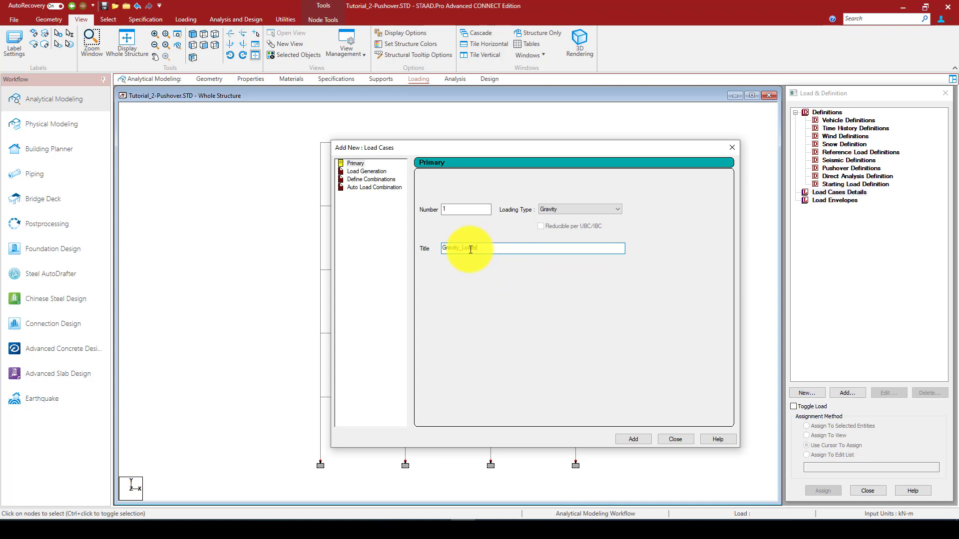
{"action": "left_click", "coordinate": [630, 440]}
{"action": "left_click", "coordinate": [675, 439]}
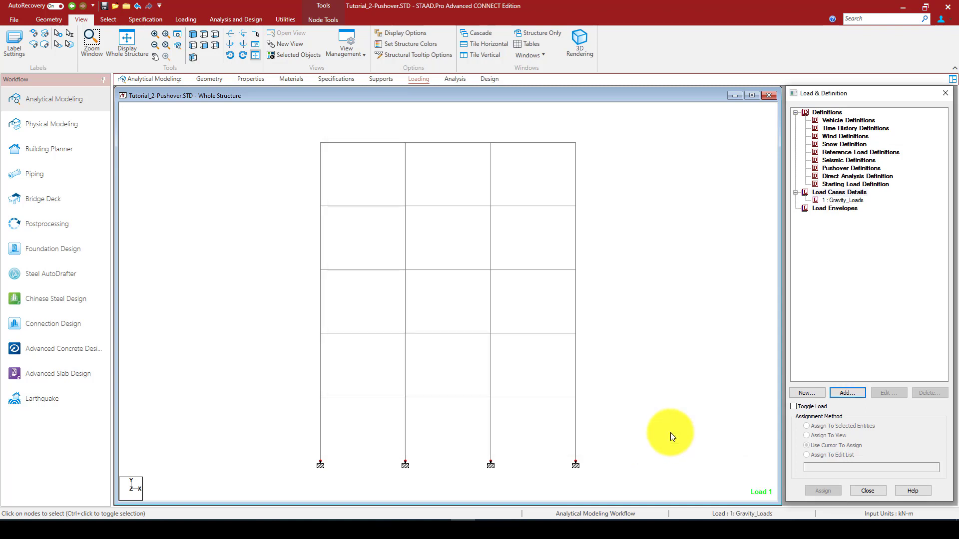
Add a Y selfweight load with factor -1 and a -15 kN/m uniform member force in GY to the Gravity_Loads case
{"action": "left_click", "coordinate": [830, 200]}
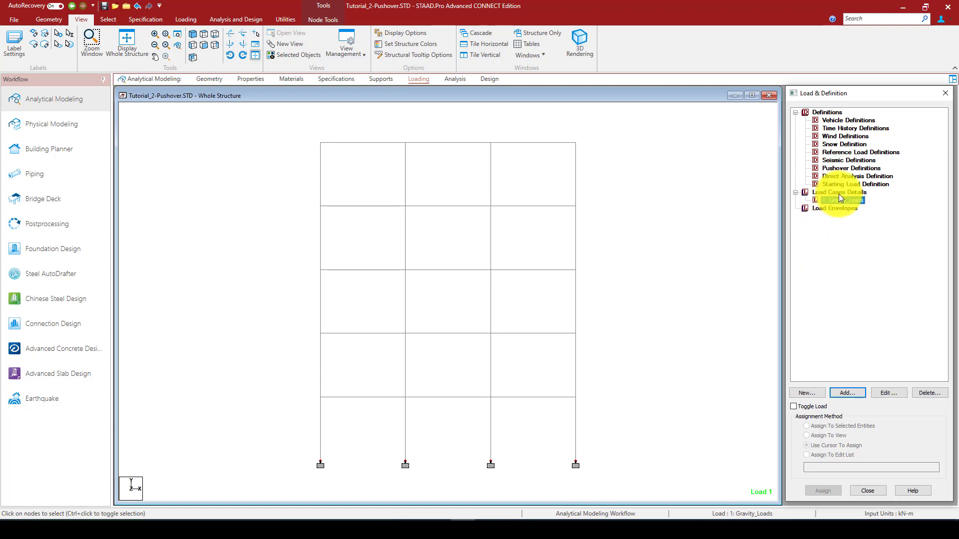
{"action": "left_click", "coordinate": [846, 391]}
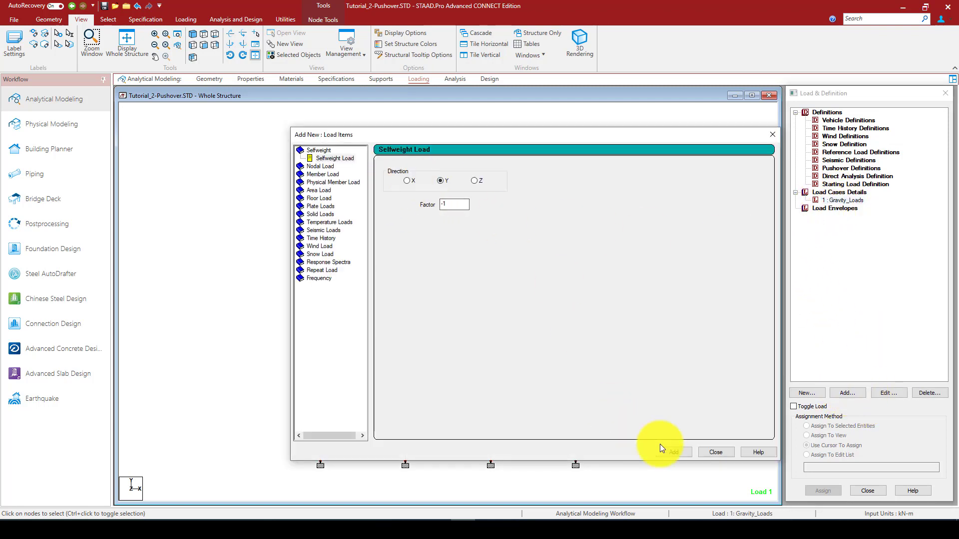
{"action": "left_click", "coordinate": [678, 451]}
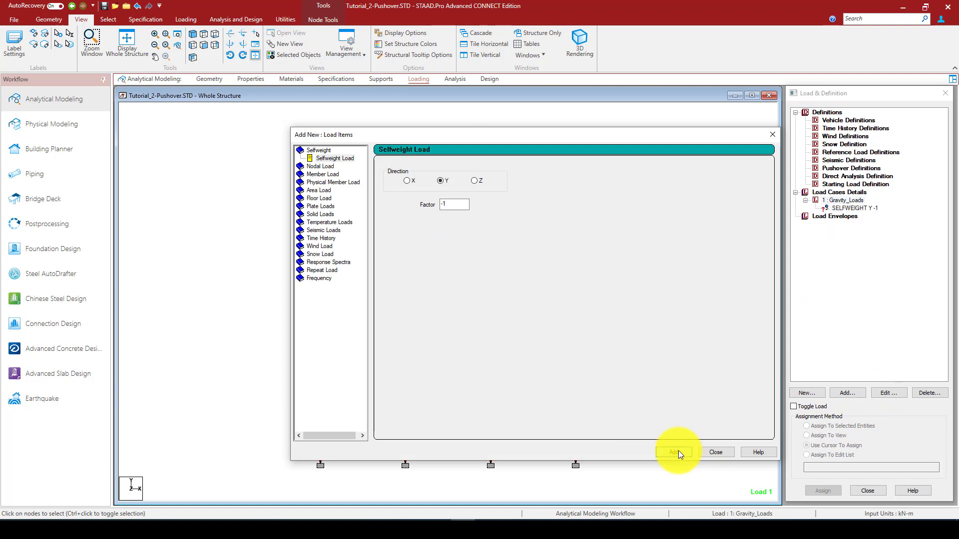
{"action": "left_click", "coordinate": [319, 175]}
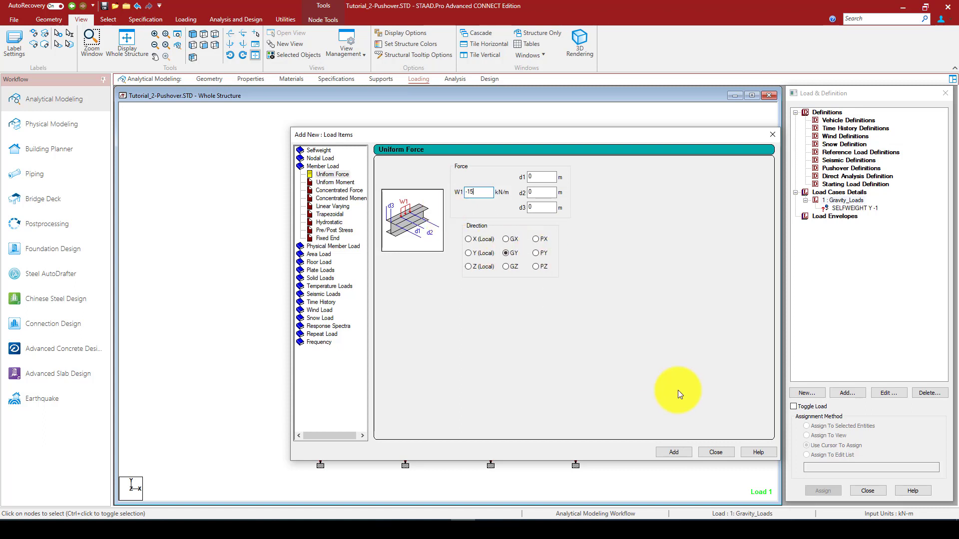
{"action": "left_click", "coordinate": [673, 452]}
{"action": "left_click", "coordinate": [712, 451]}
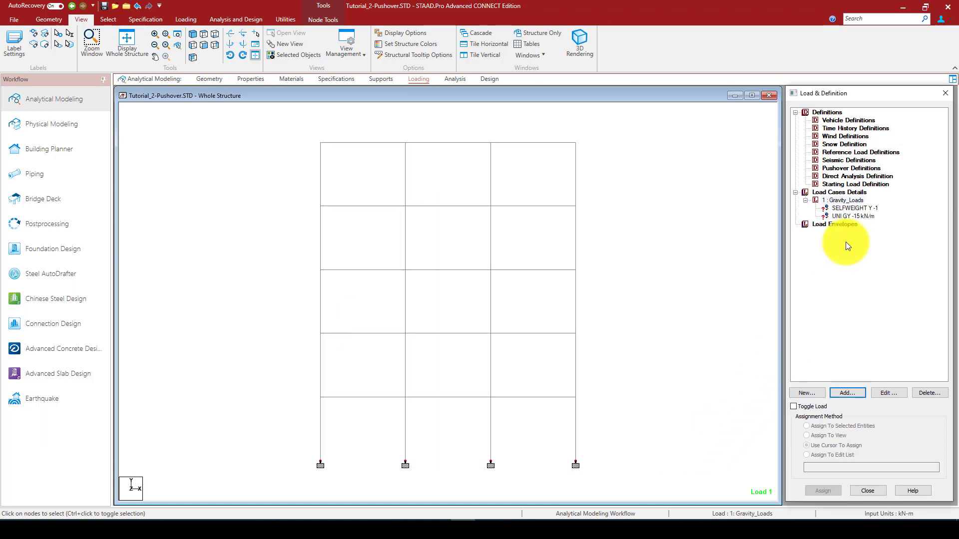
Assign the selfweight load to the whole structure using the Assign To View method
{"action": "left_click", "coordinate": [852, 208]}
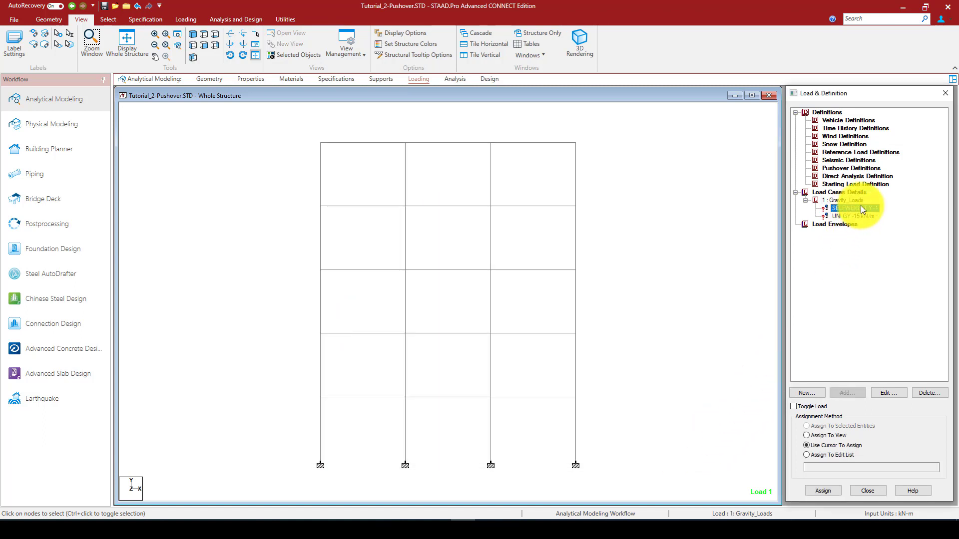
{"action": "left_click", "coordinate": [822, 437]}
{"action": "left_click", "coordinate": [827, 490]}
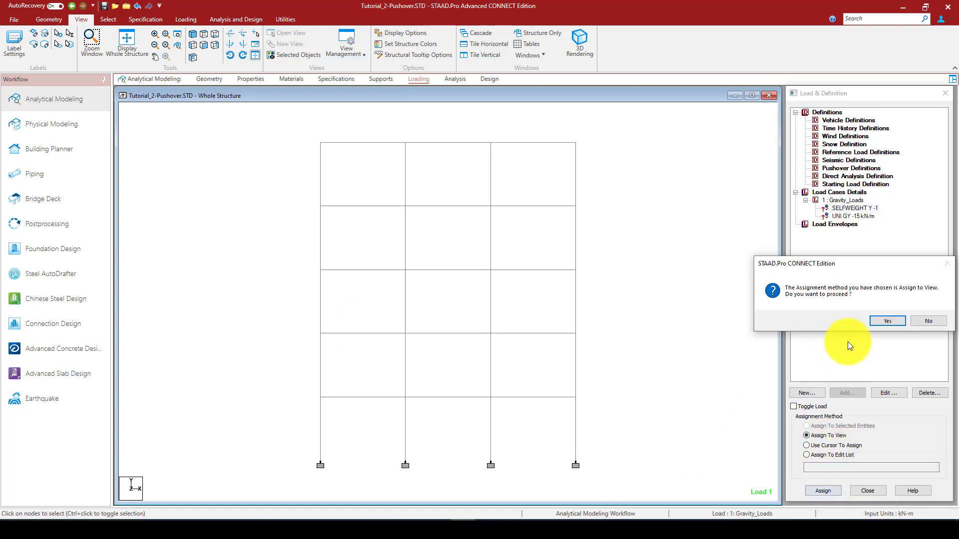
{"action": "left_click", "coordinate": [883, 322]}
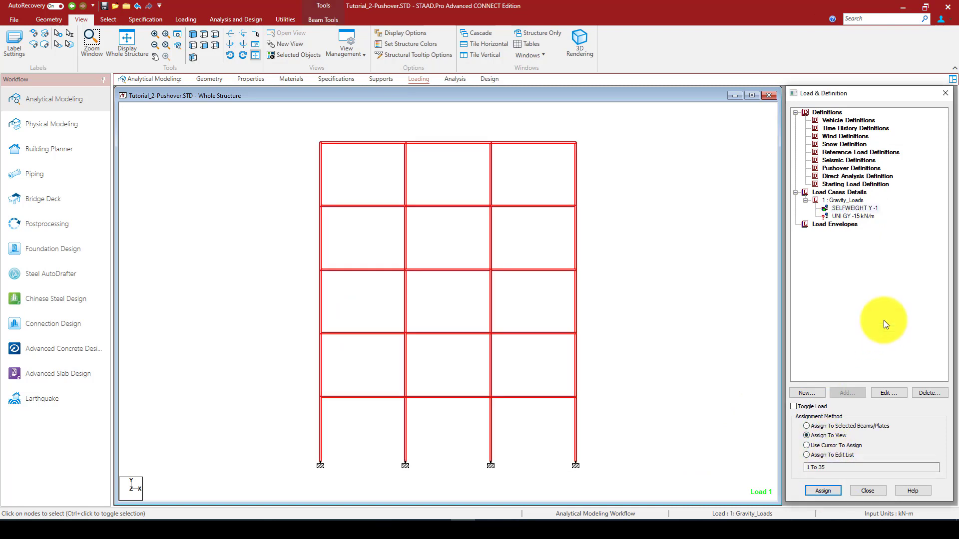
Select the horizontal beams of all three bays and assign the -15 kN/m uniform load to the selected beams
{"action": "left_click", "coordinate": [845, 216]}
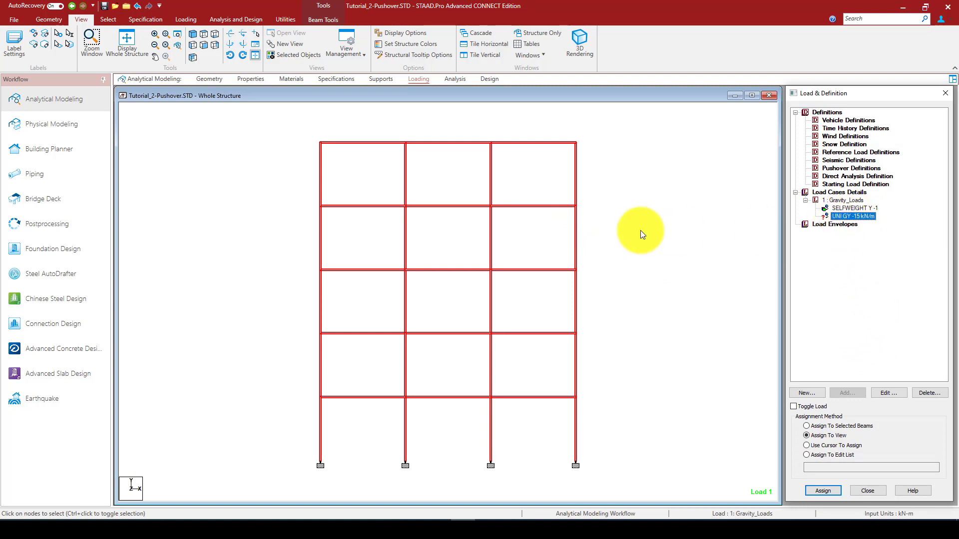
{"action": "left_click", "coordinate": [578, 220]}
{"action": "left_click_drag", "start_coordinate": [536, 134], "coordinate": [516, 426]}
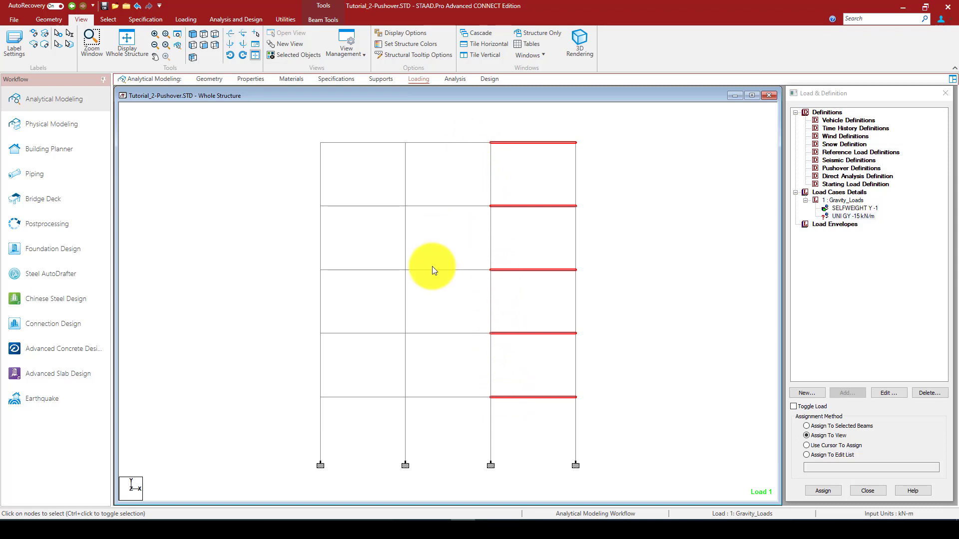
{"action": "left_click_drag", "start_coordinate": [484, 115], "coordinate": [445, 420], "text": "ctrl"}
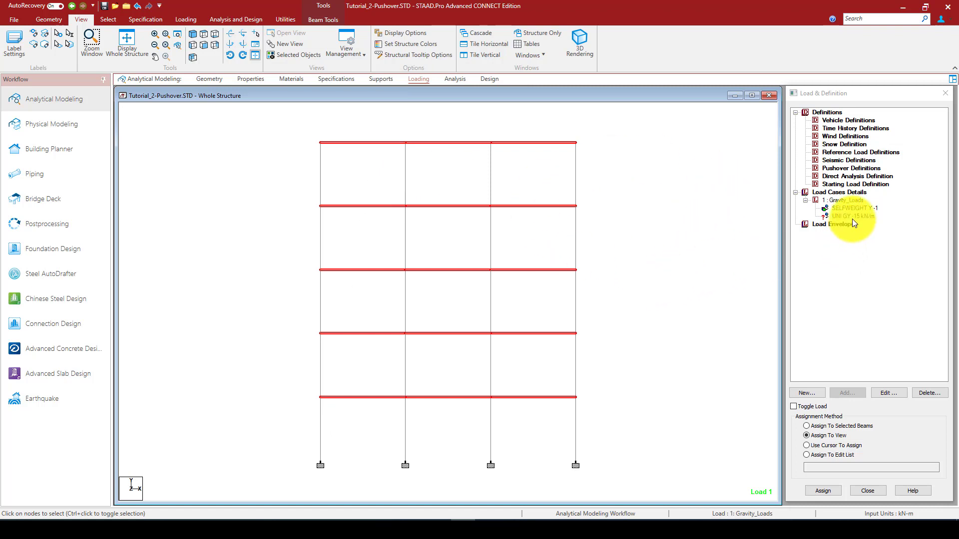
{"action": "left_click", "coordinate": [833, 492]}
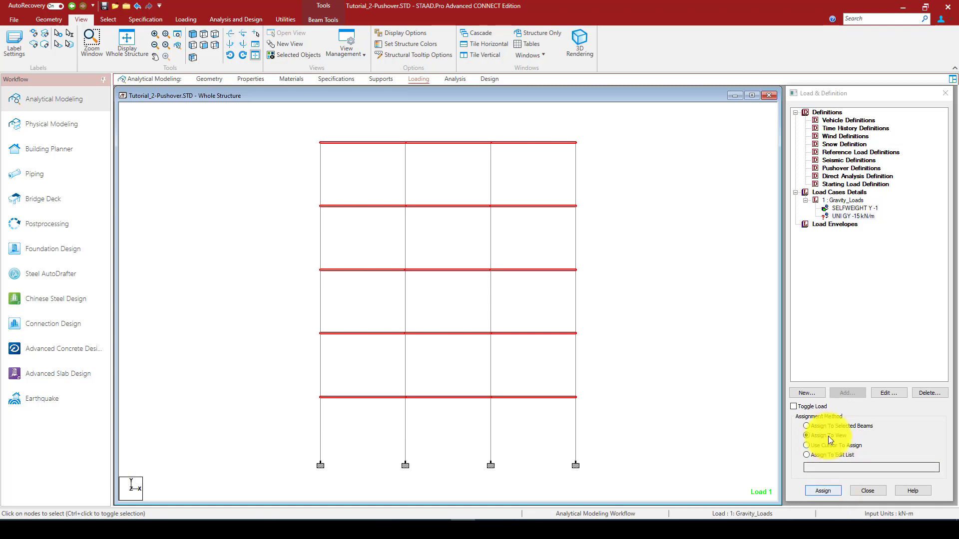
{"action": "left_click", "coordinate": [821, 426]}
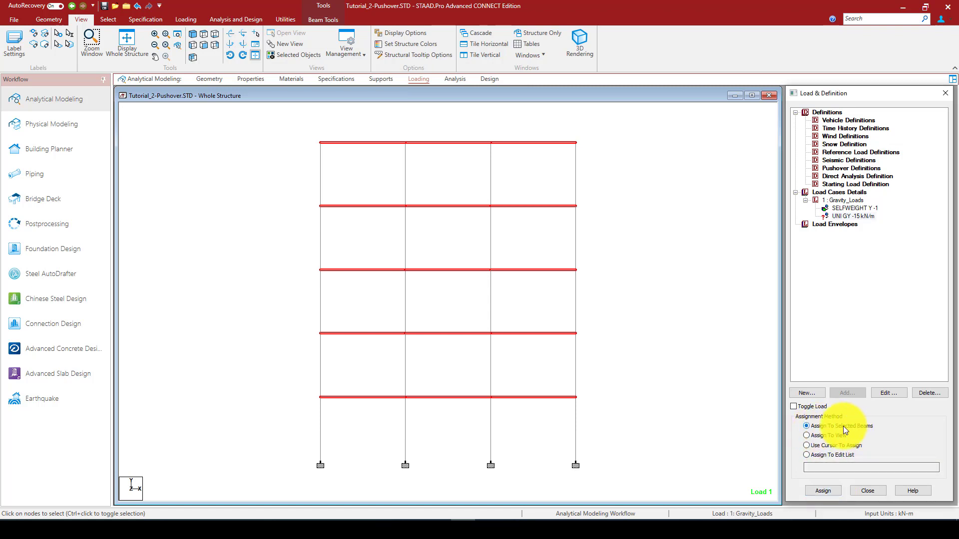
{"action": "left_click", "coordinate": [824, 491]}
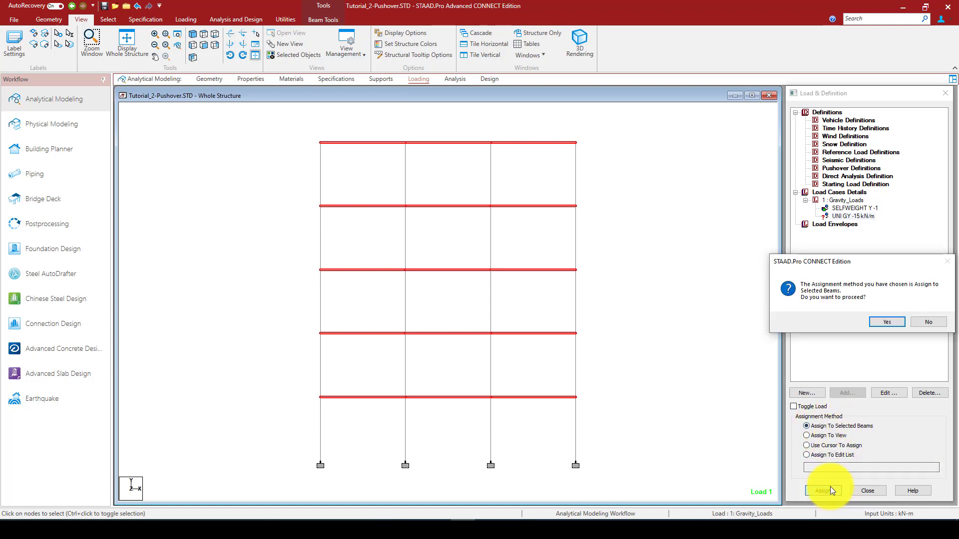
{"action": "left_click", "coordinate": [886, 321]}
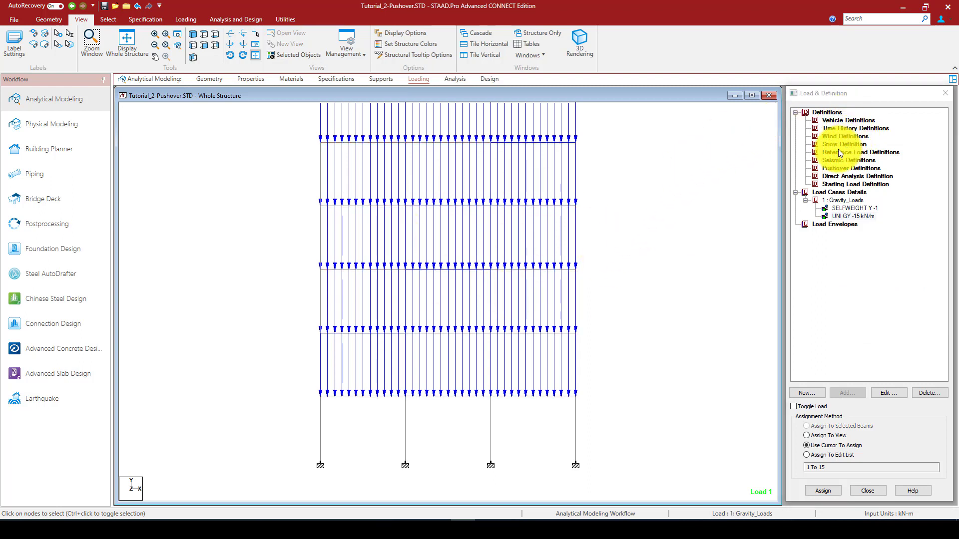
Start a new pushover definition showing its general input parameters
{"action": "left_click", "coordinate": [832, 168]}
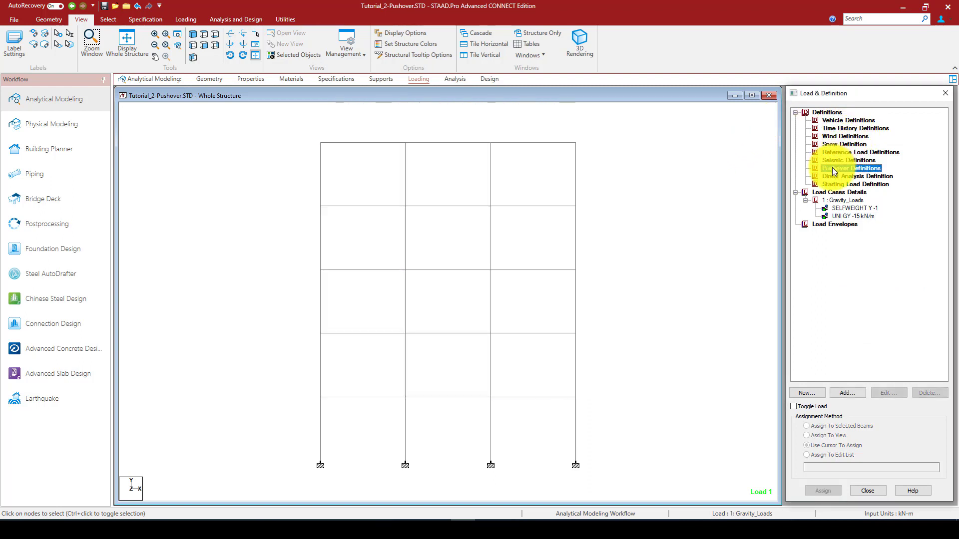
{"action": "left_click", "coordinate": [841, 393]}
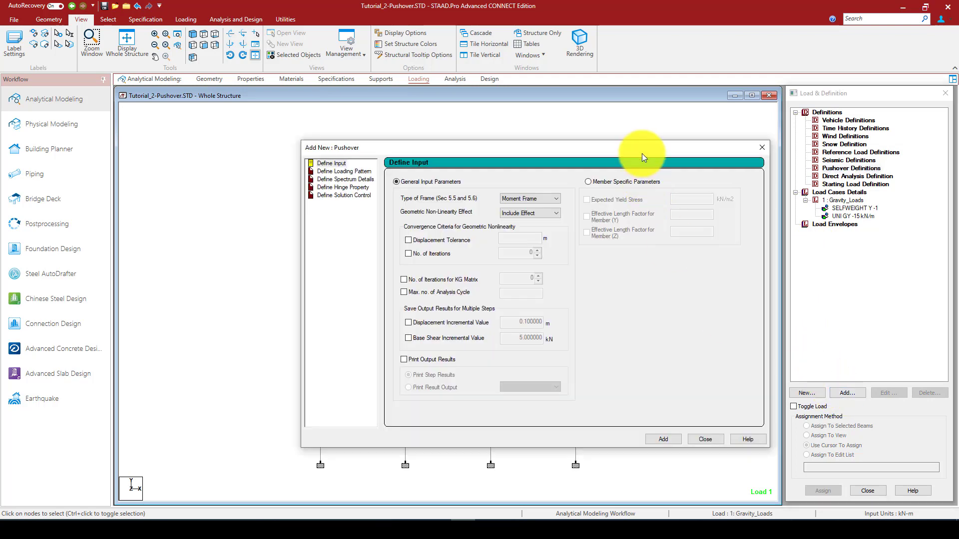
{"action": "left_click_drag", "start_coordinate": [642, 153], "coordinate": [609, 121]}
Switch to the Word document and read the procedure for defining the general pushover data
{"action": "mouse_move", "coordinate": [243, 529]}
{"action": "left_click", "coordinate": [246, 468]}
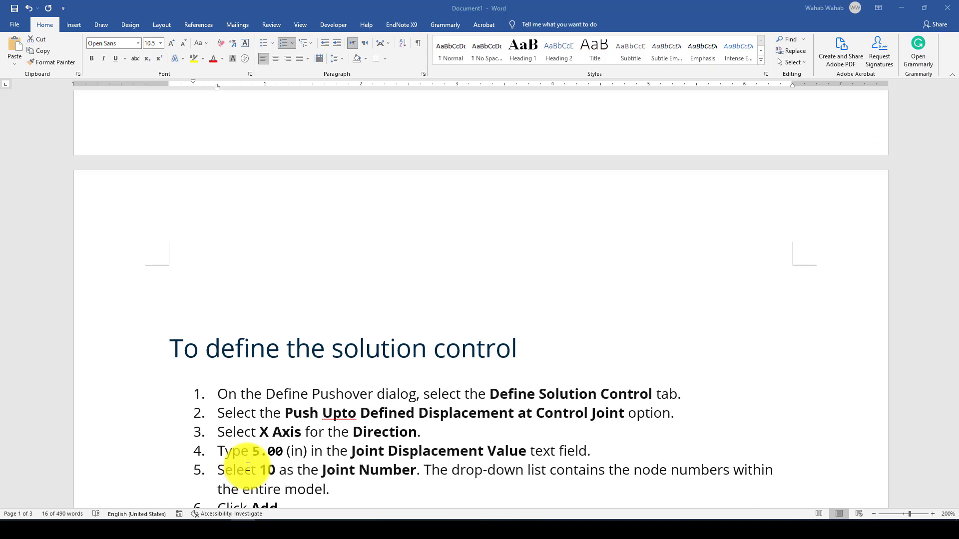
{"action": "left_click", "coordinate": [246, 467]}
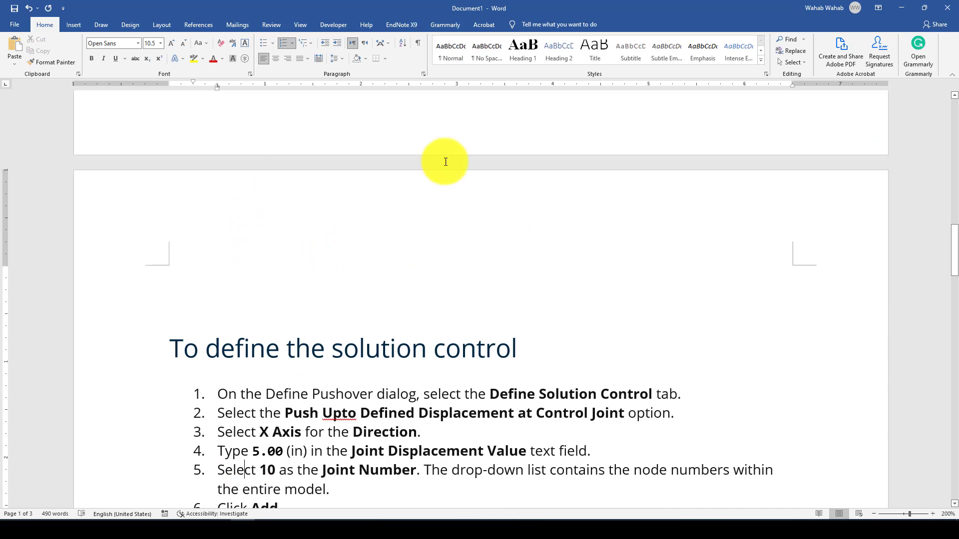
{"action": "scroll", "coordinate": [382, 223], "scroll_direction": "down", "scroll_amount": 3}
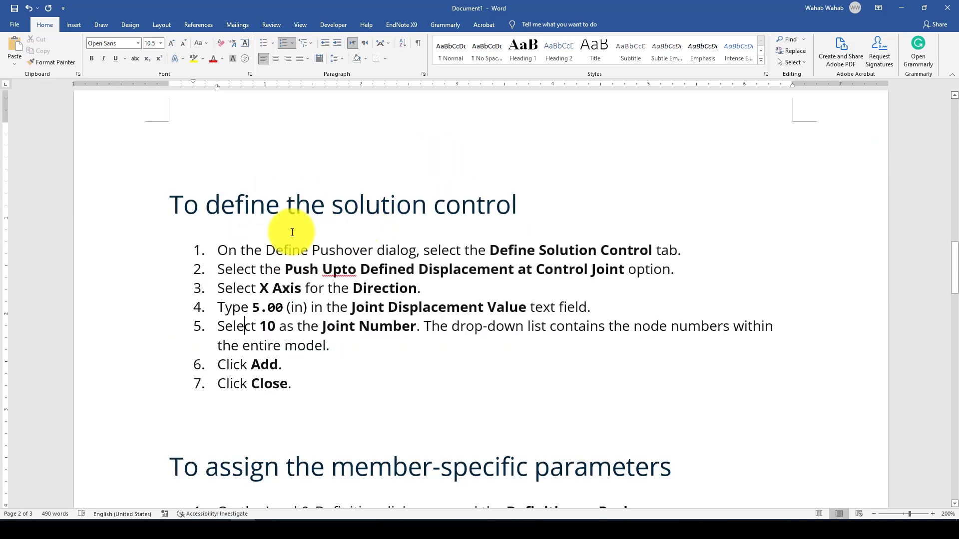
{"action": "scroll", "coordinate": [824, 182], "scroll_direction": "up", "scroll_amount": 8}
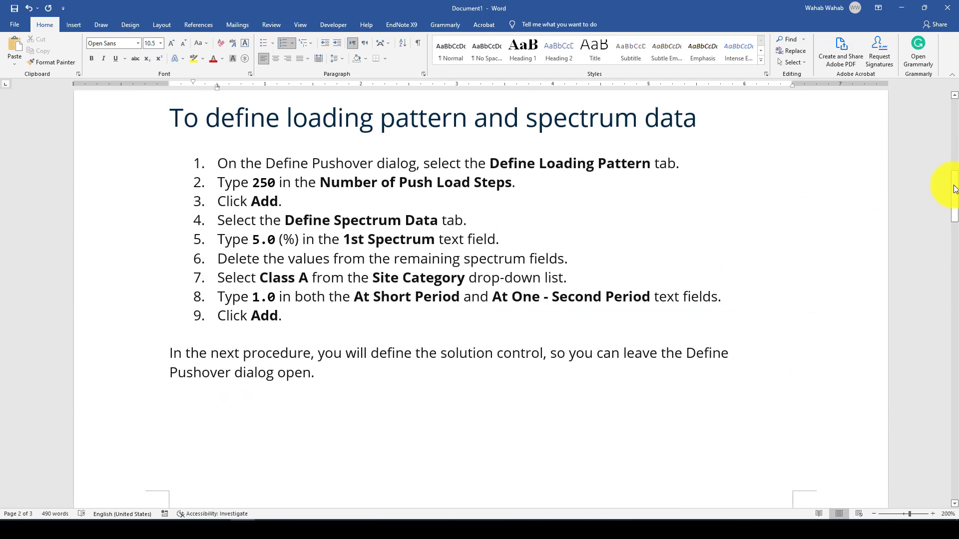
{"action": "left_click_drag", "start_coordinate": [954, 175], "coordinate": [949, 116]}
{"action": "scroll", "coordinate": [332, 268], "scroll_direction": "down", "scroll_amount": 1}
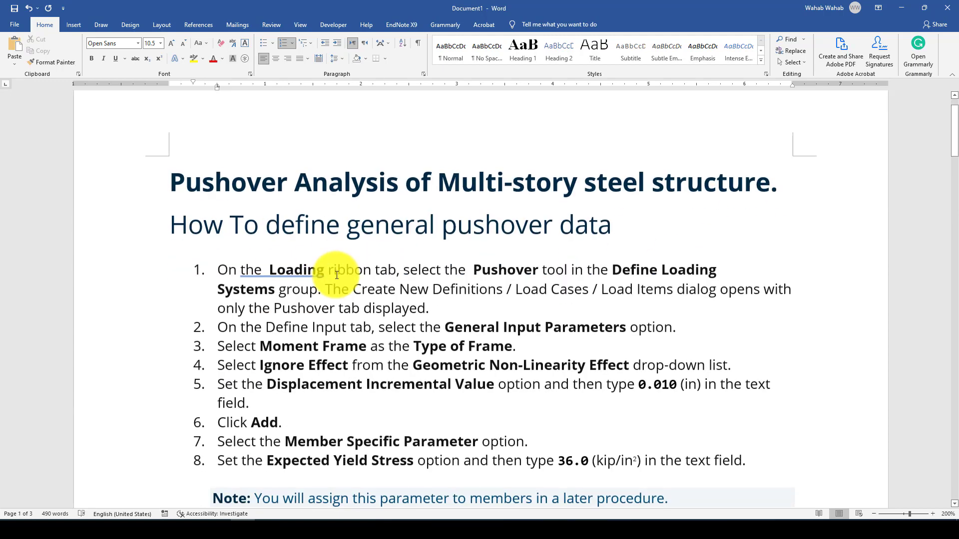
{"action": "scroll", "coordinate": [275, 280], "scroll_direction": "down", "scroll_amount": 3}
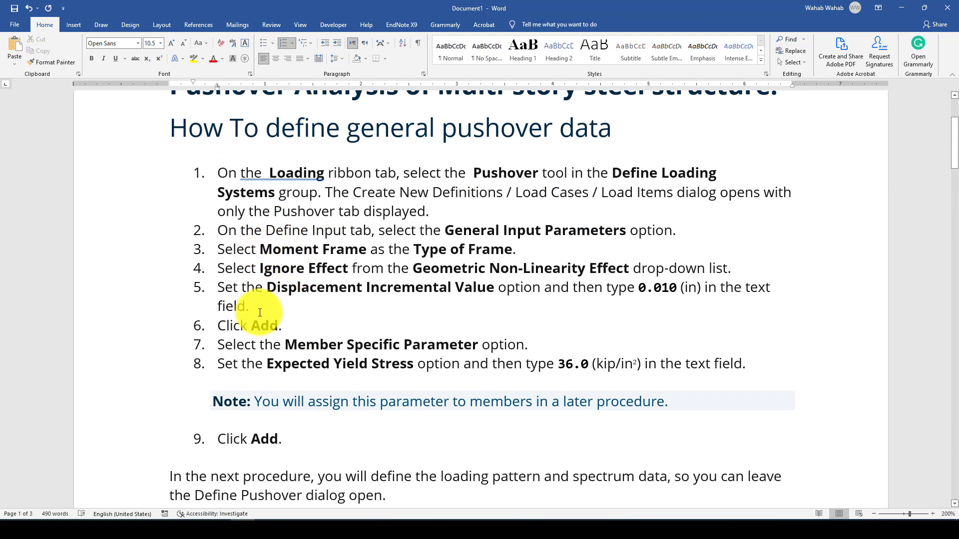
{"action": "left_click_drag", "start_coordinate": [287, 323], "coordinate": [215, 325]}
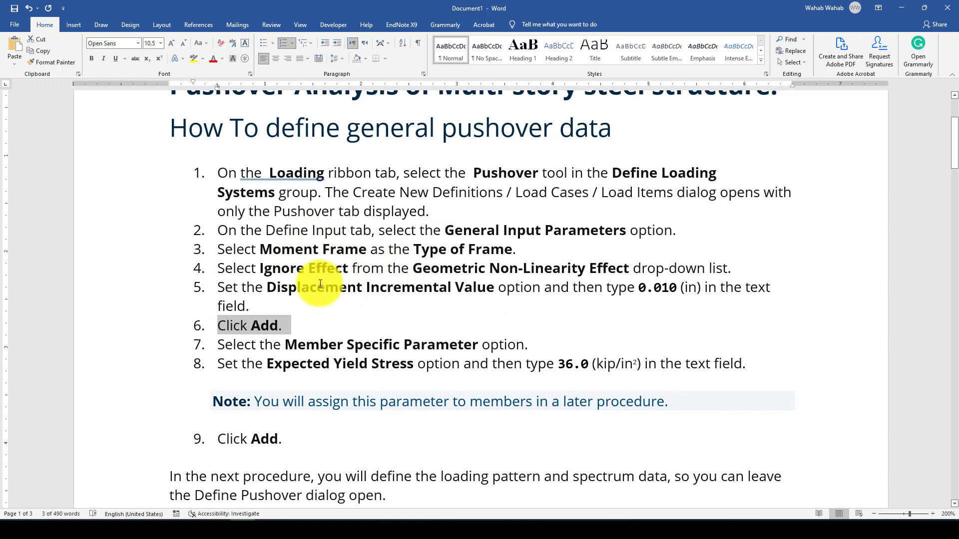
{"action": "scroll", "coordinate": [334, 272], "scroll_direction": "down", "scroll_amount": 1}
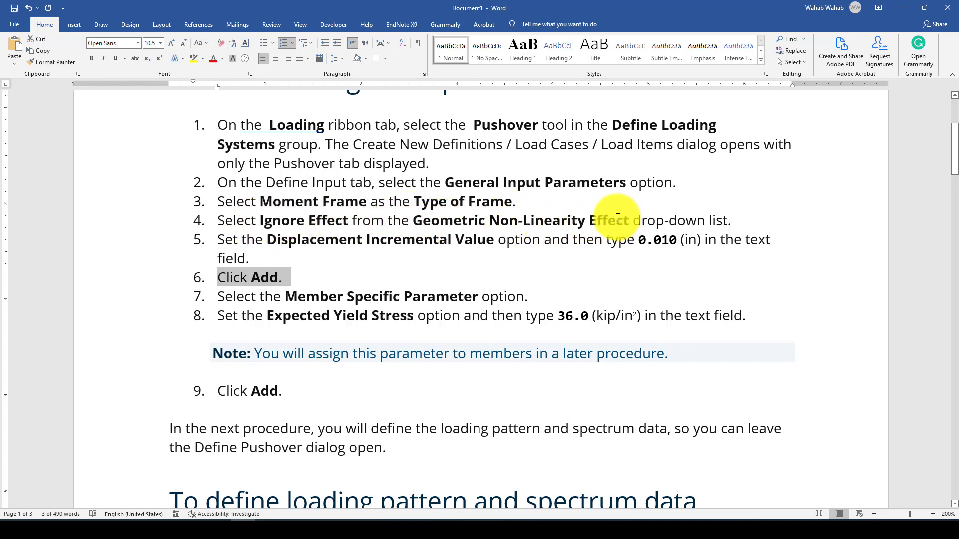
{"action": "scroll", "coordinate": [279, 240], "scroll_direction": "down", "scroll_amount": 1}
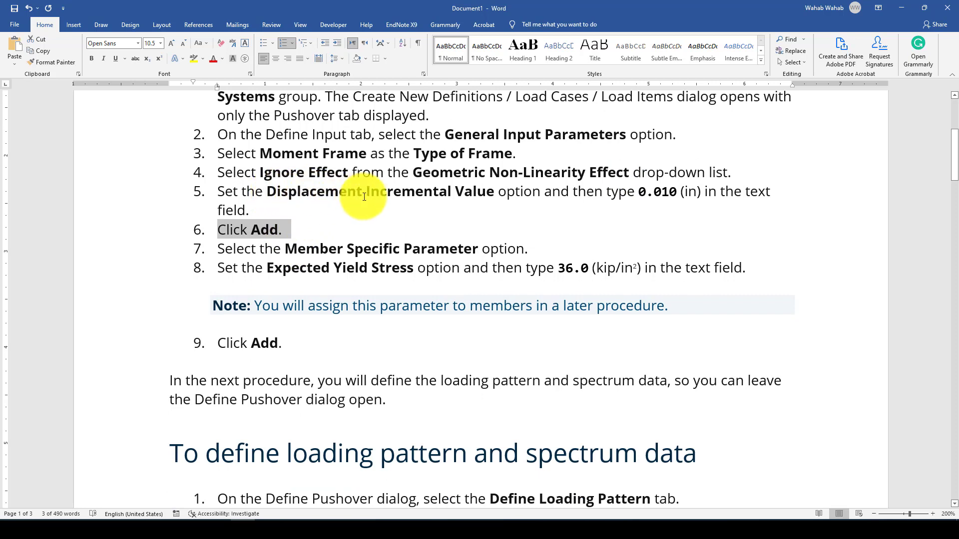
{"action": "scroll", "coordinate": [315, 207], "scroll_direction": "down", "scroll_amount": 1}
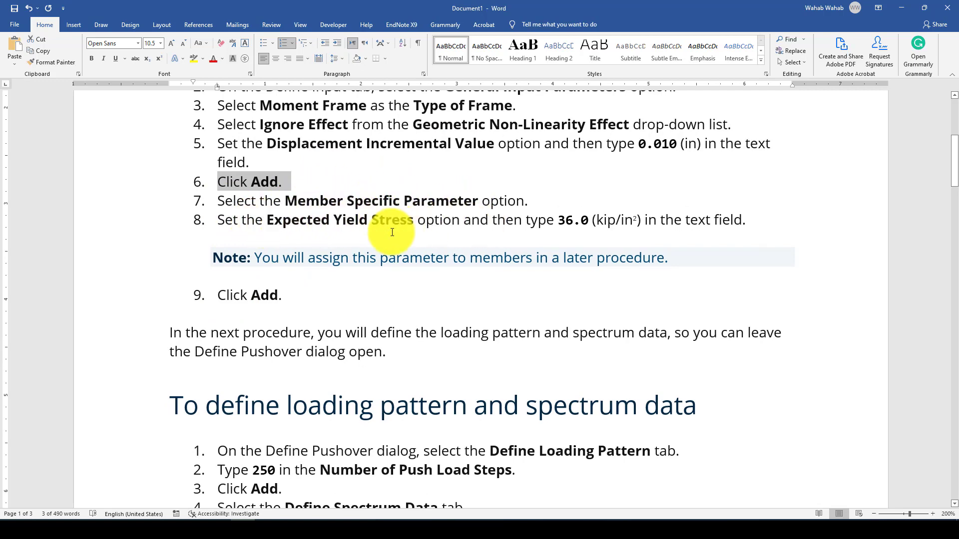
Read the procedure for defining the loading pattern and spectrum data, marking the passages being reviewed
{"action": "scroll", "coordinate": [278, 269], "scroll_direction": "down", "scroll_amount": 3}
{"action": "scroll", "coordinate": [280, 265], "scroll_direction": "down", "scroll_amount": 3}
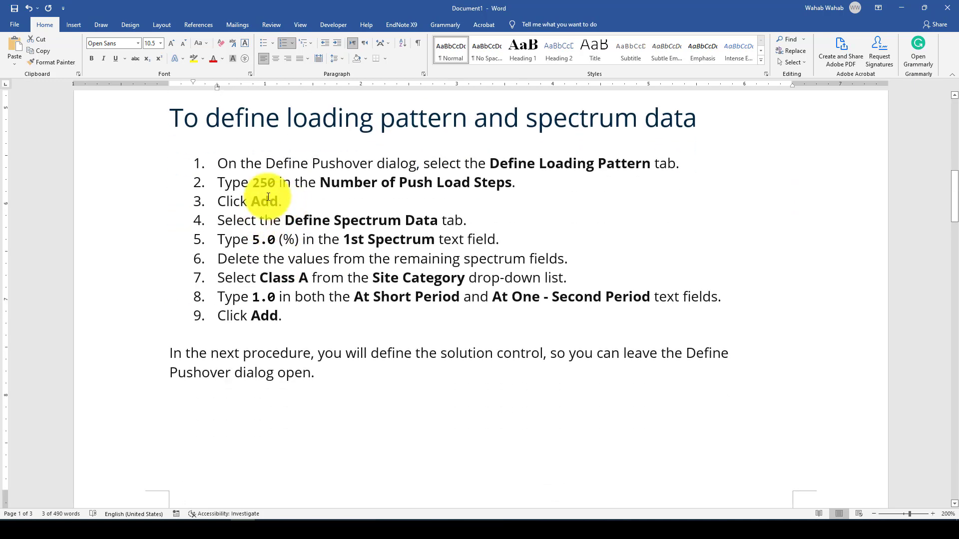
{"action": "left_click_drag", "start_coordinate": [283, 201], "coordinate": [209, 159]}
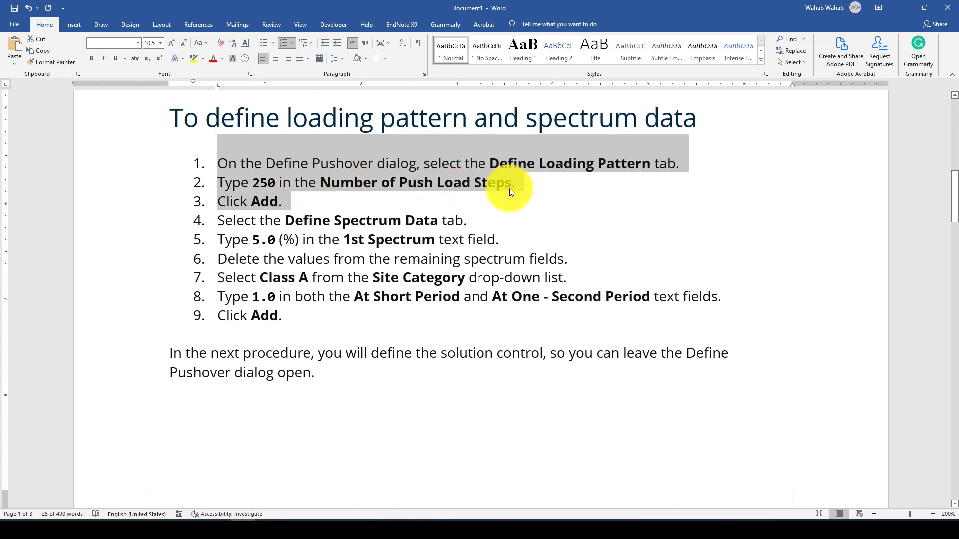
{"action": "left_click_drag", "start_coordinate": [292, 334], "coordinate": [229, 224]}
{"action": "scroll", "coordinate": [250, 231], "scroll_direction": "down", "scroll_amount": 1}
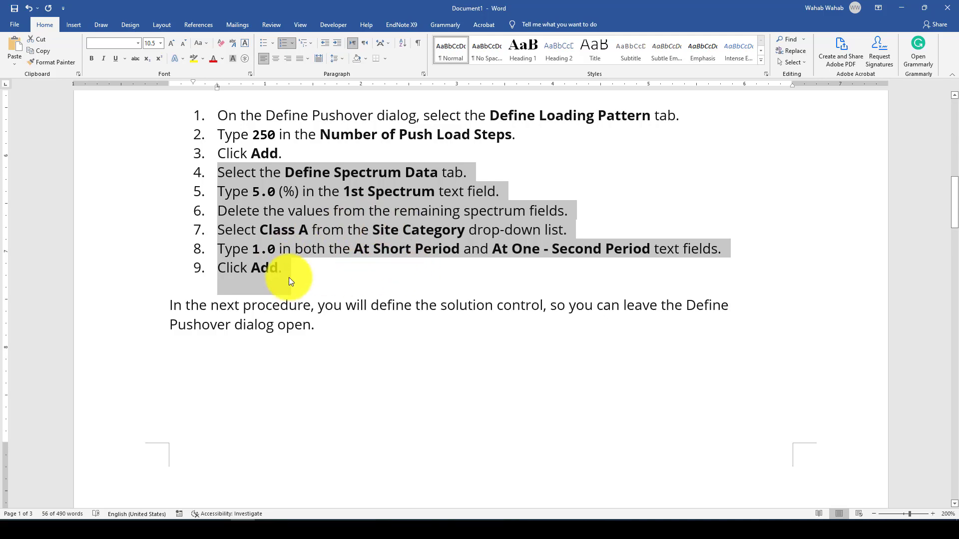
{"action": "scroll", "coordinate": [295, 264], "scroll_direction": "down", "scroll_amount": 1}
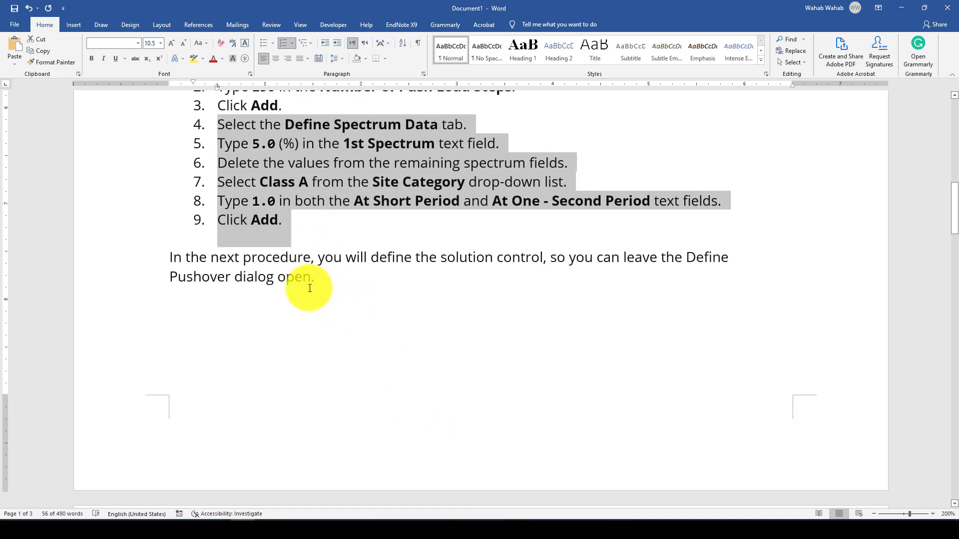
Read the solution control procedure, examining its control joint displacement option and direction setting
{"action": "scroll", "coordinate": [308, 282], "scroll_direction": "down", "scroll_amount": 4}
{"action": "scroll", "coordinate": [310, 288], "scroll_direction": "down", "scroll_amount": 5}
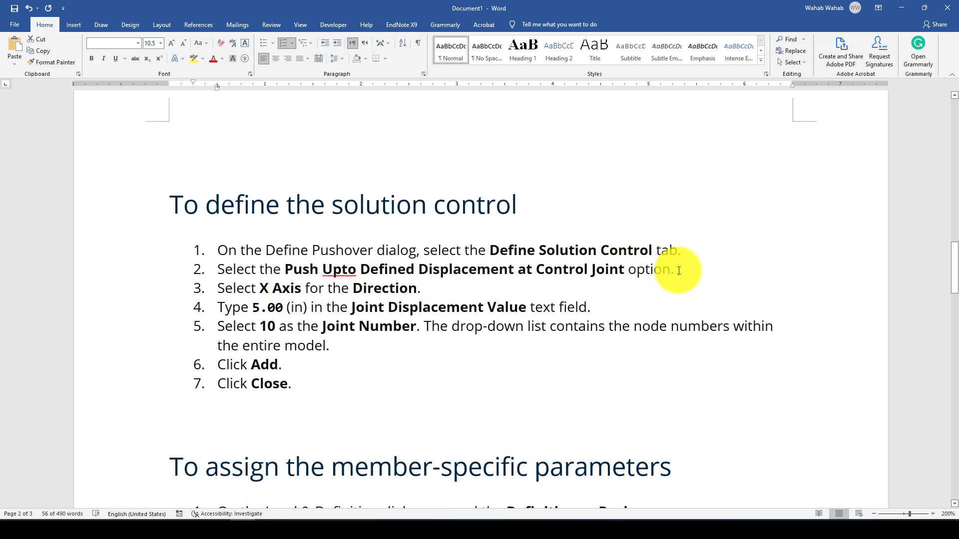
{"action": "left_click_drag", "start_coordinate": [676, 270], "coordinate": [545, 269]}
{"action": "left_click_drag", "start_coordinate": [494, 252], "coordinate": [218, 247]}
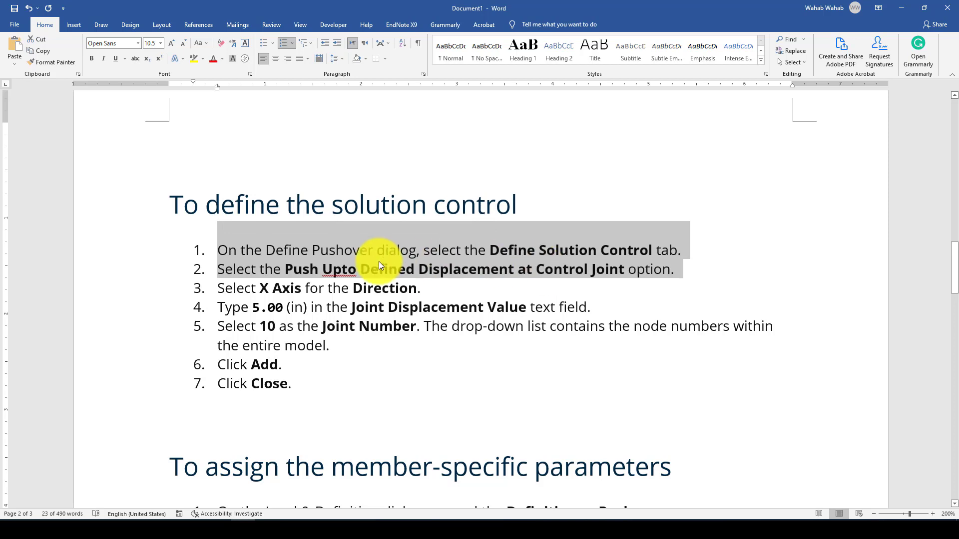
{"action": "left_click_drag", "start_coordinate": [421, 288], "coordinate": [352, 288]}
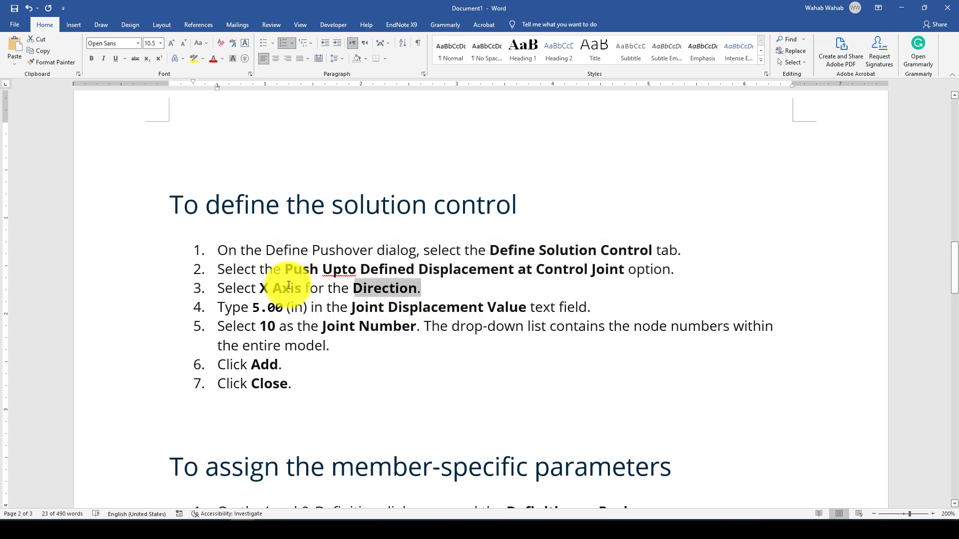
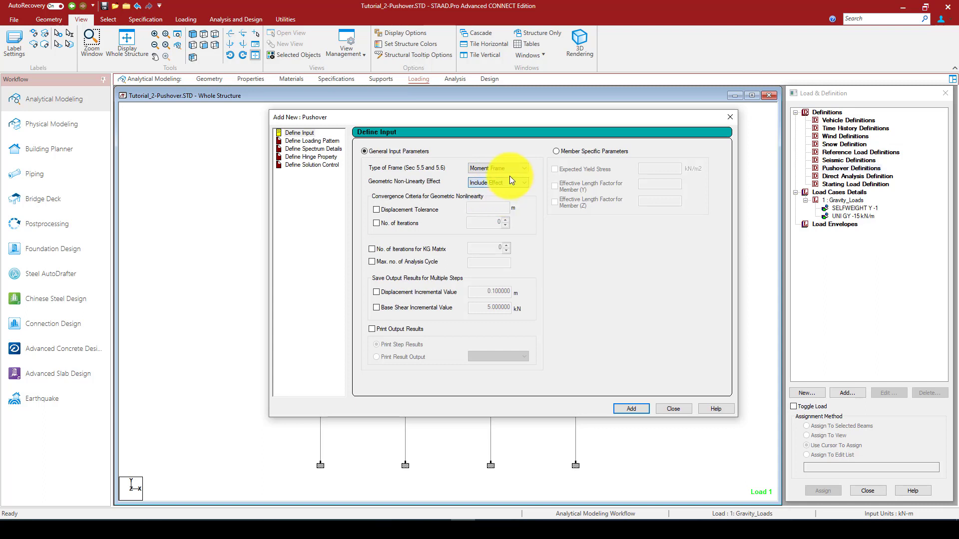
Set the geometric non-linearity effect to Ignore Effect and enable saving output results by displacement increment
{"action": "left_click", "coordinate": [496, 181]}
{"action": "left_click", "coordinate": [487, 198]}
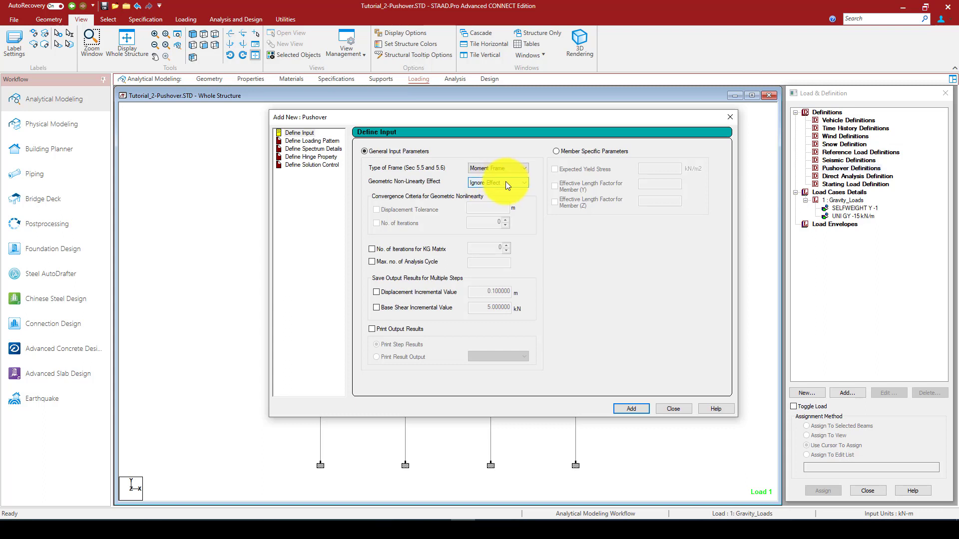
{"action": "left_click", "coordinate": [394, 294]}
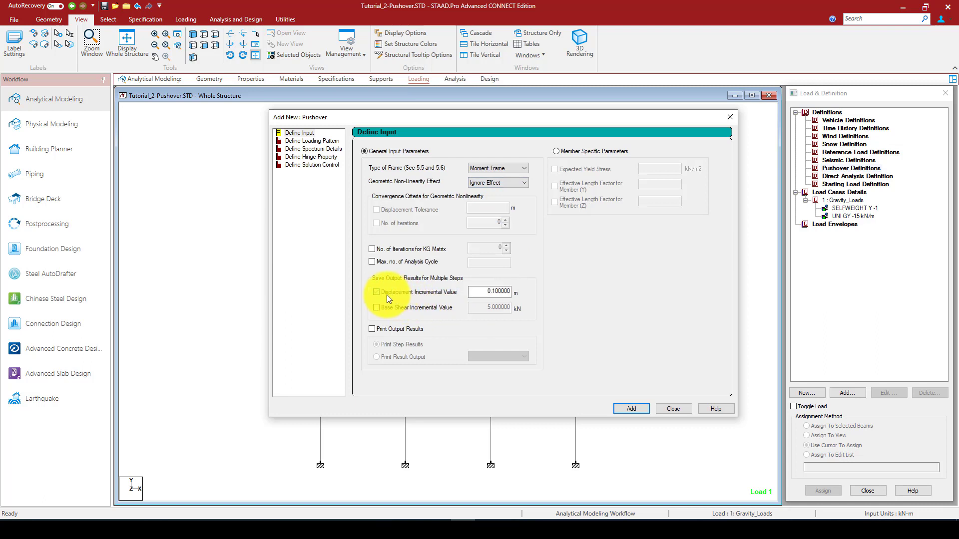
{"action": "left_click", "coordinate": [495, 292]}
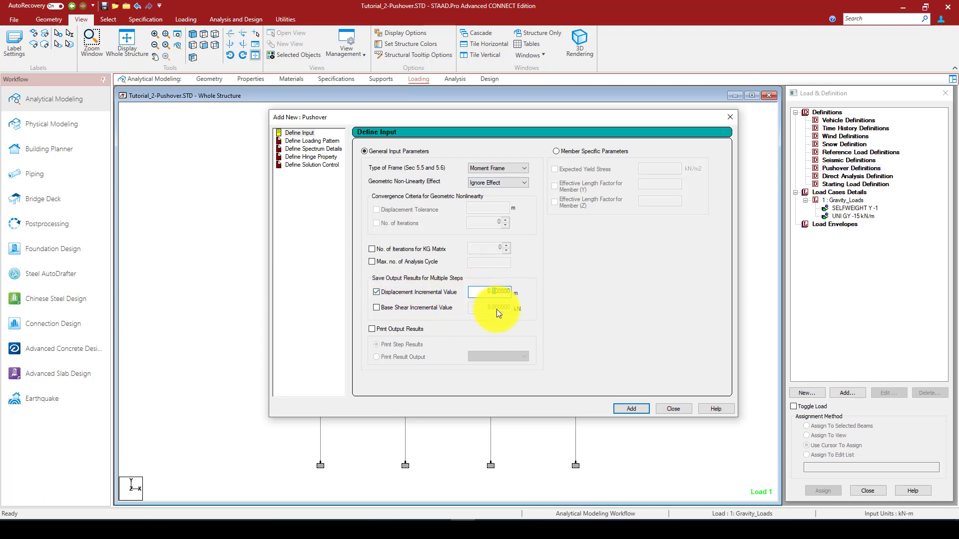
{"action": "left_click_drag", "start_coordinate": [582, 118], "coordinate": [309, 117]}
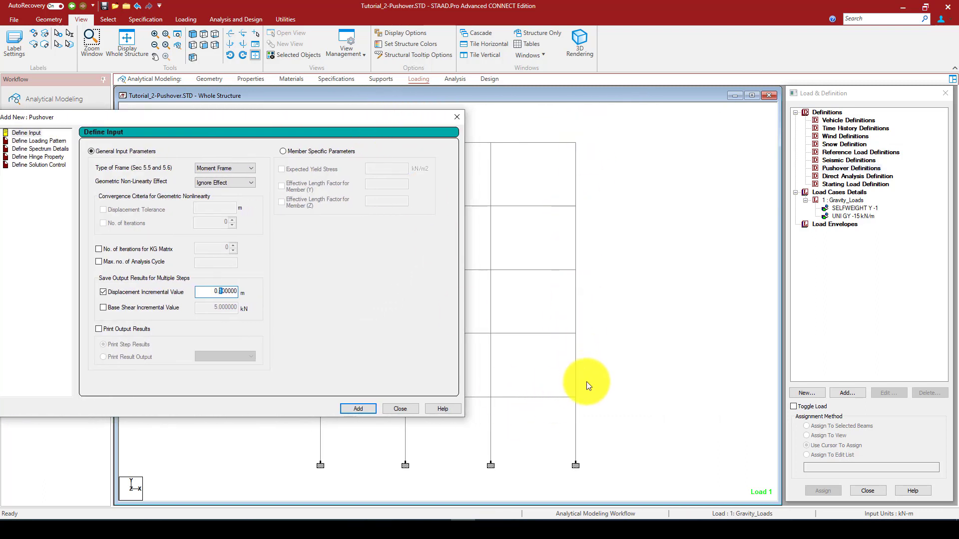
{"action": "left_click", "coordinate": [541, 466]}
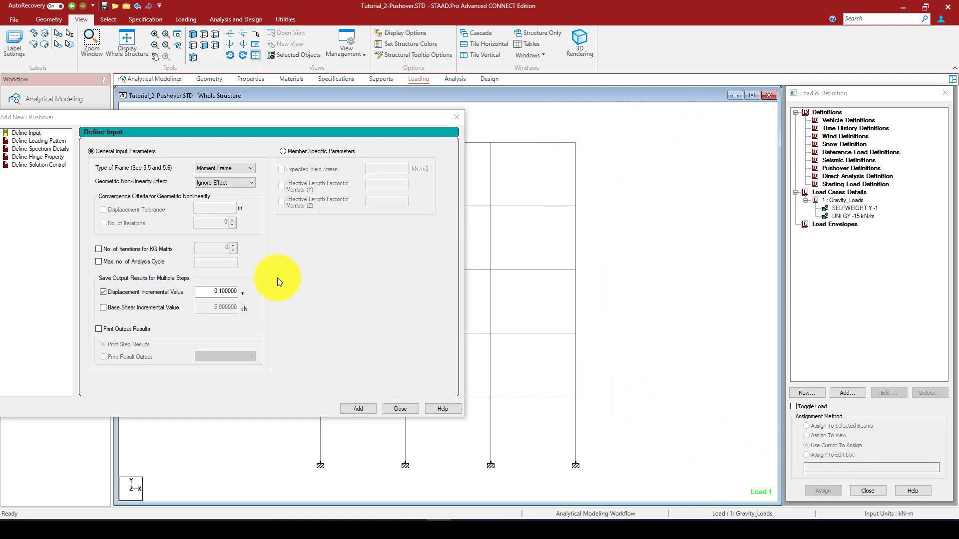
Set the displacement incremental value to 0.01 m and add the general input parameters, listing them under Pushover Definitions
{"action": "left_click", "coordinate": [222, 291]}
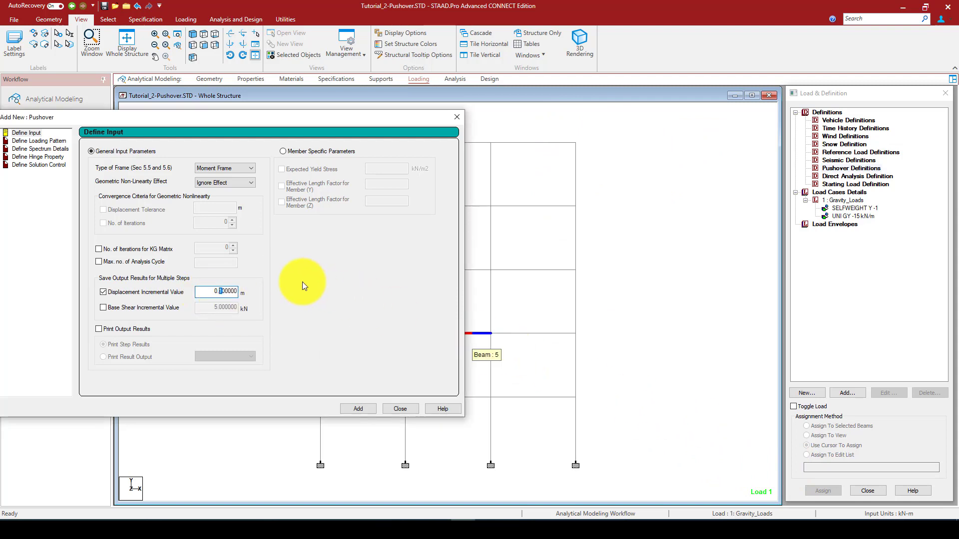
{"action": "type", "text": "01"}
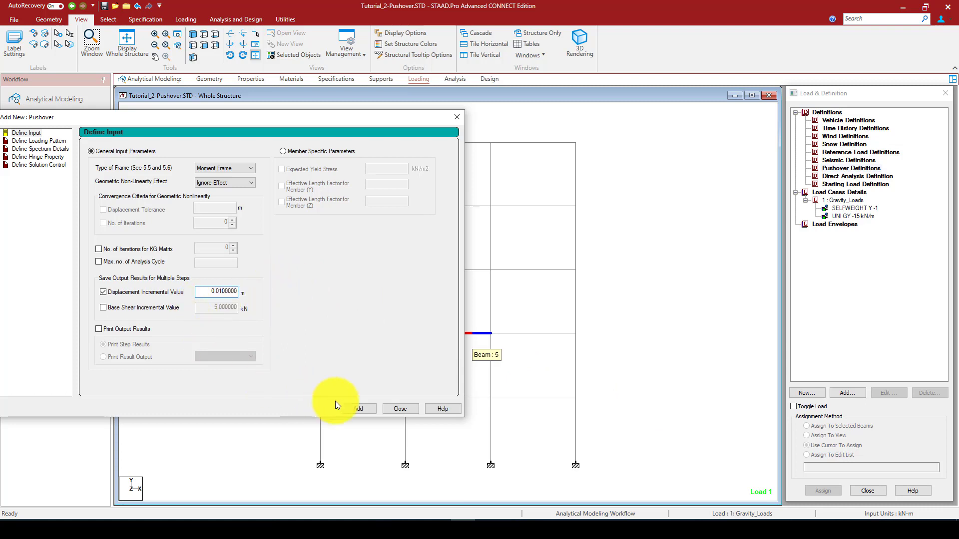
{"action": "left_click", "coordinate": [358, 408]}
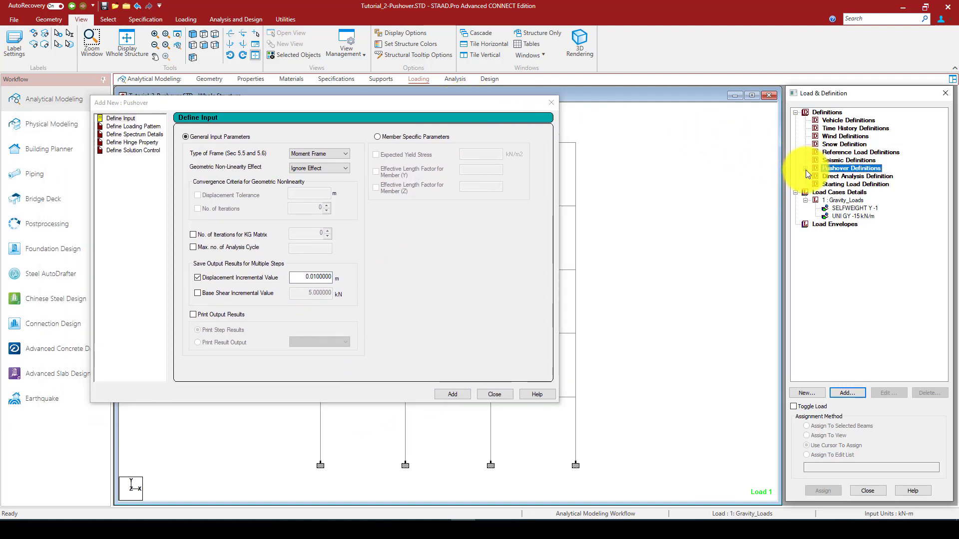
{"action": "left_click", "coordinate": [806, 168]}
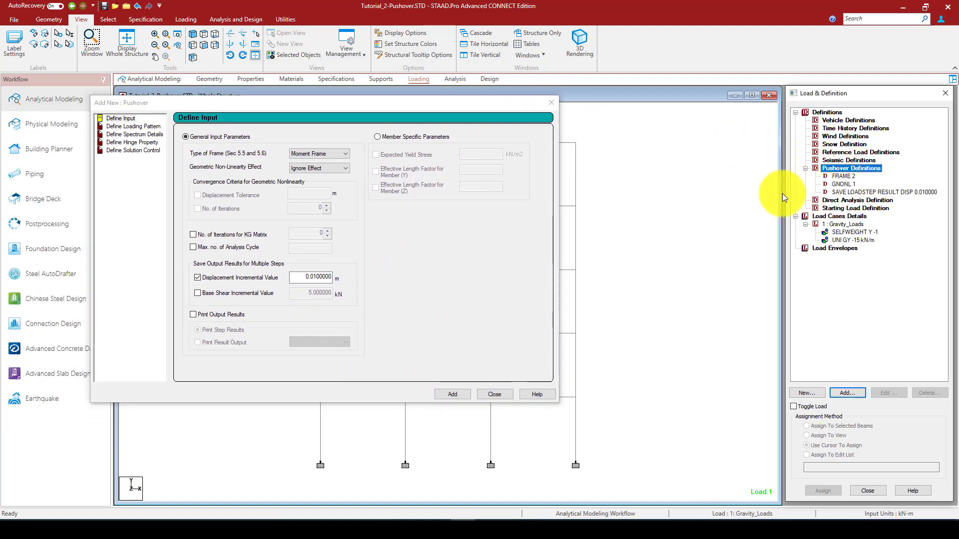
{"action": "left_click", "coordinate": [337, 107]}
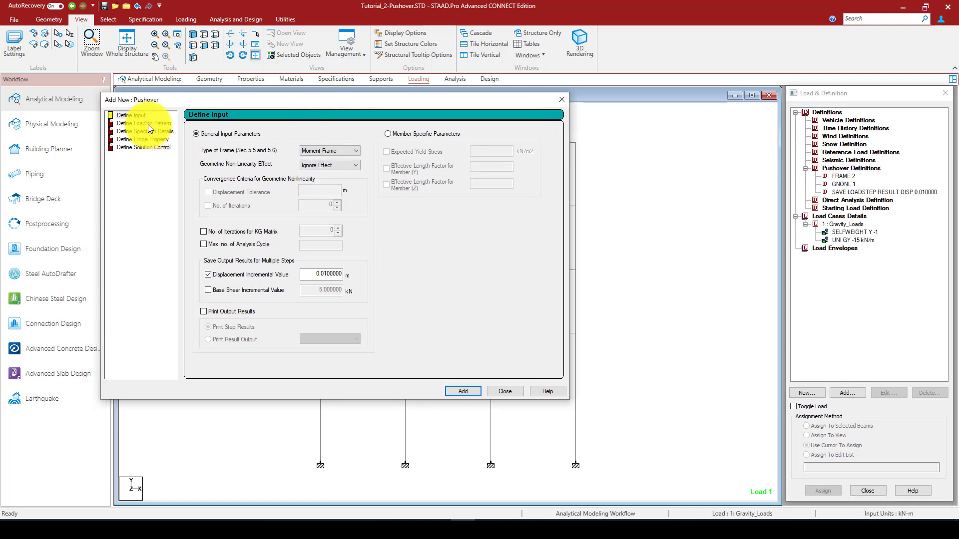
Switch to member specific parameters, enable Expected Yield Stress and enter 420 as its value
{"action": "left_click", "coordinate": [388, 133]}
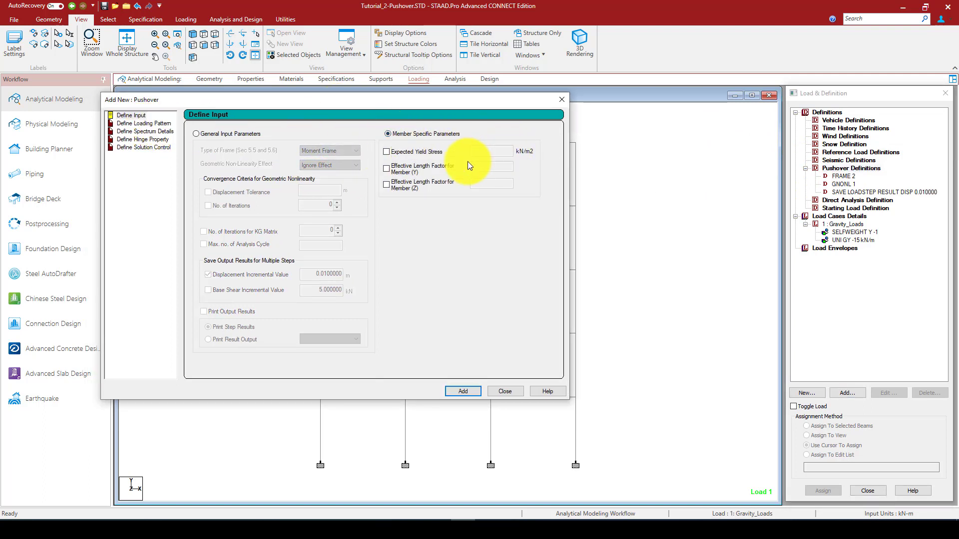
{"action": "left_click", "coordinate": [401, 151]}
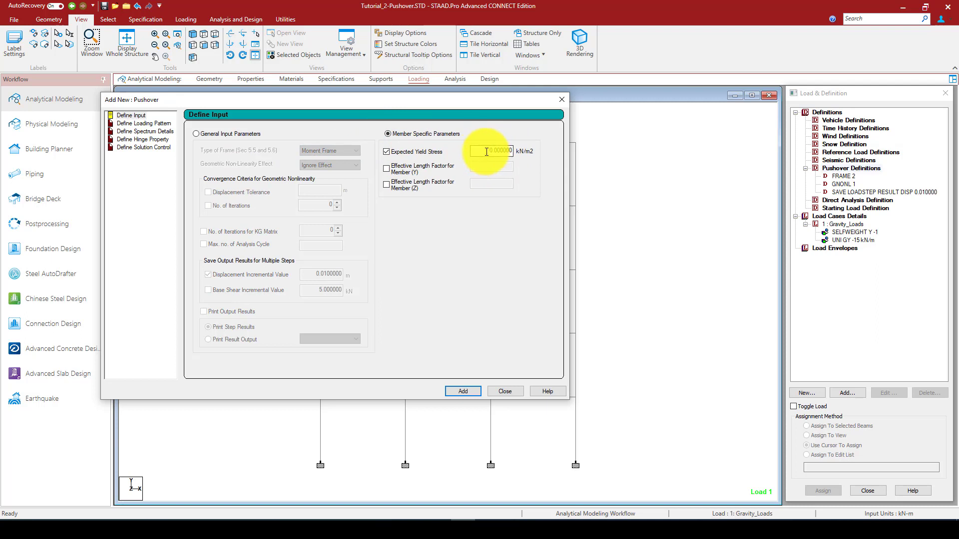
{"action": "double_click", "coordinate": [506, 153]}
{"action": "left_click_drag", "start_coordinate": [483, 103], "coordinate": [461, 142]}
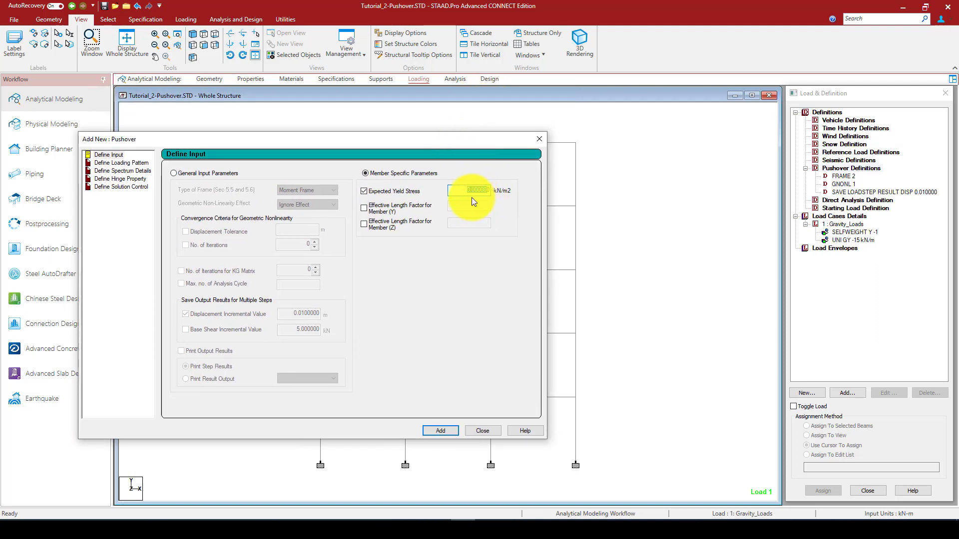
{"action": "left_click", "coordinate": [468, 189]}
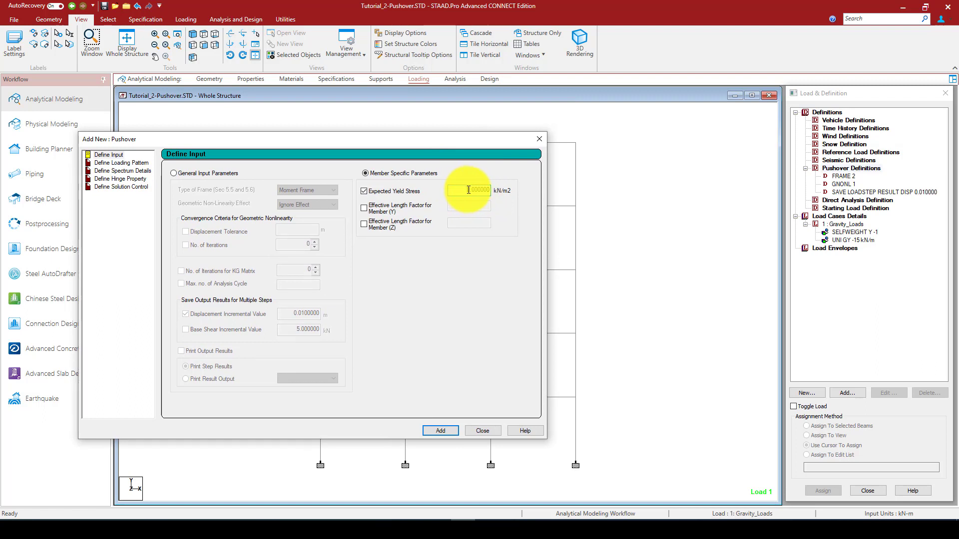
{"action": "left_click_drag", "start_coordinate": [470, 190], "coordinate": [463, 190]}
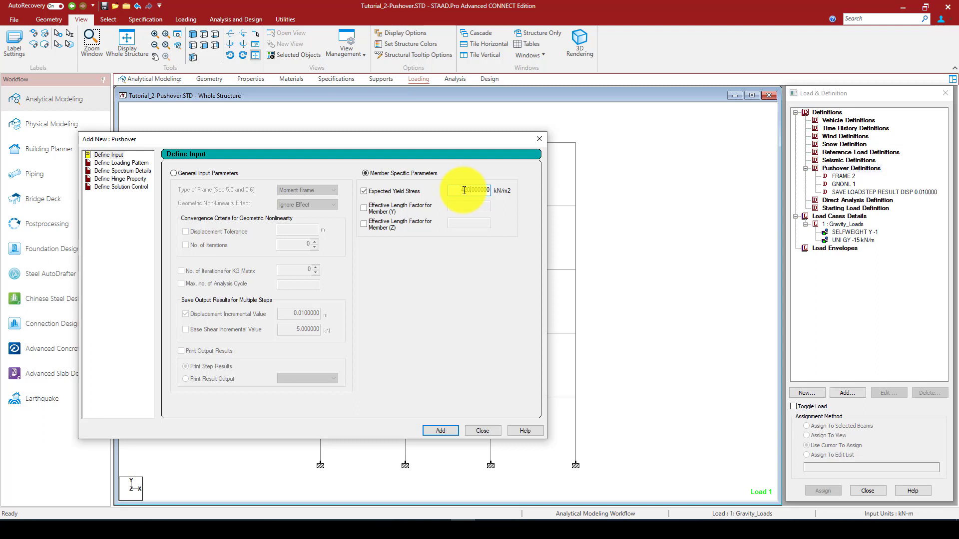
{"action": "type", "text": "420"}
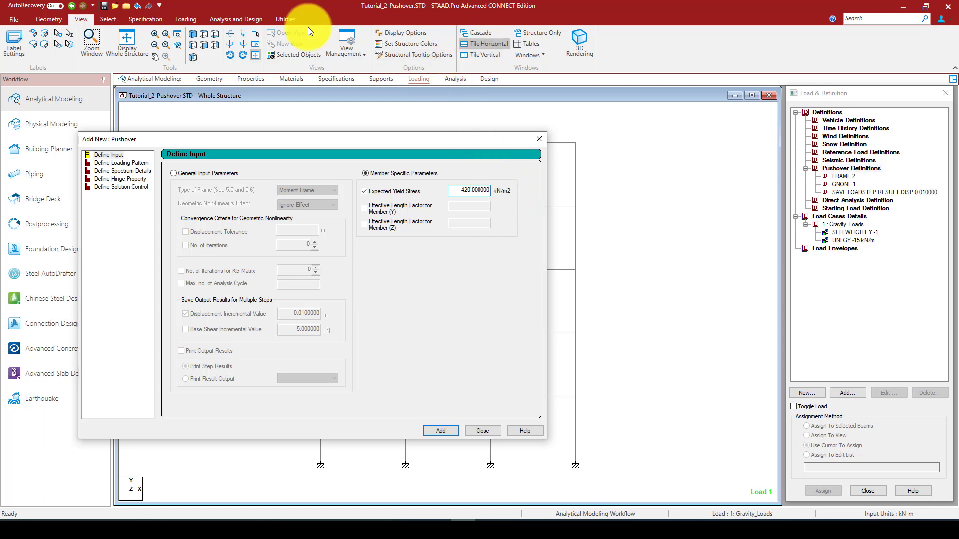
Open the unit converter for stress or pressure and set the source units to Newton per square Millimeter
{"action": "left_click", "coordinate": [293, 17]}
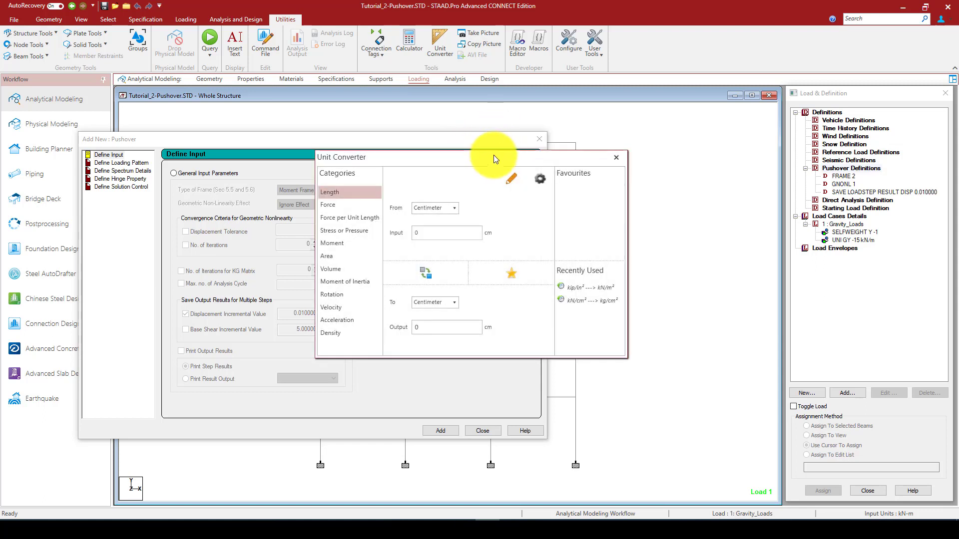
{"action": "left_click_drag", "start_coordinate": [493, 155], "coordinate": [610, 121]}
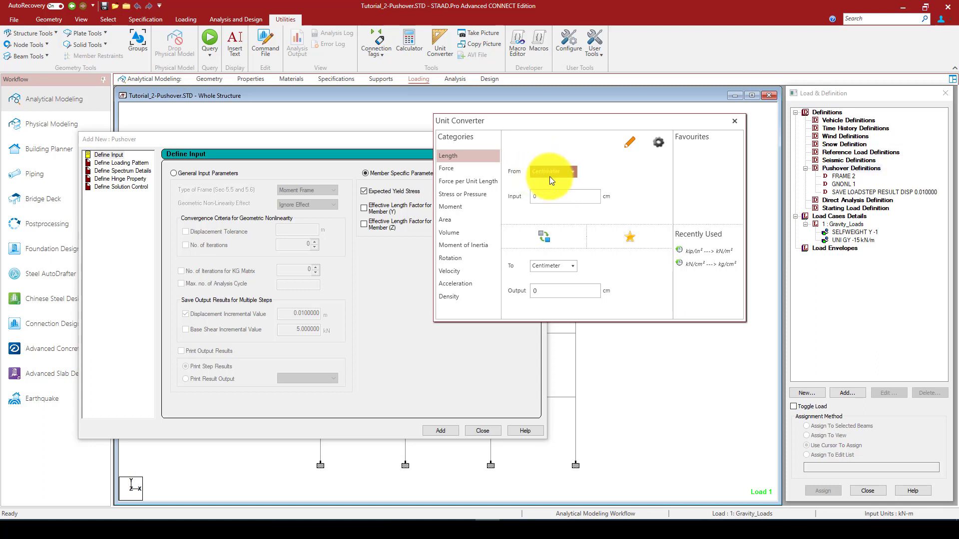
{"action": "left_click", "coordinate": [561, 171]}
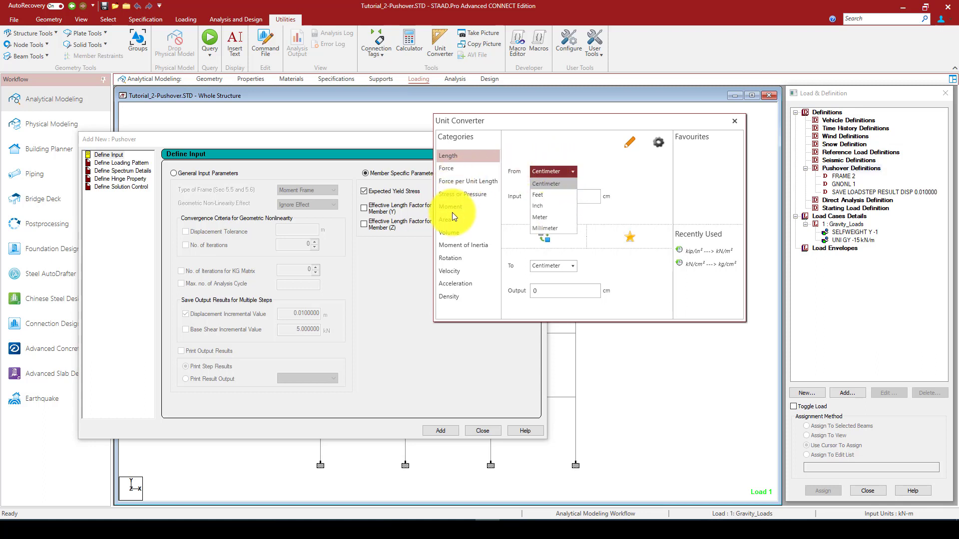
{"action": "left_click", "coordinate": [453, 194]}
{"action": "left_click", "coordinate": [538, 173]}
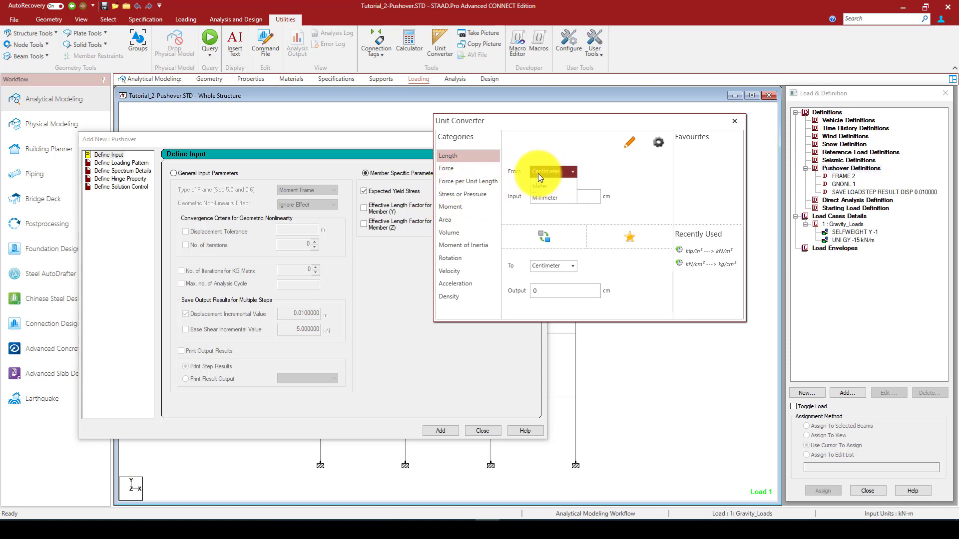
{"action": "left_click", "coordinate": [462, 190]}
{"action": "left_click", "coordinate": [536, 173]}
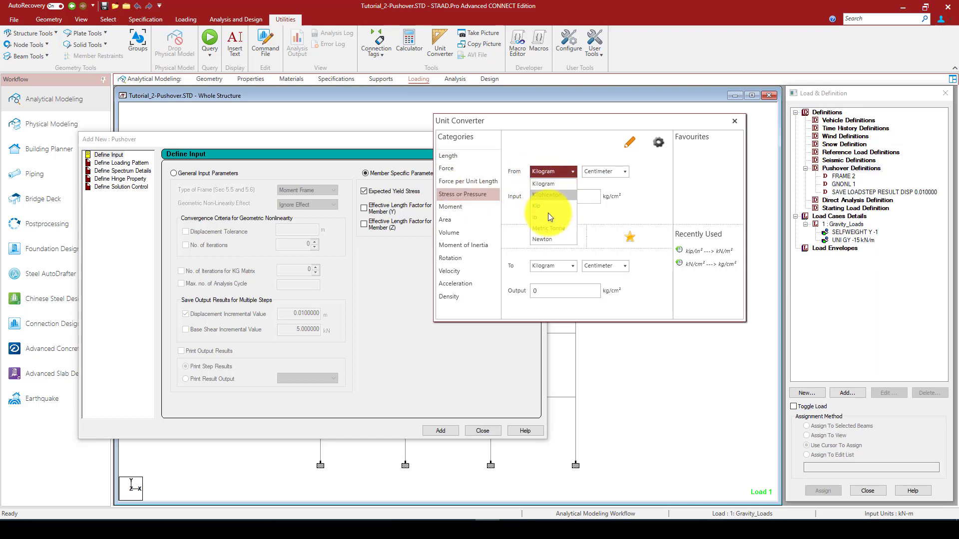
{"action": "left_click", "coordinate": [551, 239]}
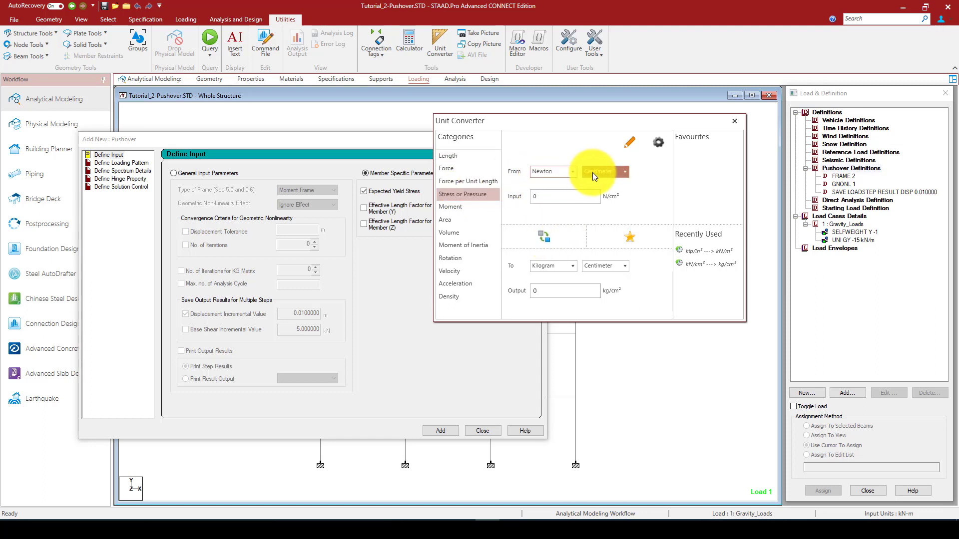
{"action": "left_click", "coordinate": [597, 172]}
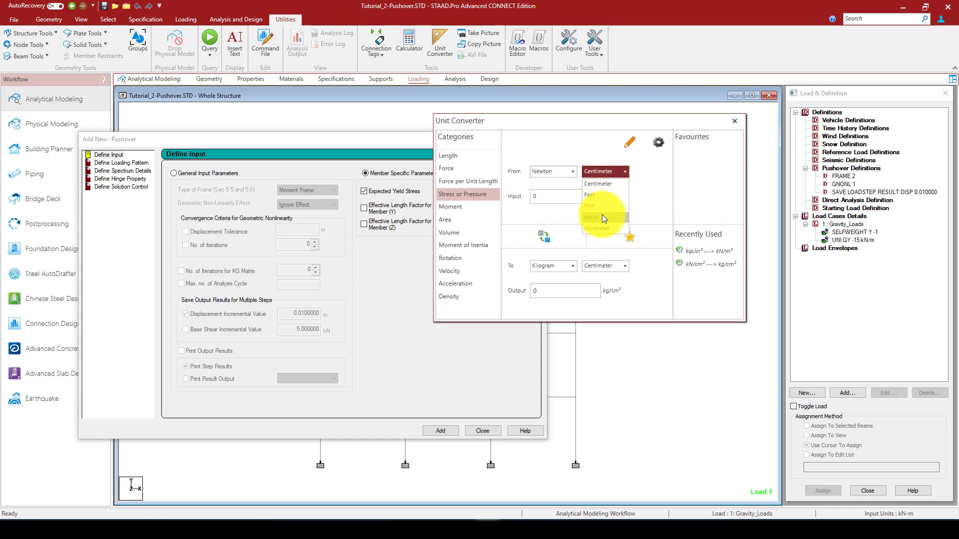
{"action": "left_click", "coordinate": [598, 227]}
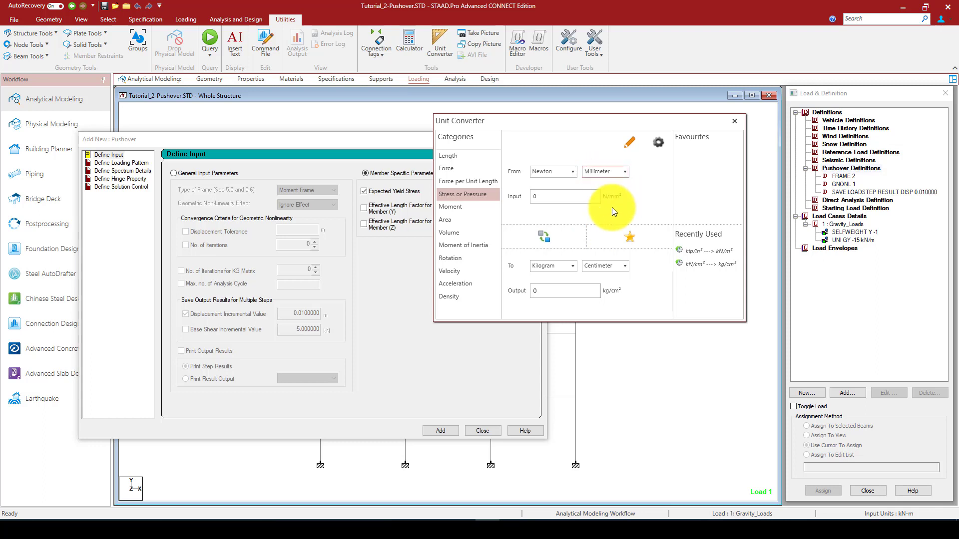
Convert 420 N/mm² to KiloNewton per square Meter, keeping the converter beside the pushover input form
{"action": "left_click", "coordinate": [534, 197]}
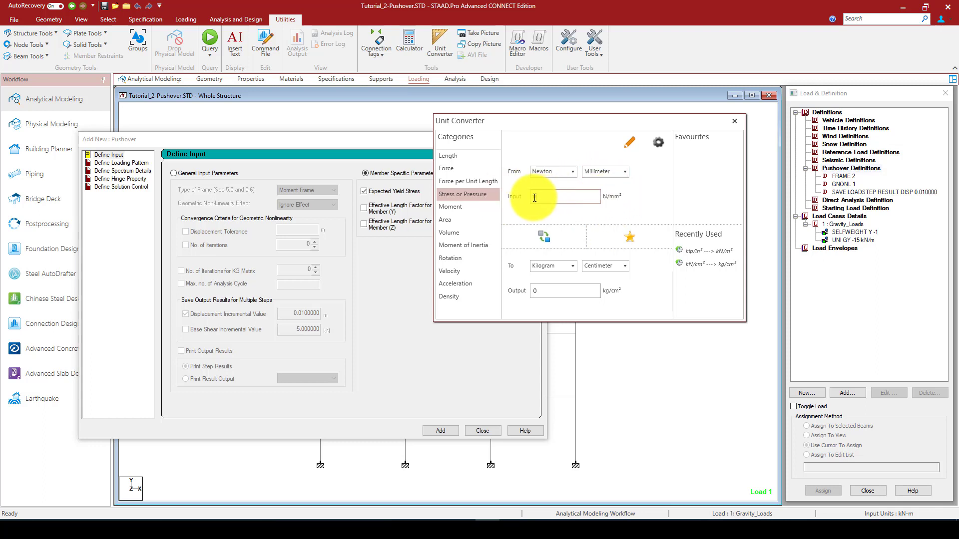
{"action": "type", "text": "420"}
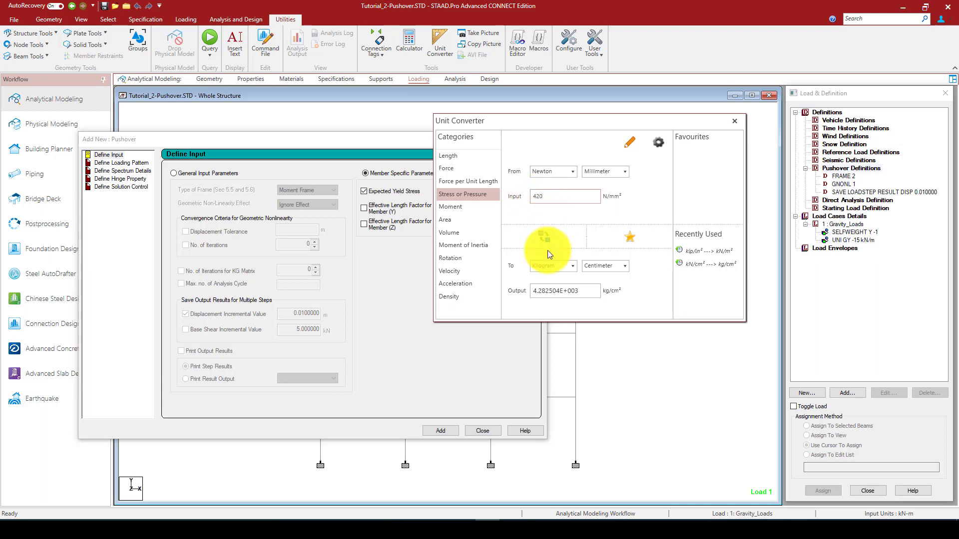
{"action": "left_click", "coordinate": [549, 265]}
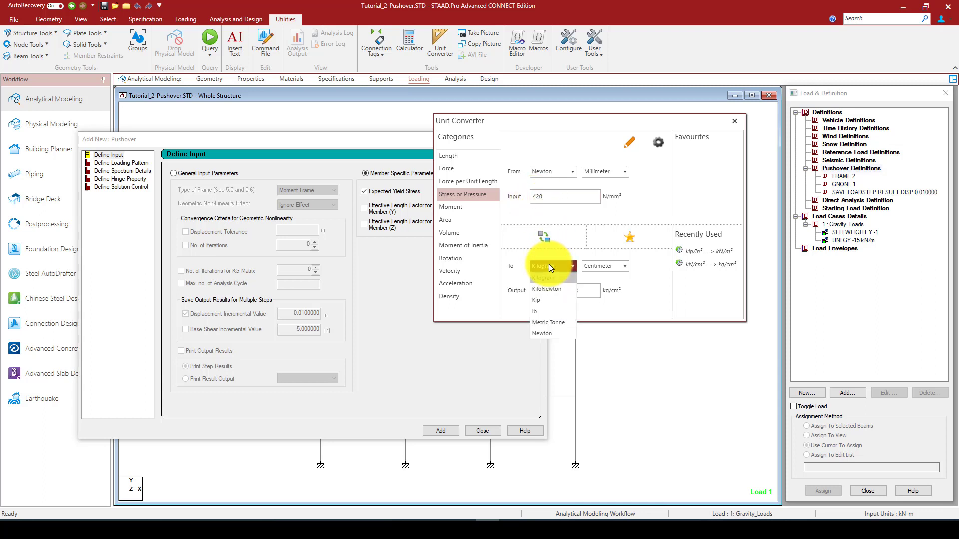
{"action": "left_click", "coordinate": [549, 290]}
{"action": "left_click", "coordinate": [603, 266]}
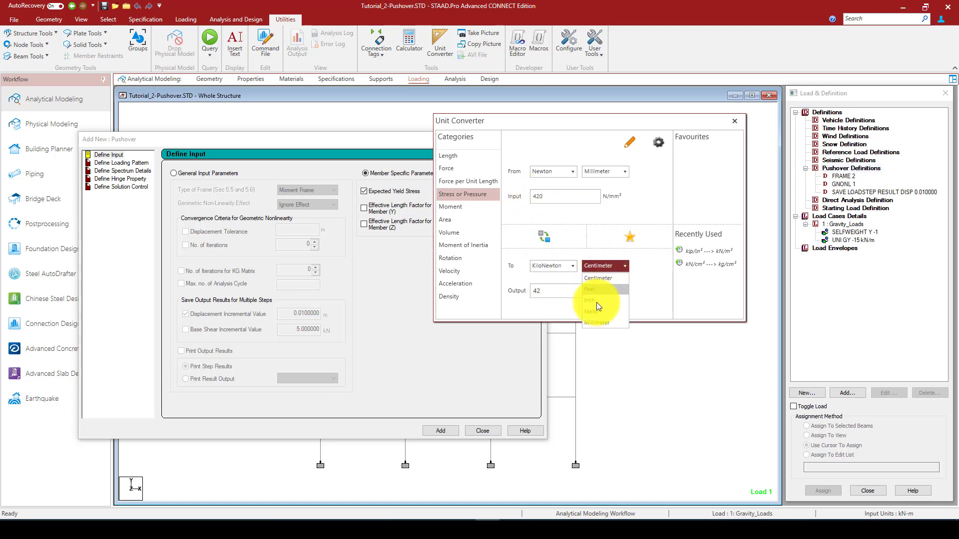
{"action": "left_click", "coordinate": [597, 310]}
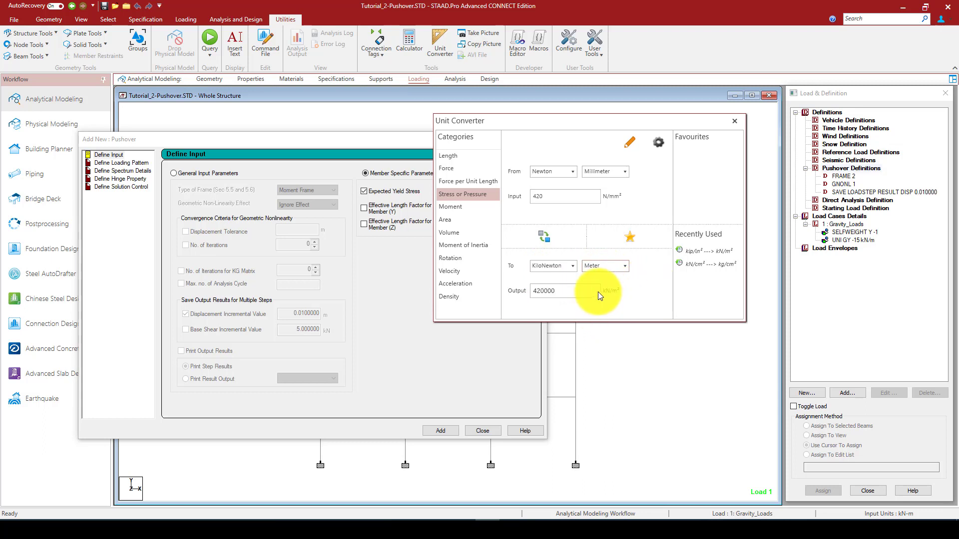
{"action": "left_click_drag", "start_coordinate": [633, 119], "coordinate": [752, 236]}
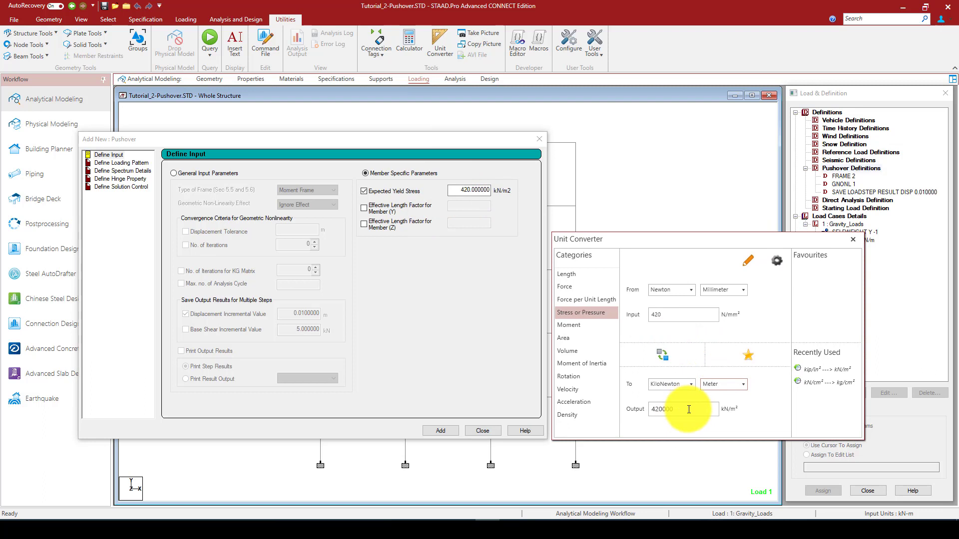
Copy the converted value into Expected Yield Stress as 420000 kN/m² and add it to the pushover definitions
{"action": "left_click_drag", "start_coordinate": [689, 409], "coordinate": [644, 409]}
{"action": "key", "text": "ctrl+c"}
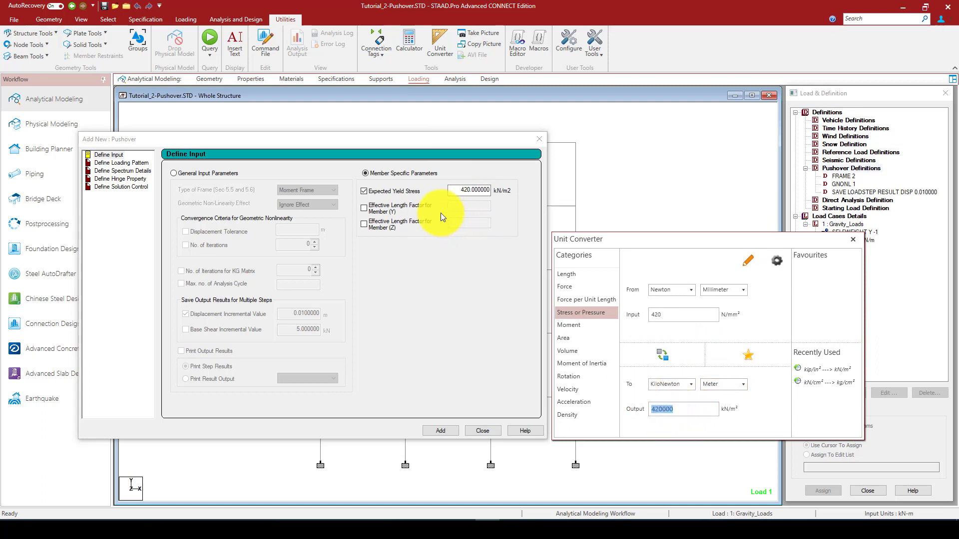
{"action": "left_click_drag", "start_coordinate": [456, 190], "coordinate": [500, 190]}
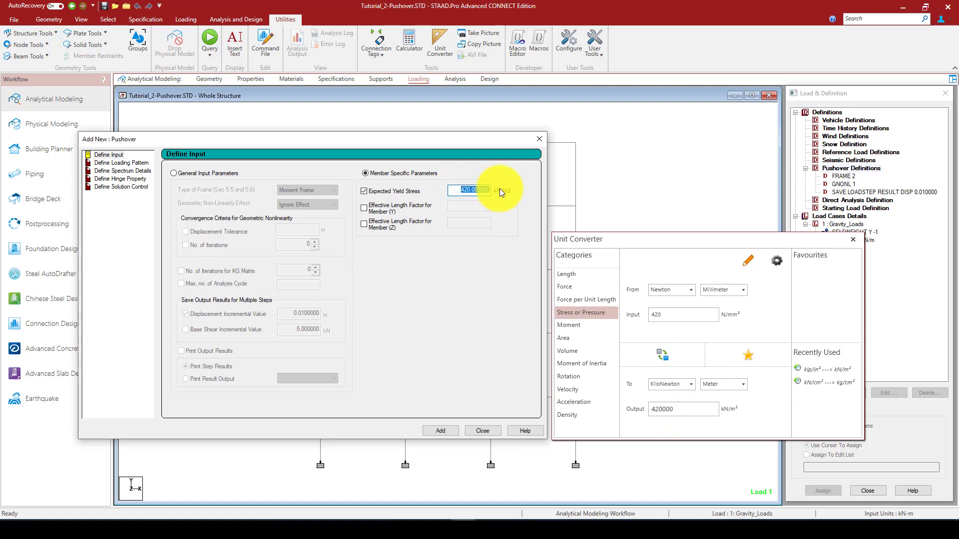
{"action": "key", "text": "ctrl+v"}
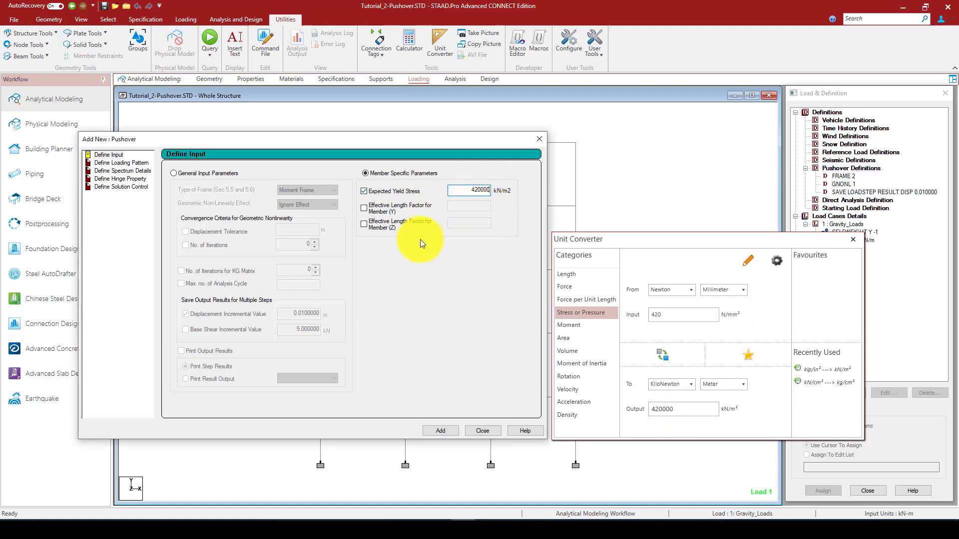
{"action": "left_click", "coordinate": [445, 430]}
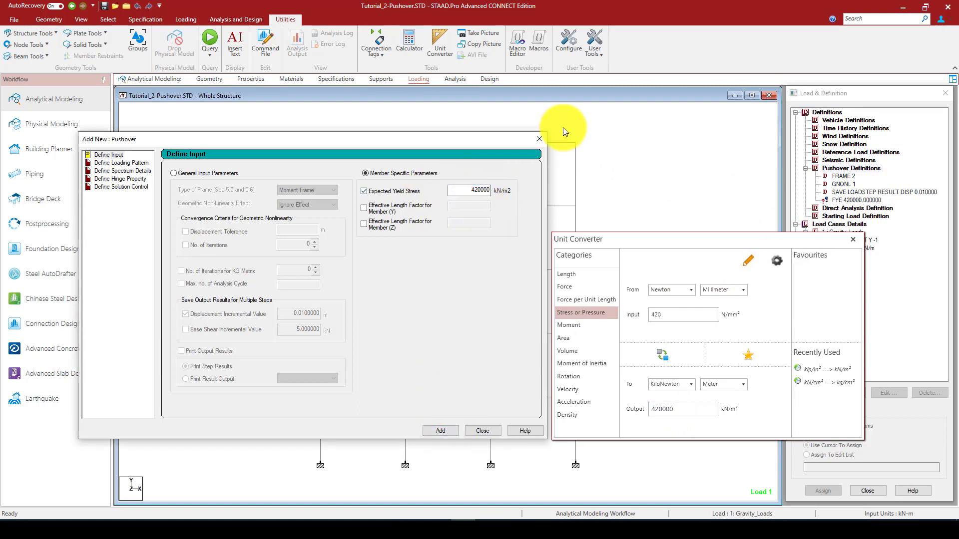
{"action": "left_click_drag", "start_coordinate": [460, 139], "coordinate": [451, 139]}
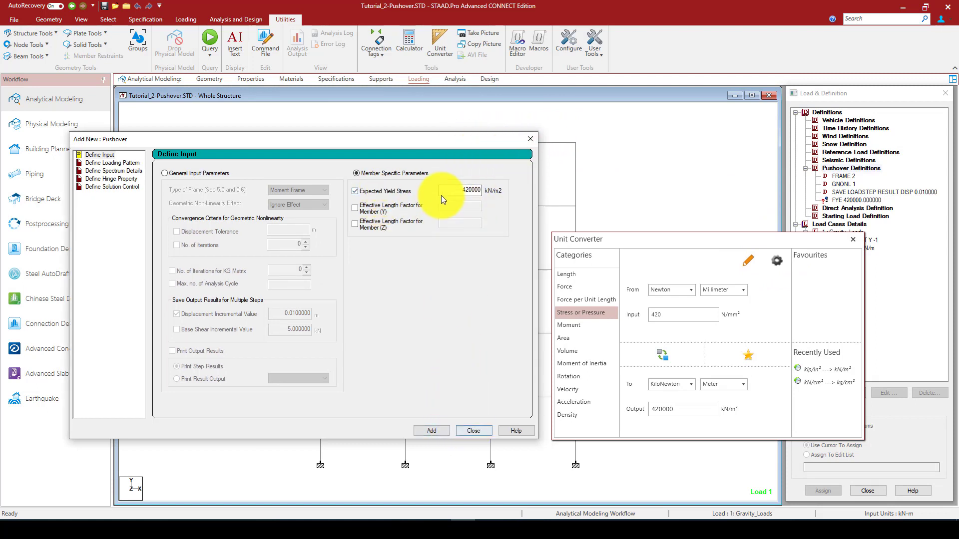
{"action": "left_click_drag", "start_coordinate": [473, 190], "coordinate": [453, 190]}
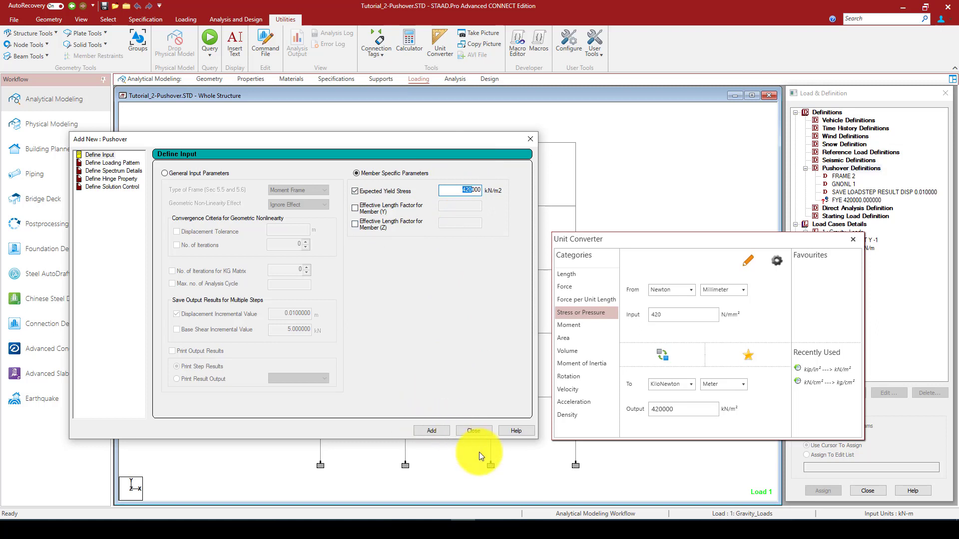
Close the pushover form and unit converter, then assign the 420000 expected yield stress definition to all members in view
{"action": "left_click", "coordinate": [529, 138]}
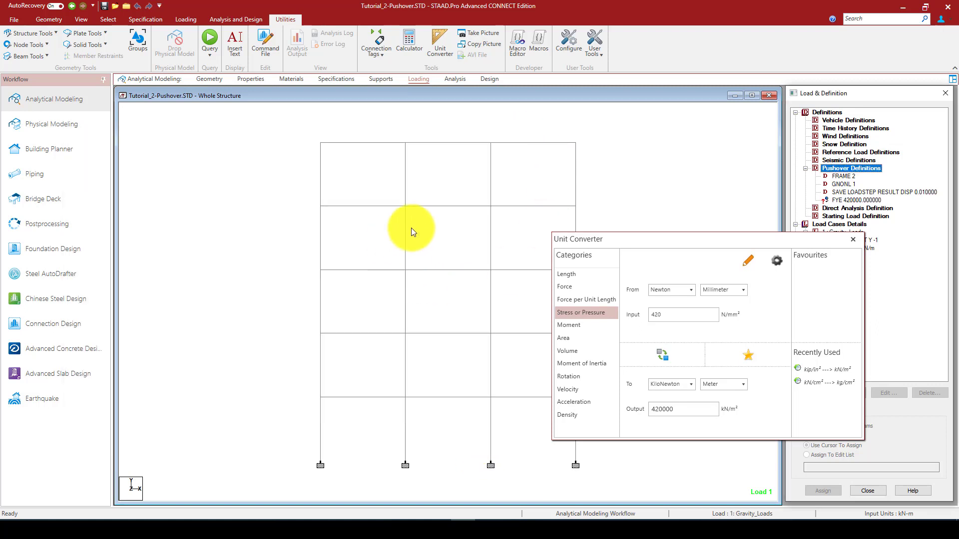
{"action": "left_click_drag", "start_coordinate": [709, 238], "coordinate": [590, 201]}
{"action": "left_click", "coordinate": [739, 205]}
{"action": "left_click", "coordinate": [858, 200]}
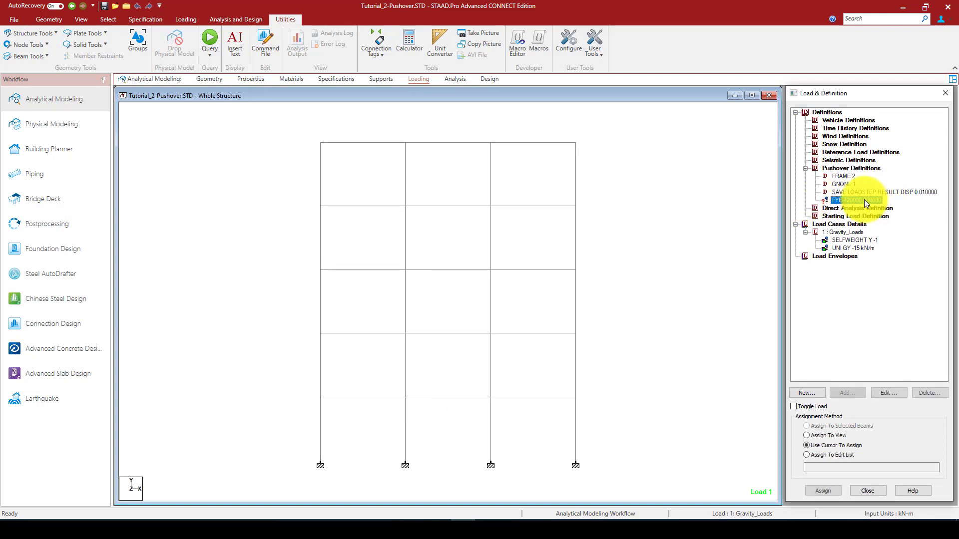
{"action": "left_click", "coordinate": [815, 434]}
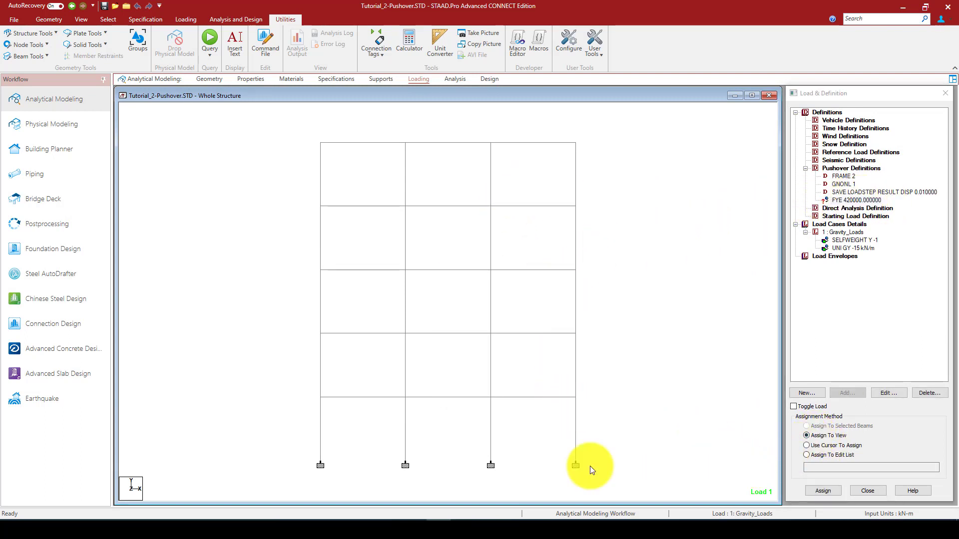
{"action": "left_click", "coordinate": [825, 490]}
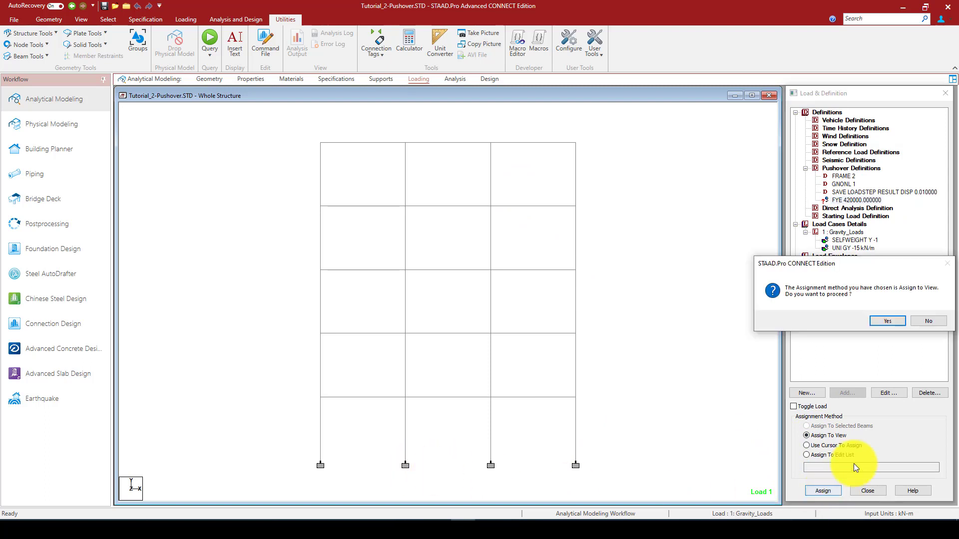
{"action": "left_click", "coordinate": [888, 326]}
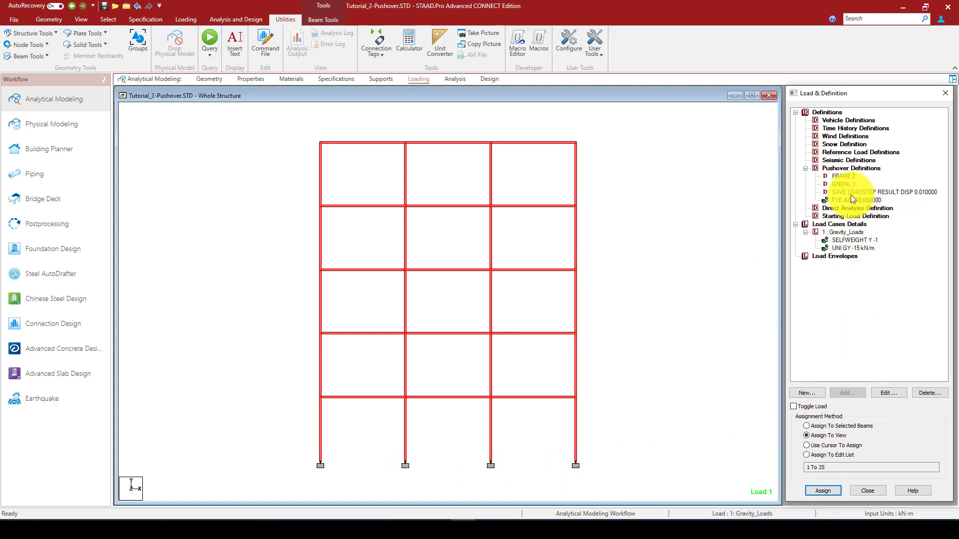
Add an Auto loading pattern with 350 push load steps to the pushover definitions and close the form
{"action": "left_click", "coordinate": [849, 168]}
{"action": "left_click", "coordinate": [844, 392]}
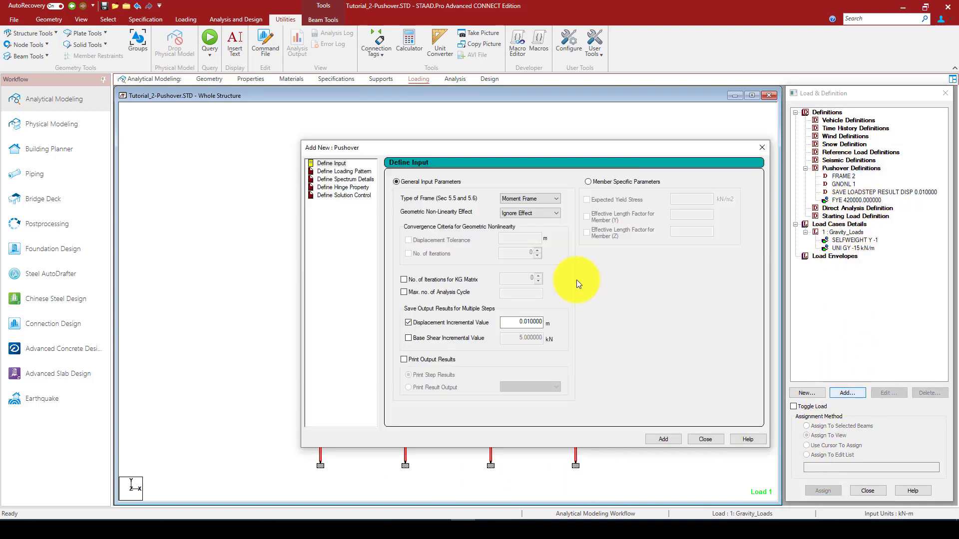
{"action": "left_click", "coordinate": [352, 172]}
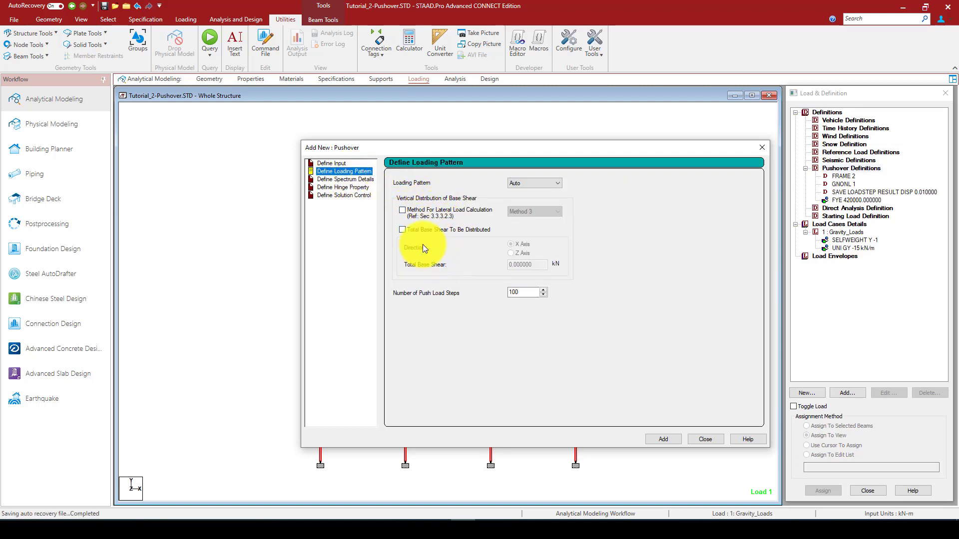
{"action": "double_click", "coordinate": [530, 293]}
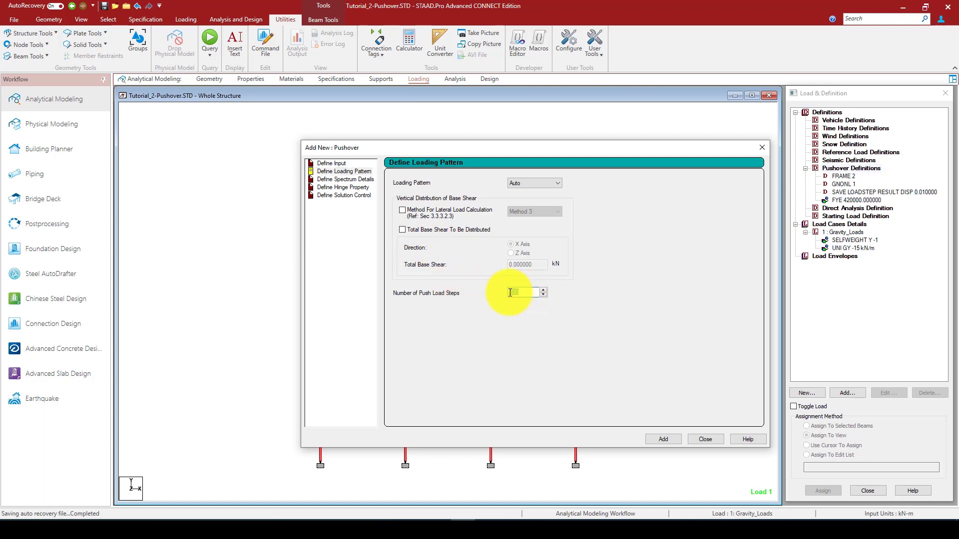
{"action": "left_click_drag", "start_coordinate": [543, 147], "coordinate": [533, 135]}
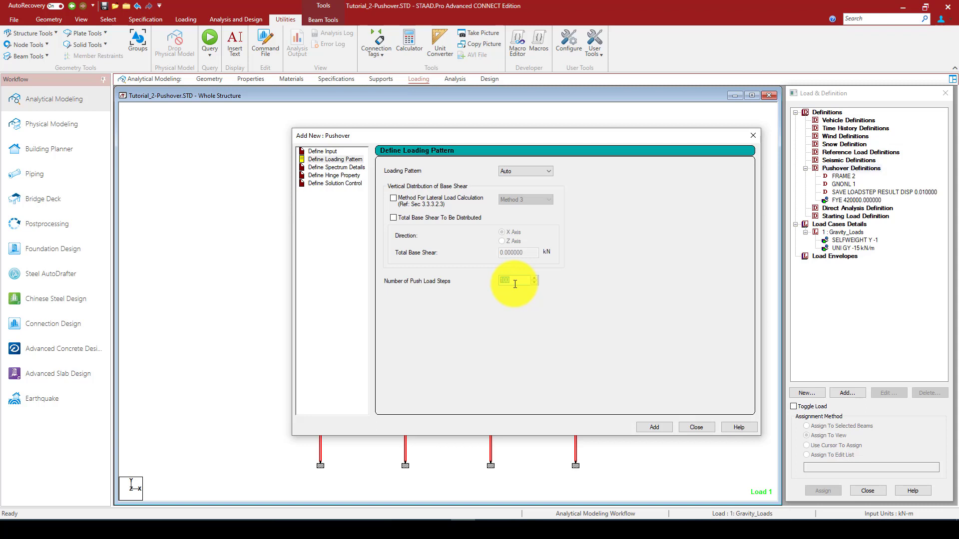
{"action": "type", "text": "350"}
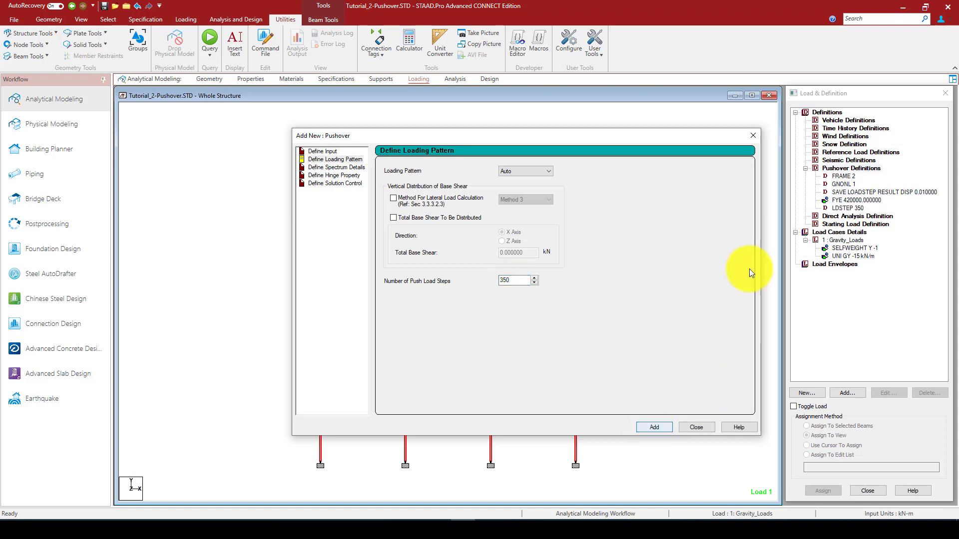
{"action": "left_click", "coordinate": [853, 208]}
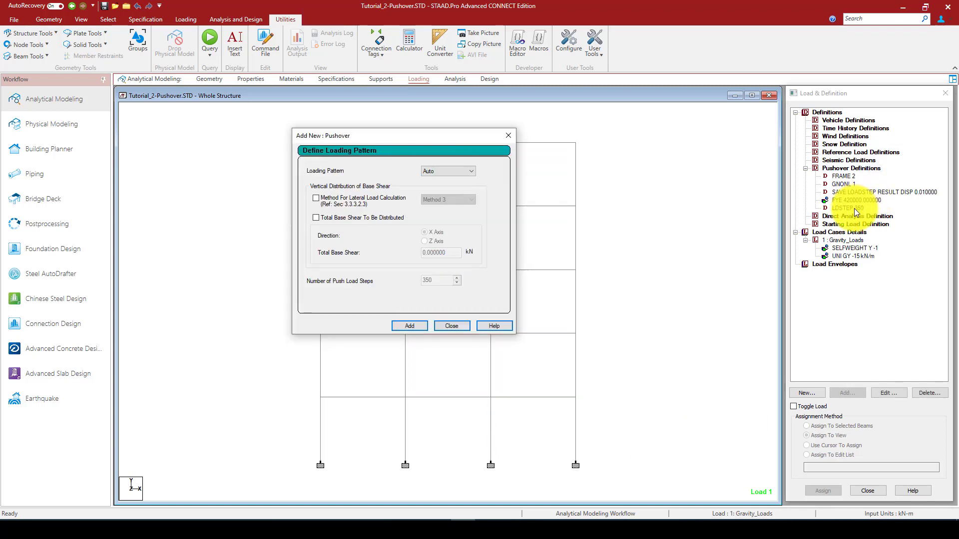
{"action": "left_click", "coordinate": [508, 135]}
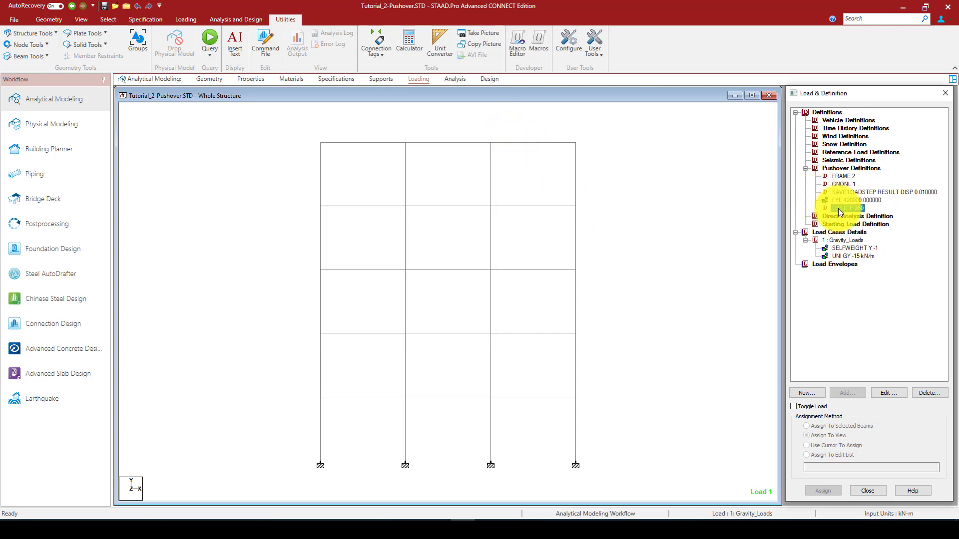
Start a pushover spectrum definition, keeping 5% critical damping for the 1st spectrum and setting the site category to Class A
{"action": "left_click", "coordinate": [826, 170]}
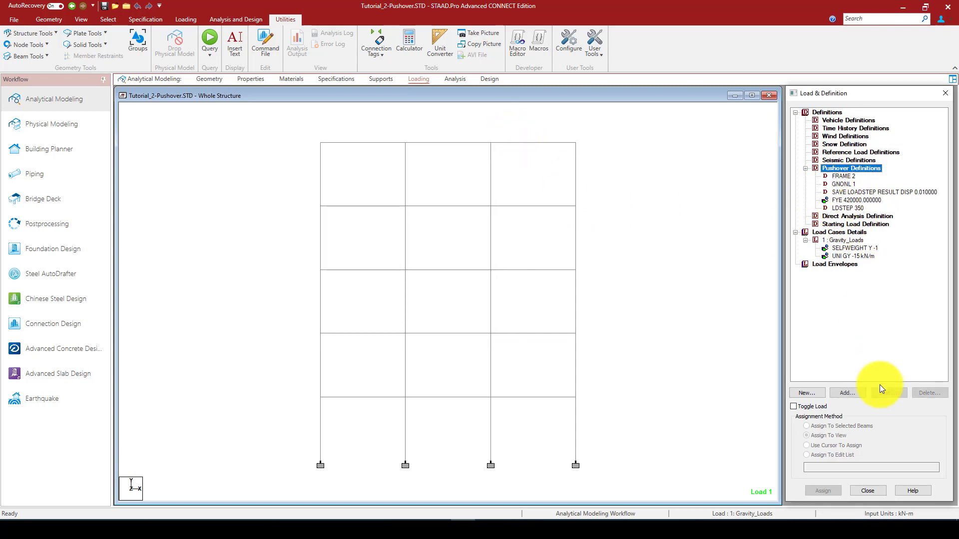
{"action": "left_click", "coordinate": [848, 393]}
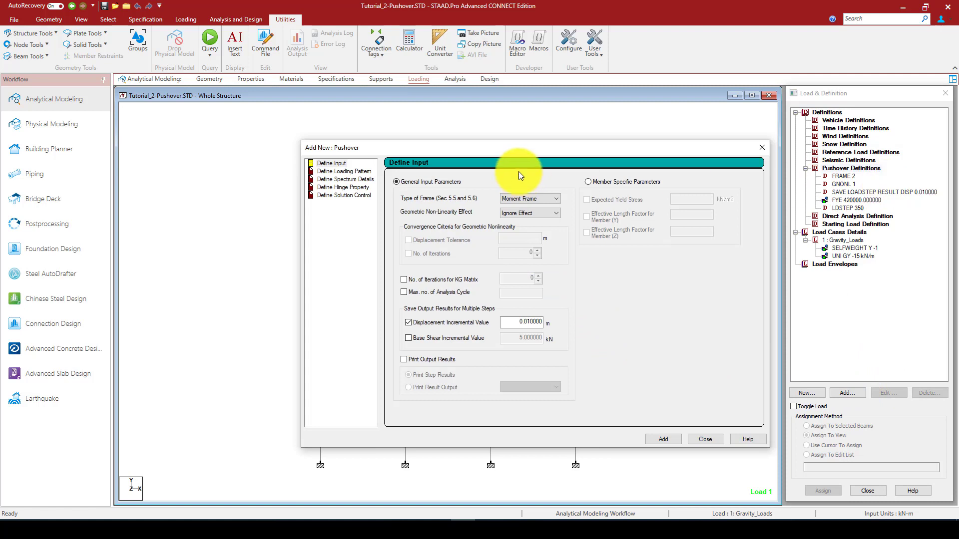
{"action": "left_click_drag", "start_coordinate": [520, 149], "coordinate": [511, 137]}
{"action": "left_click", "coordinate": [336, 167]}
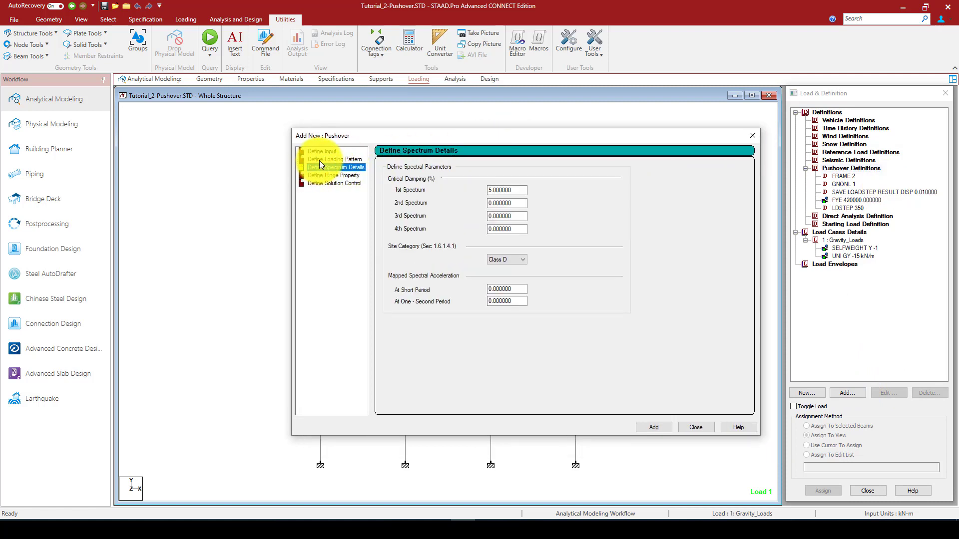
{"action": "left_click", "coordinate": [333, 159]}
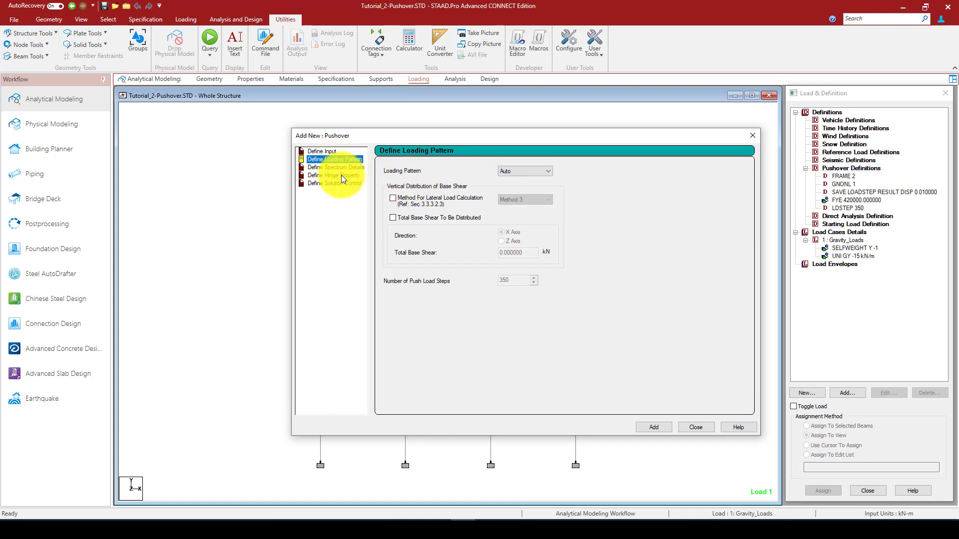
{"action": "left_click", "coordinate": [338, 169]}
{"action": "left_click_drag", "start_coordinate": [519, 190], "coordinate": [488, 192]}
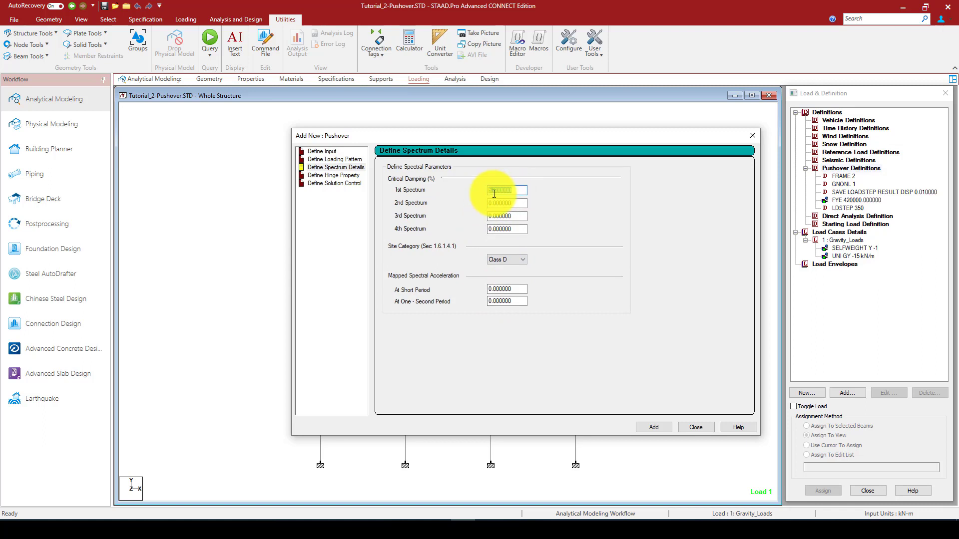
{"action": "left_click", "coordinate": [507, 259]}
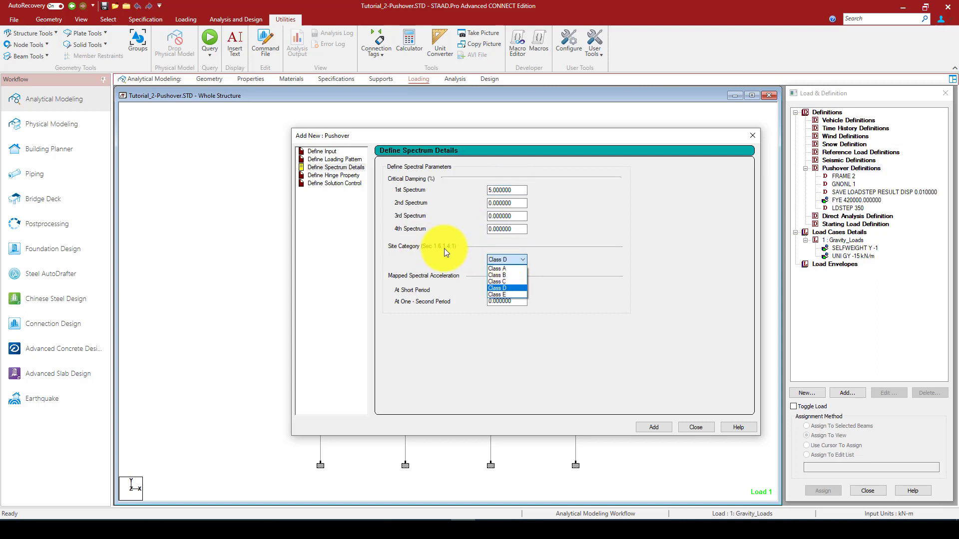
{"action": "left_click", "coordinate": [502, 268]}
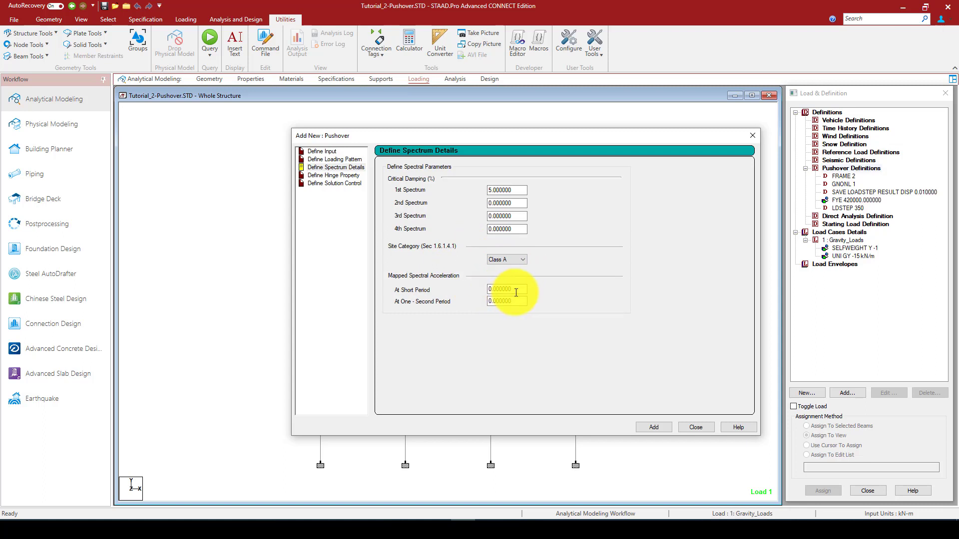
Set the mapped spectral acceleration to 1.6 at short period and 1.2 at one-second period, and add the spectrum details
{"action": "left_click_drag", "start_coordinate": [516, 292], "coordinate": [487, 292]}
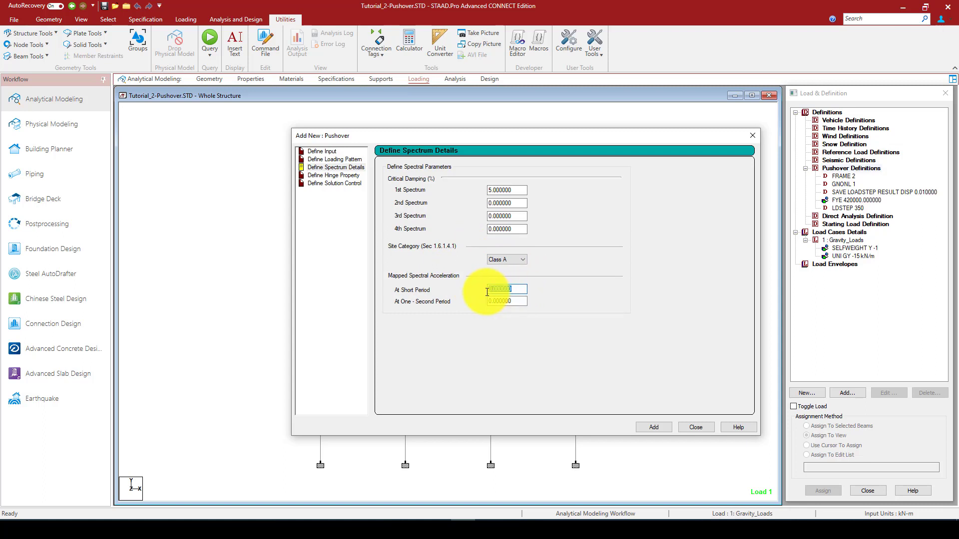
{"action": "type", "text": "1.6"}
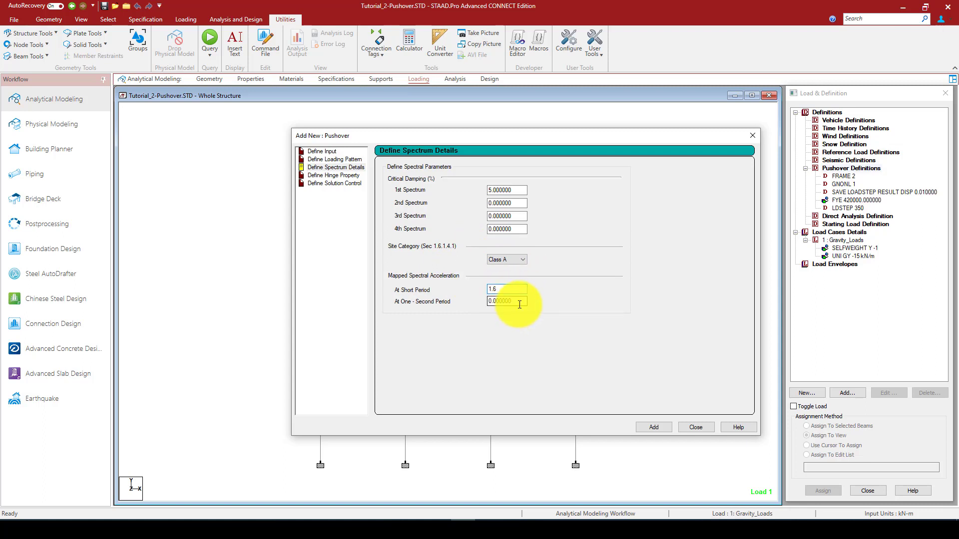
{"action": "left_click_drag", "start_coordinate": [519, 304], "coordinate": [476, 303]}
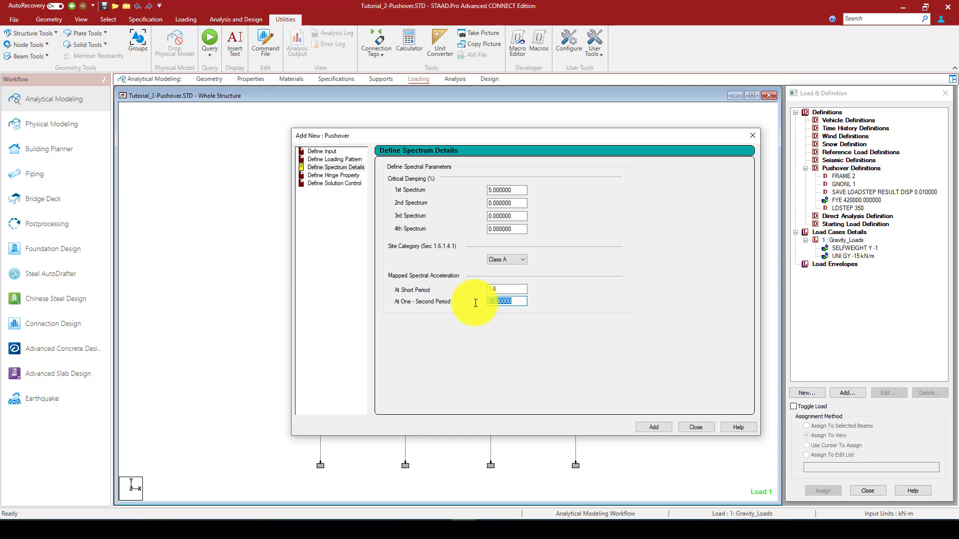
{"action": "type", "text": "1.2"}
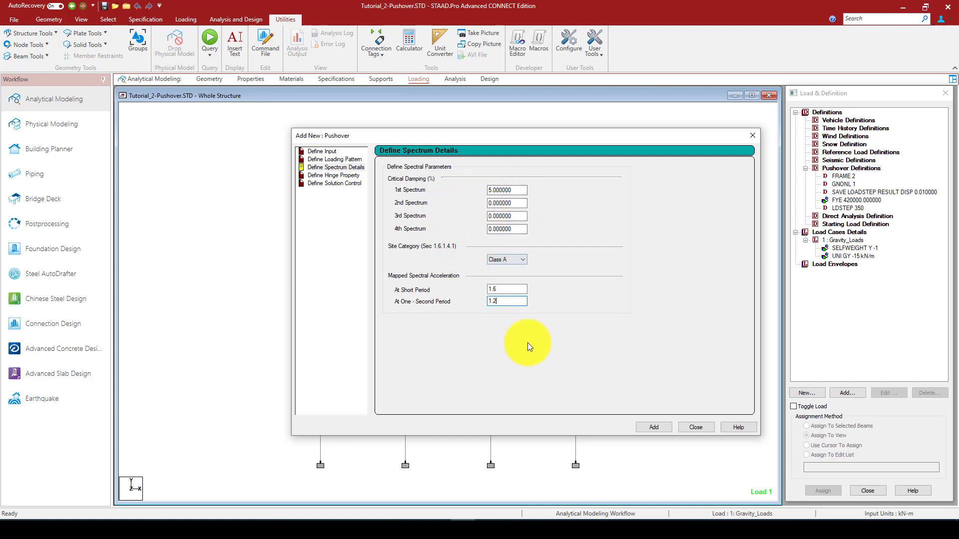
{"action": "left_click", "coordinate": [652, 427]}
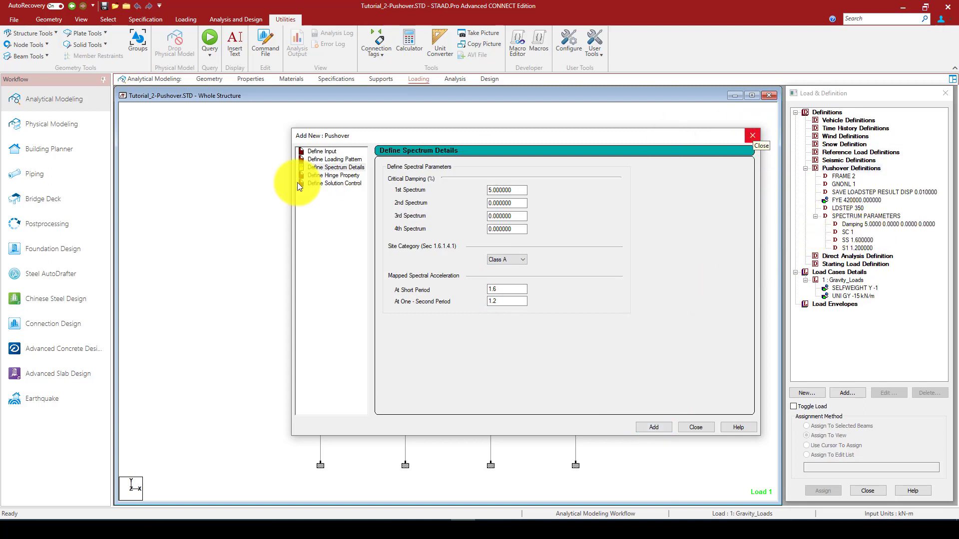
Add a hinge property of type FEMA to the pushover definitions and close the form
{"action": "left_click", "coordinate": [316, 175]}
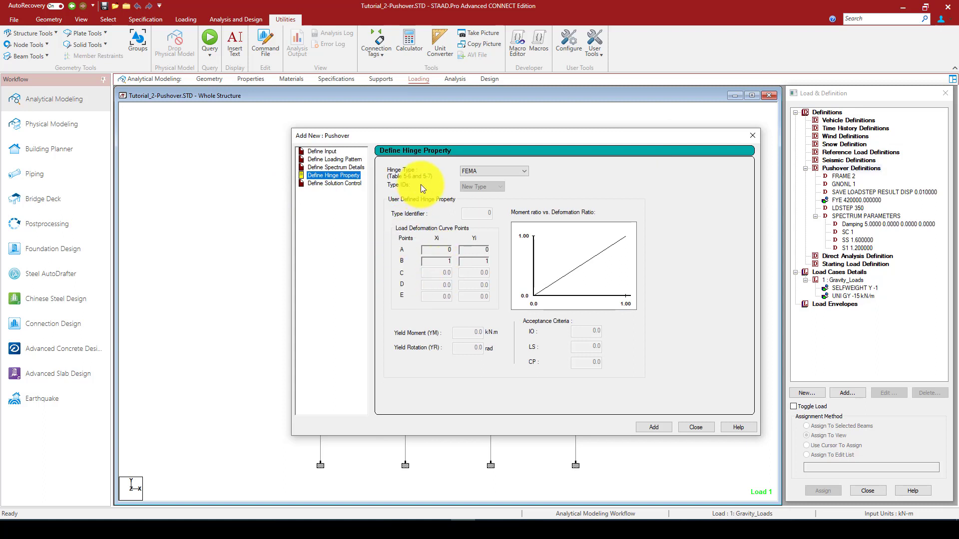
{"action": "left_click_drag", "start_coordinate": [418, 140], "coordinate": [487, 136]}
{"action": "left_click", "coordinate": [435, 175]}
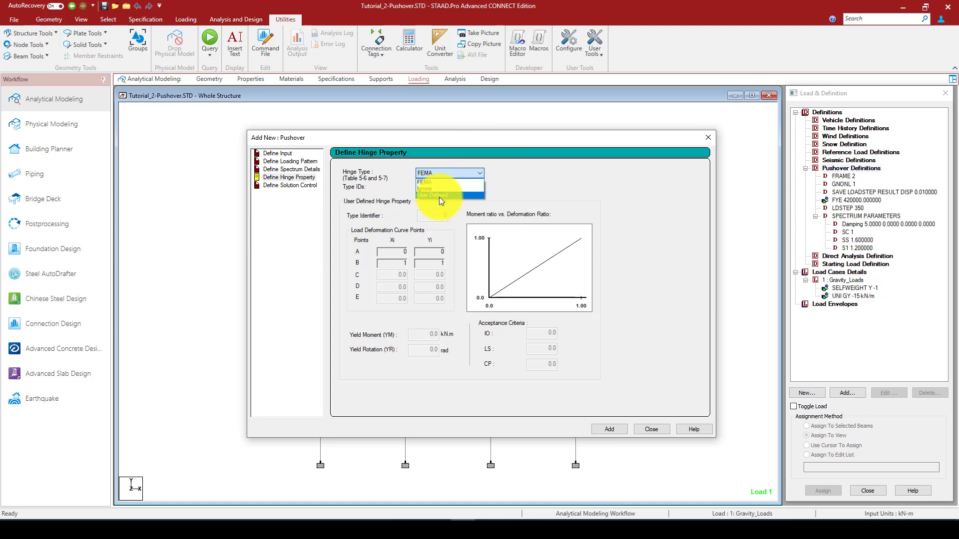
{"action": "left_click", "coordinate": [487, 139]}
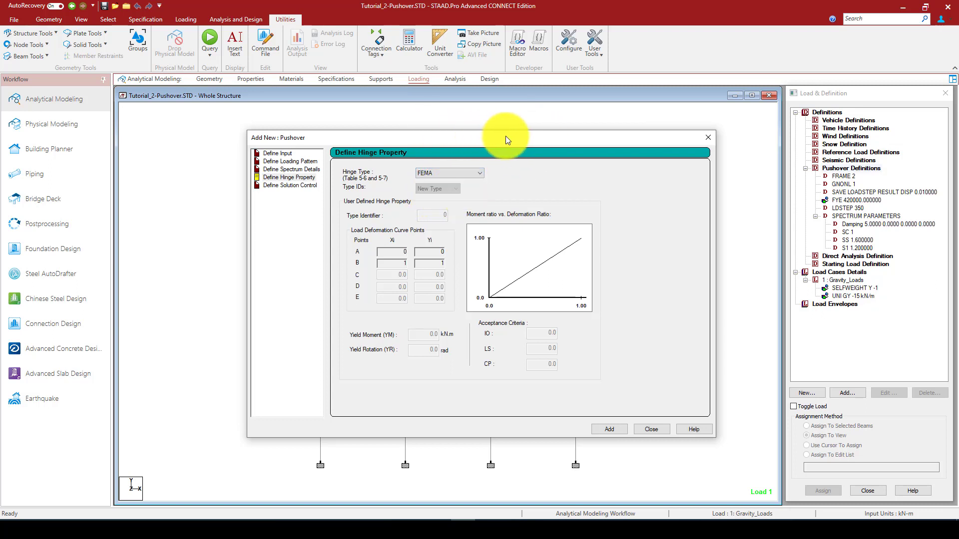
{"action": "left_click_drag", "start_coordinate": [523, 137], "coordinate": [242, 146]}
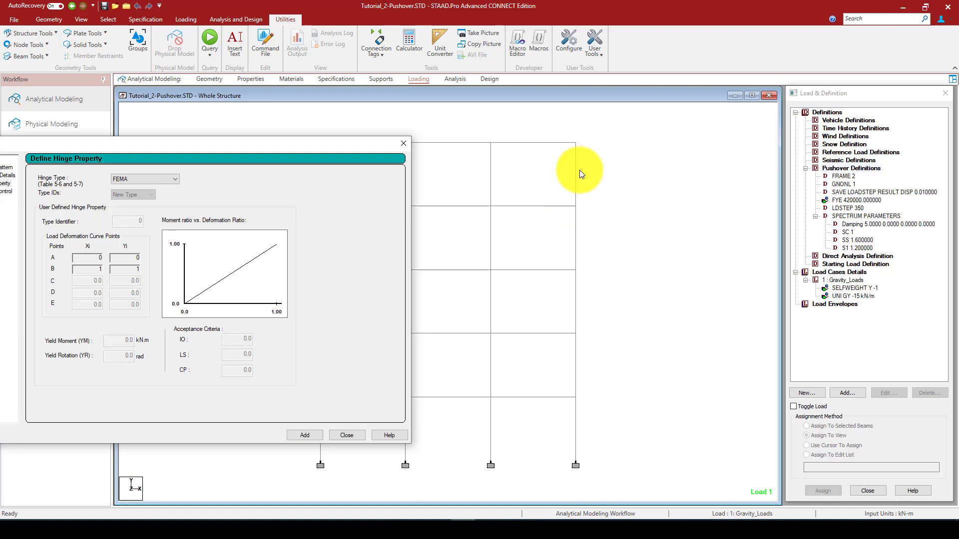
{"action": "left_click_drag", "start_coordinate": [325, 143], "coordinate": [480, 111]}
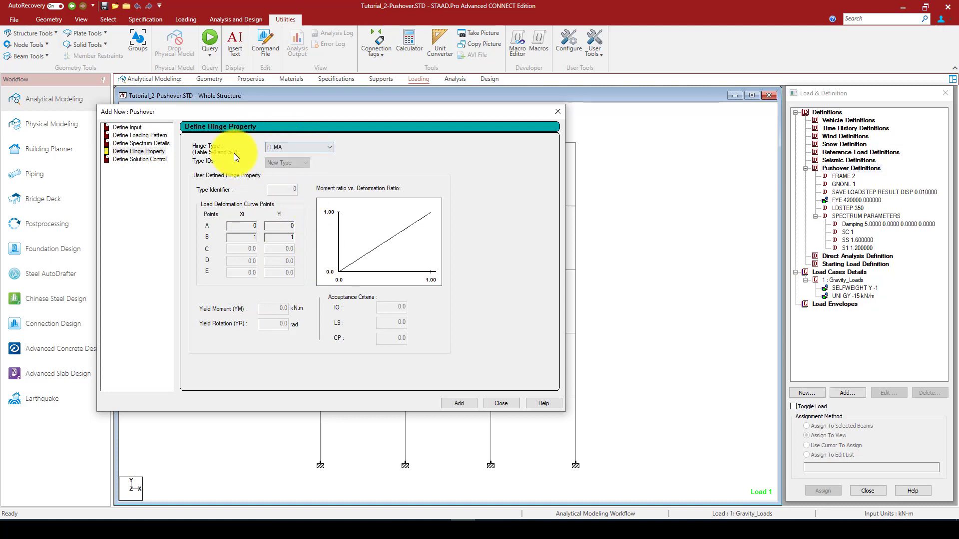
{"action": "left_click", "coordinate": [459, 402]}
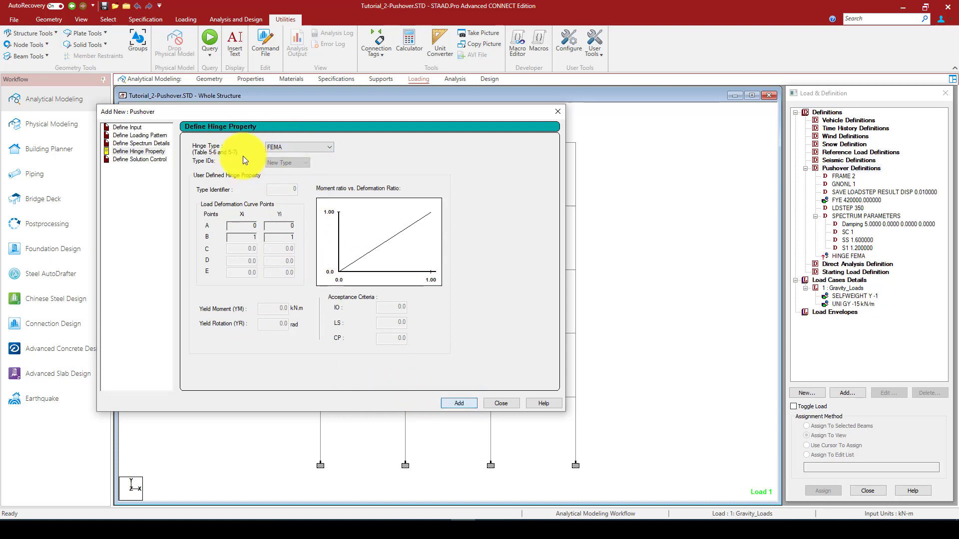
{"action": "left_click", "coordinate": [500, 403]}
Assign the FEMA hinge definition to all members in view and clear the member selection
{"action": "left_click", "coordinate": [849, 256]}
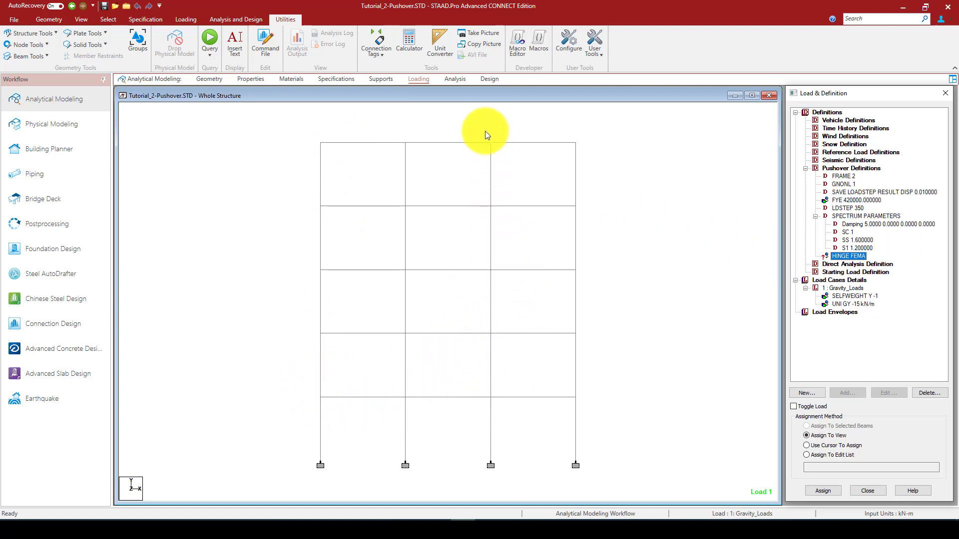
{"action": "left_click", "coordinate": [812, 435]}
{"action": "left_click", "coordinate": [823, 490]}
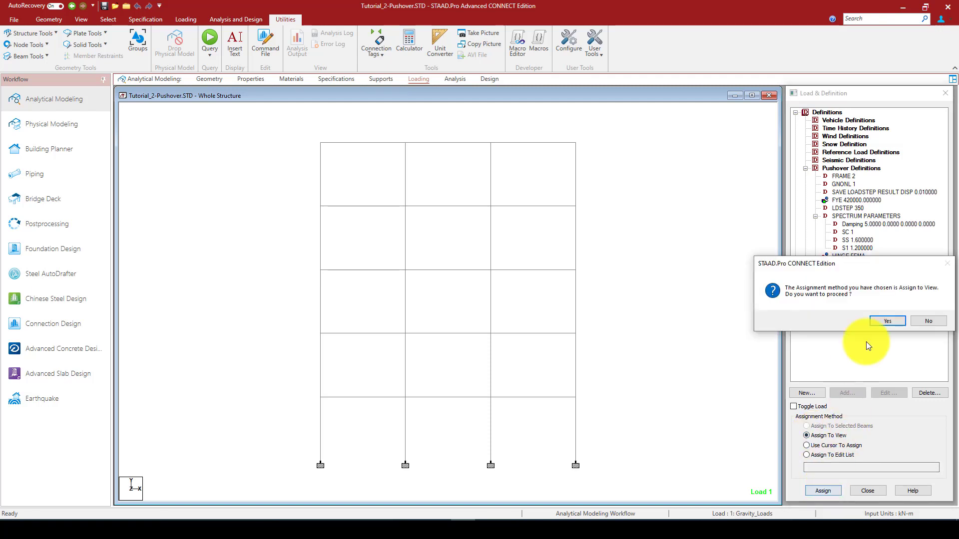
{"action": "left_click", "coordinate": [896, 320]}
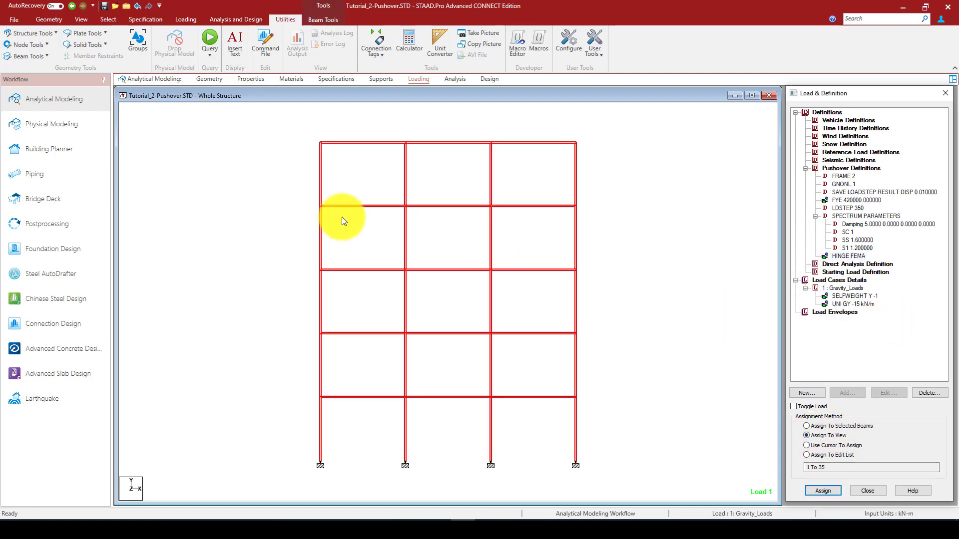
{"action": "left_click", "coordinate": [525, 231]}
{"action": "left_click", "coordinate": [834, 256]}
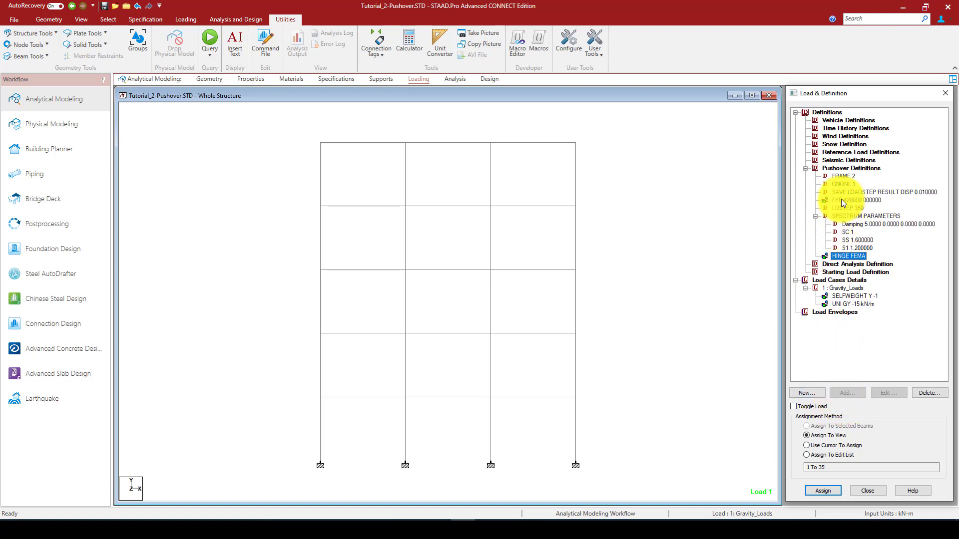
Start a pushover solution control definition that pushes up to a defined displacement at the control joint, with a joint displacement of 0.75 m
{"action": "left_click", "coordinate": [838, 169]}
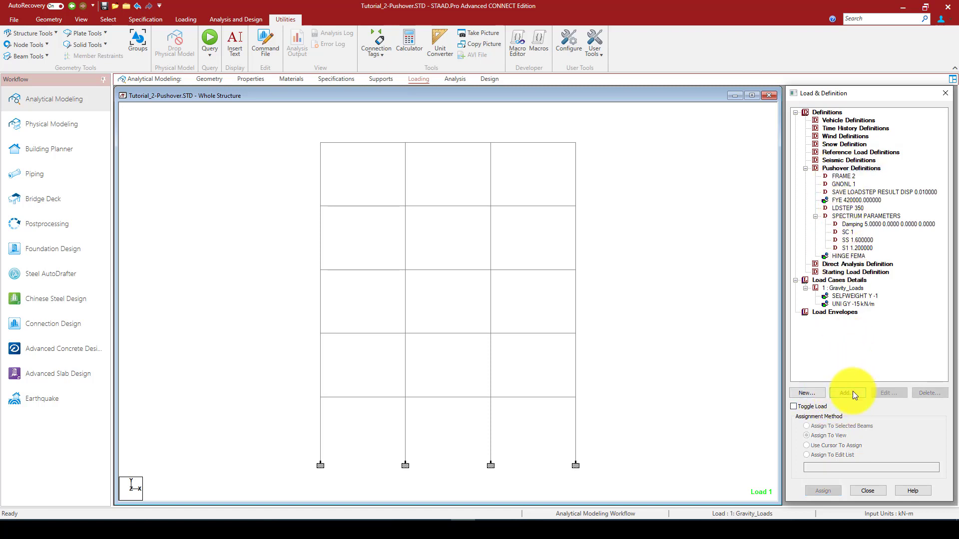
{"action": "left_click", "coordinate": [852, 391]}
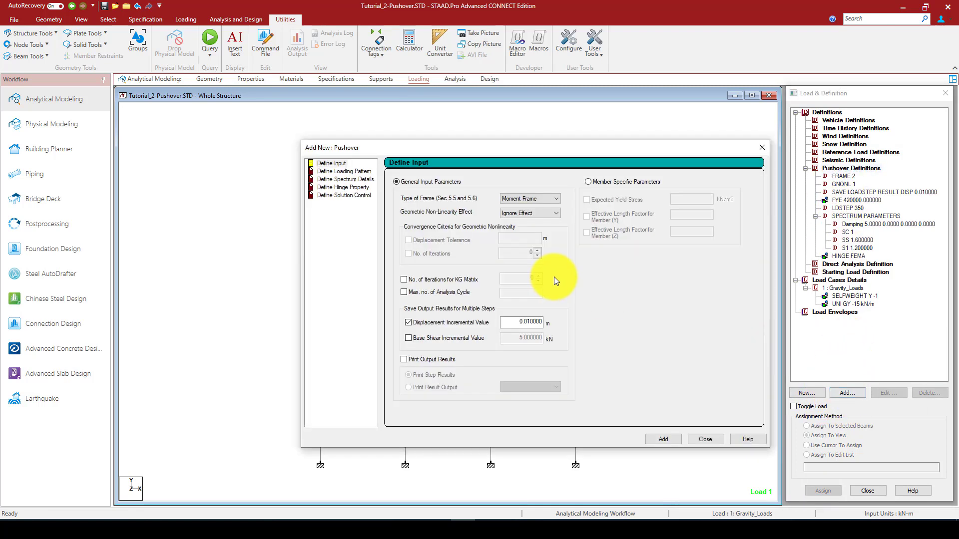
{"action": "left_click", "coordinate": [346, 195]}
{"action": "left_click_drag", "start_coordinate": [566, 151], "coordinate": [521, 128]}
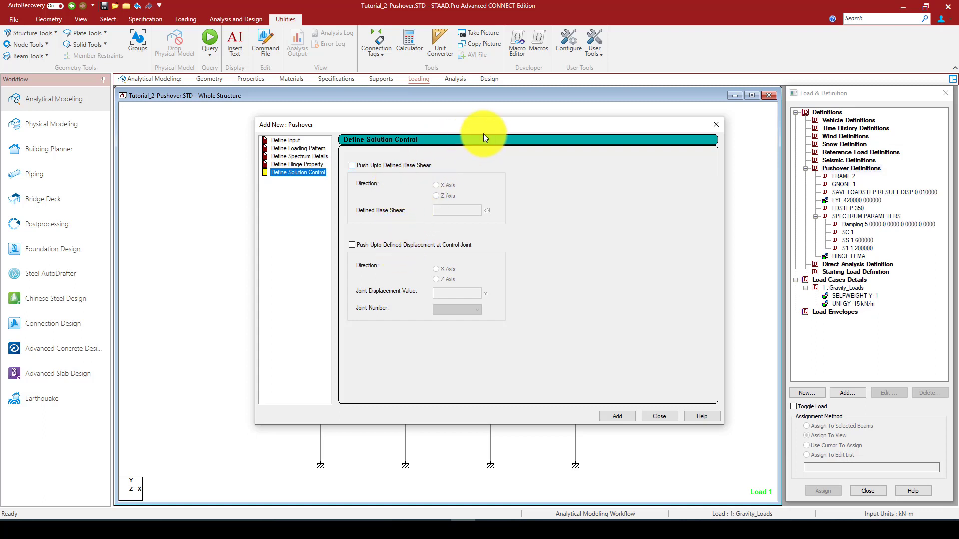
{"action": "left_click_drag", "start_coordinate": [418, 125], "coordinate": [333, 120]}
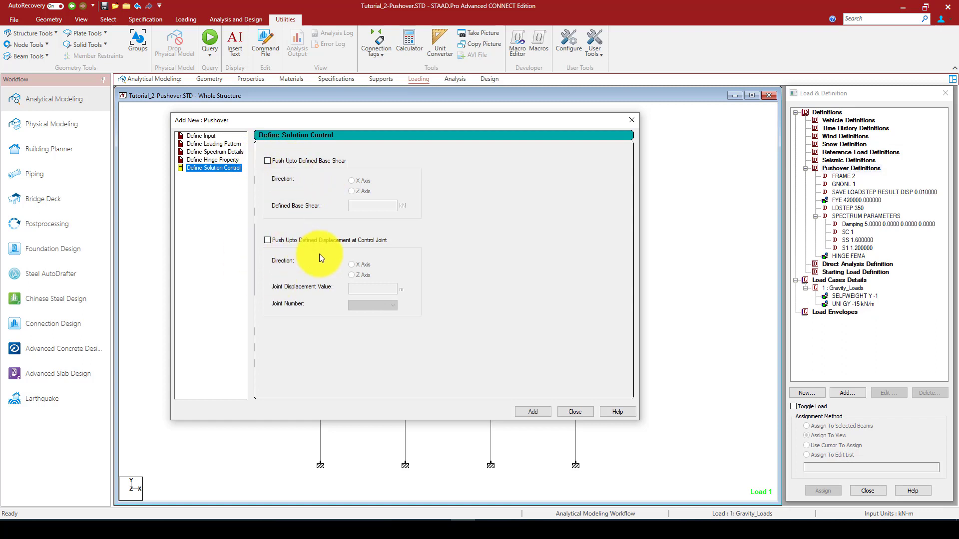
{"action": "left_click", "coordinate": [267, 240]}
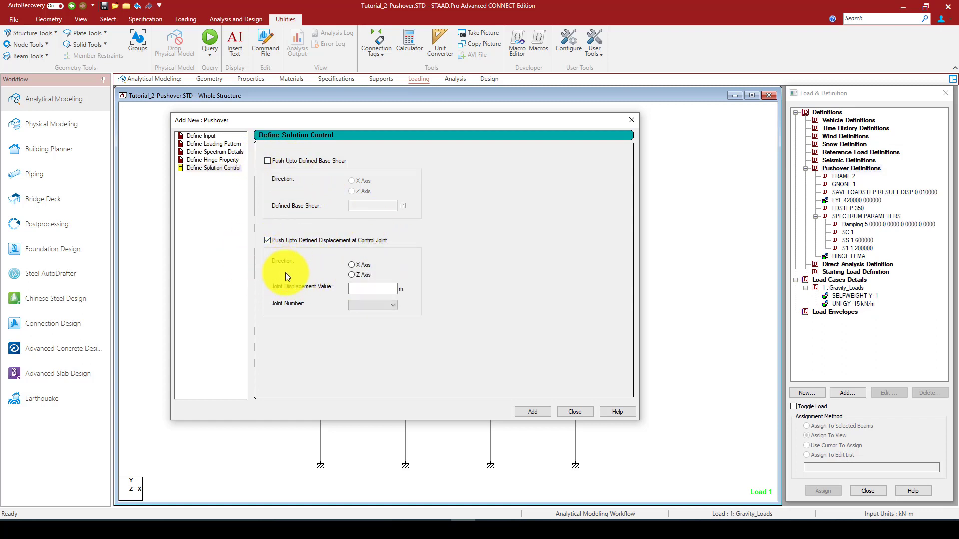
{"action": "left_click", "coordinate": [358, 289]}
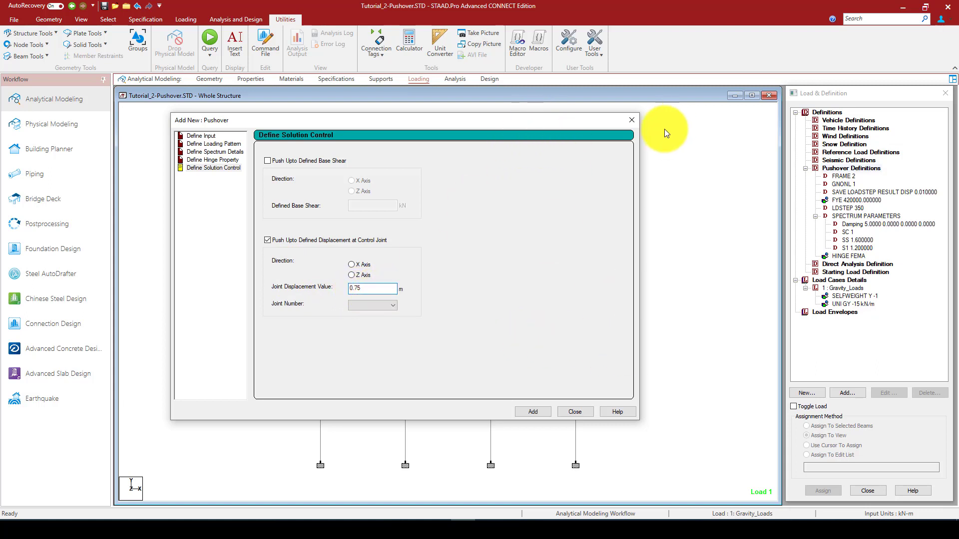
Choose joint 21 as the control joint, add the solution control to the pushover definitions and close the form
{"action": "left_click", "coordinate": [373, 305]}
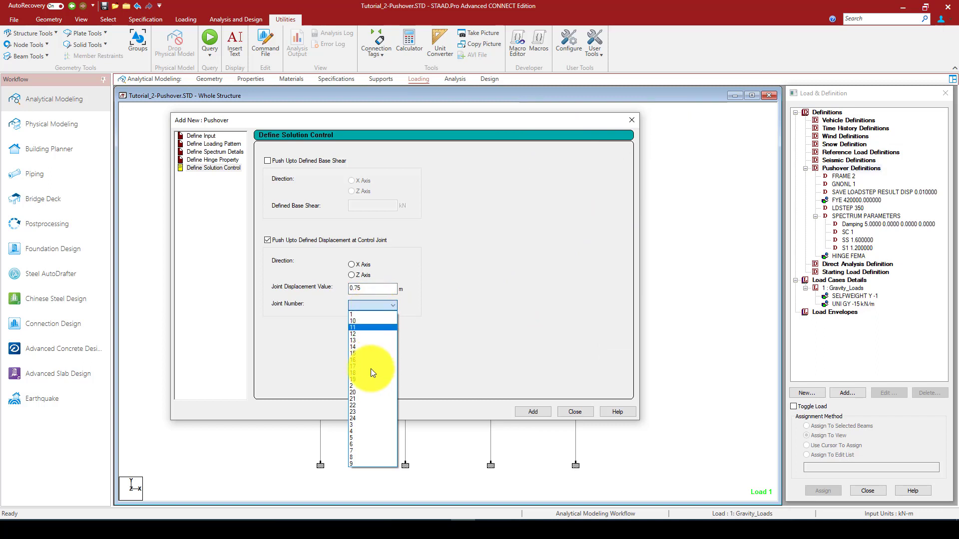
{"action": "left_click", "coordinate": [368, 398]}
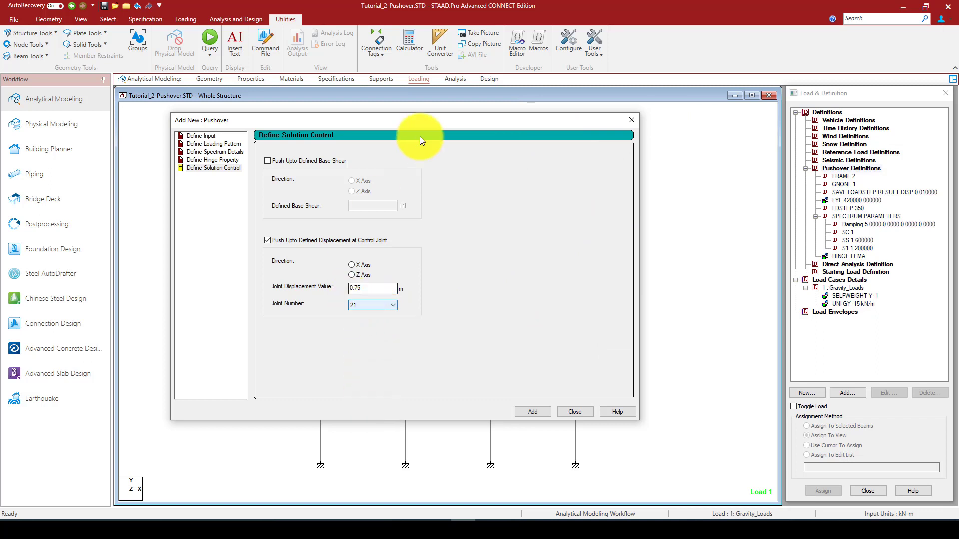
{"action": "left_click_drag", "start_coordinate": [390, 120], "coordinate": [377, 149]}
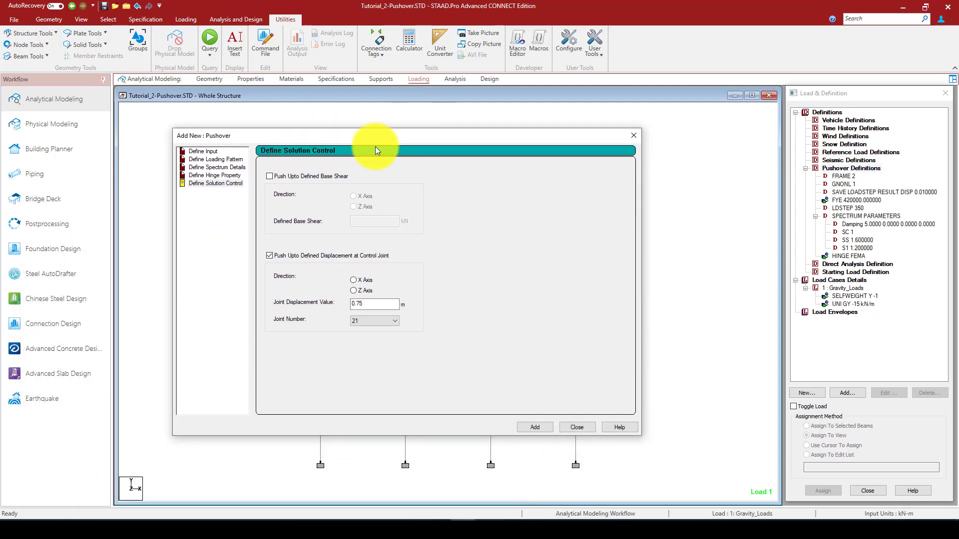
{"action": "left_click", "coordinate": [534, 427]}
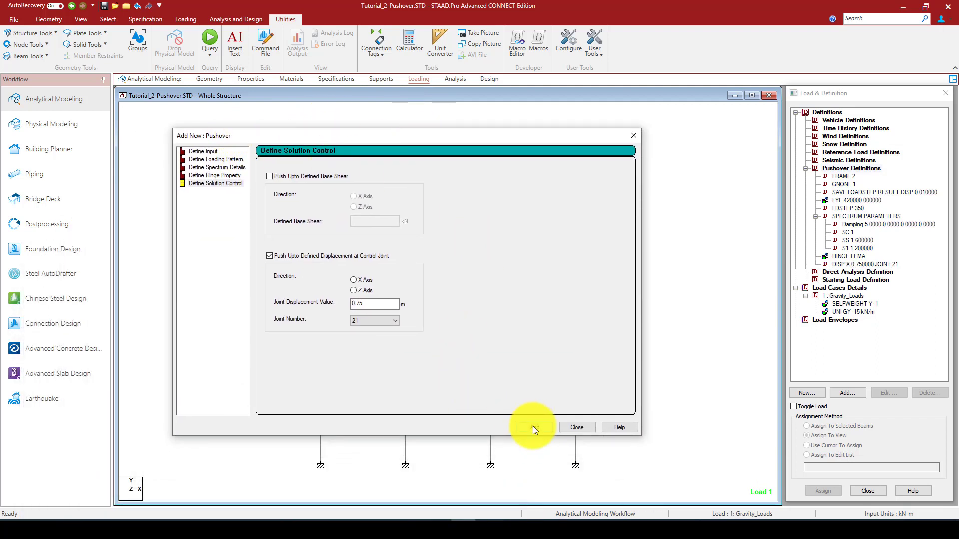
{"action": "left_click", "coordinate": [631, 137]}
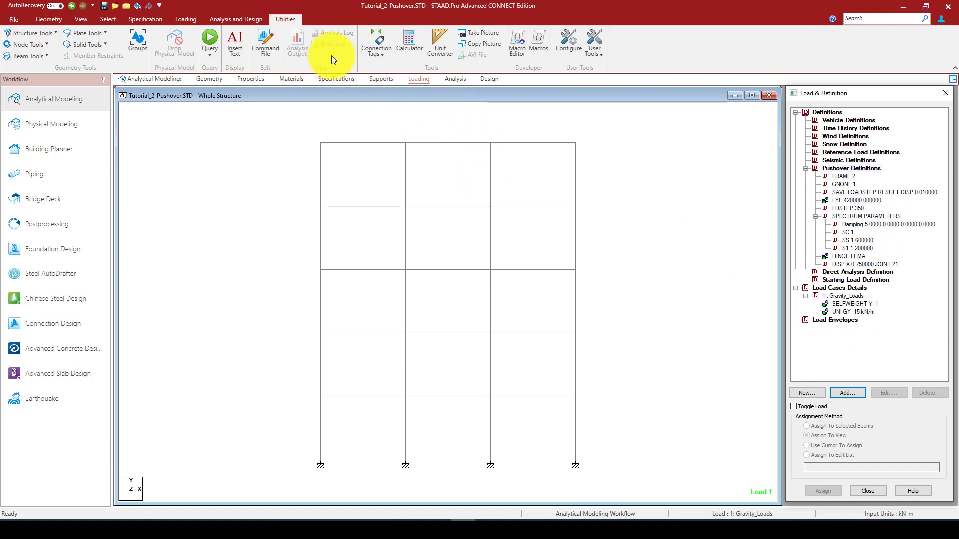
Add a Perform Pushover Analysis command to the model's analysis commands and close the form
{"action": "left_click", "coordinate": [235, 19]}
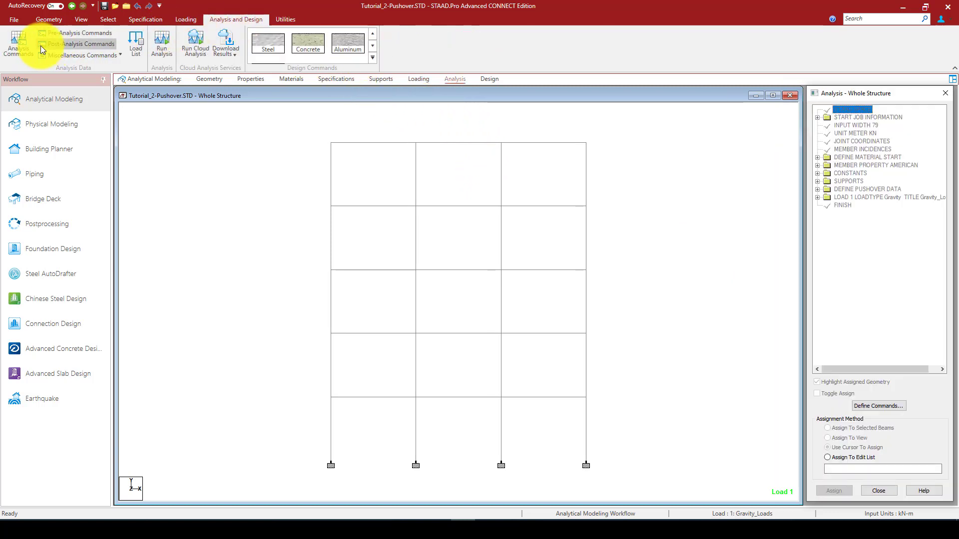
{"action": "left_click", "coordinate": [19, 45]}
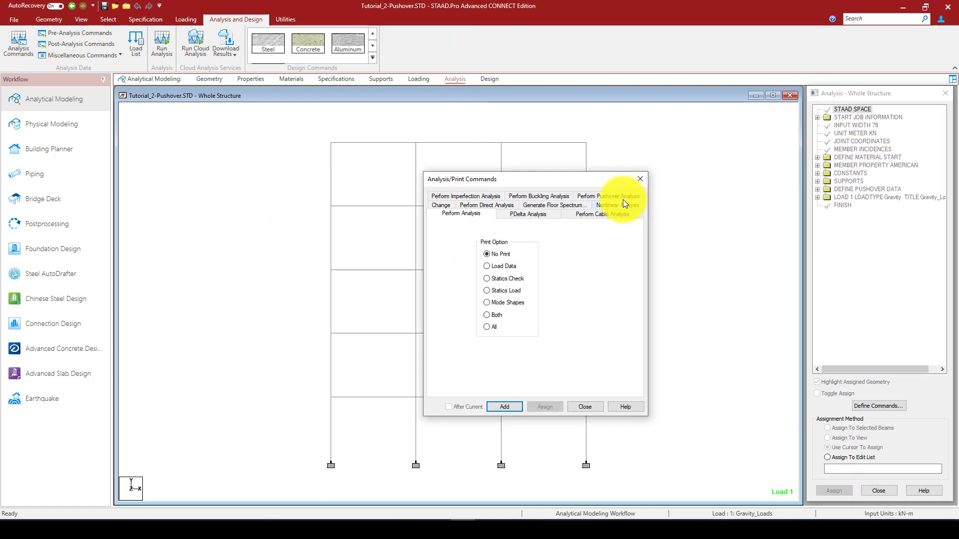
{"action": "left_click", "coordinate": [618, 196]}
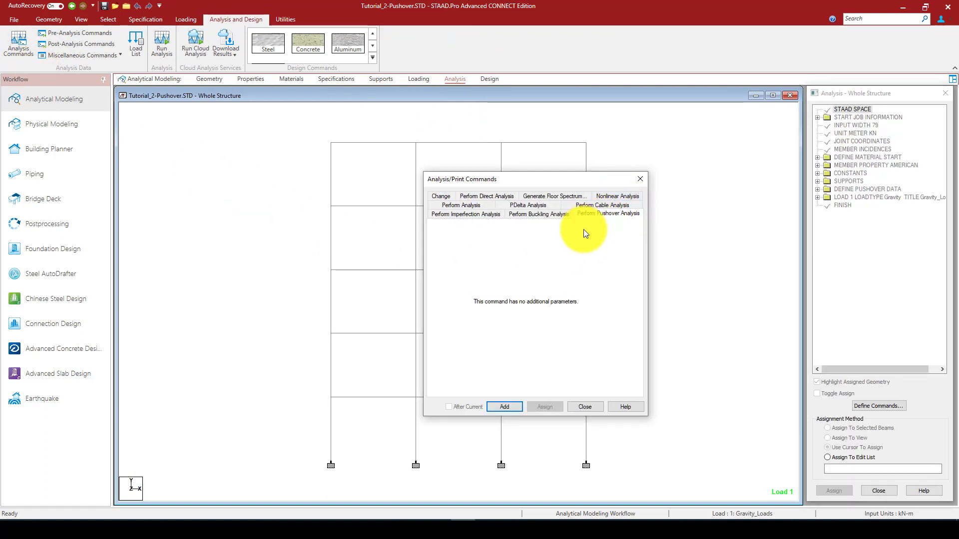
{"action": "left_click", "coordinate": [505, 406]}
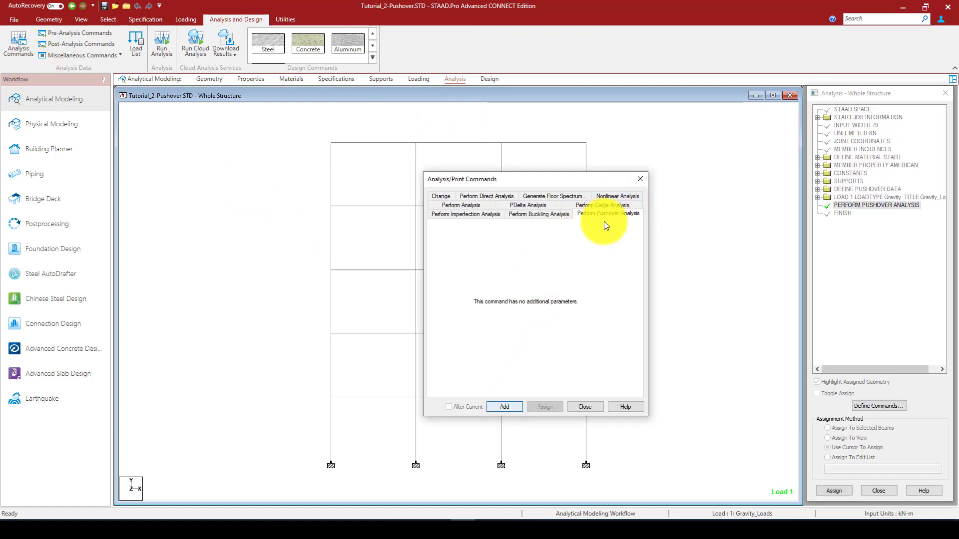
{"action": "left_click", "coordinate": [641, 176]}
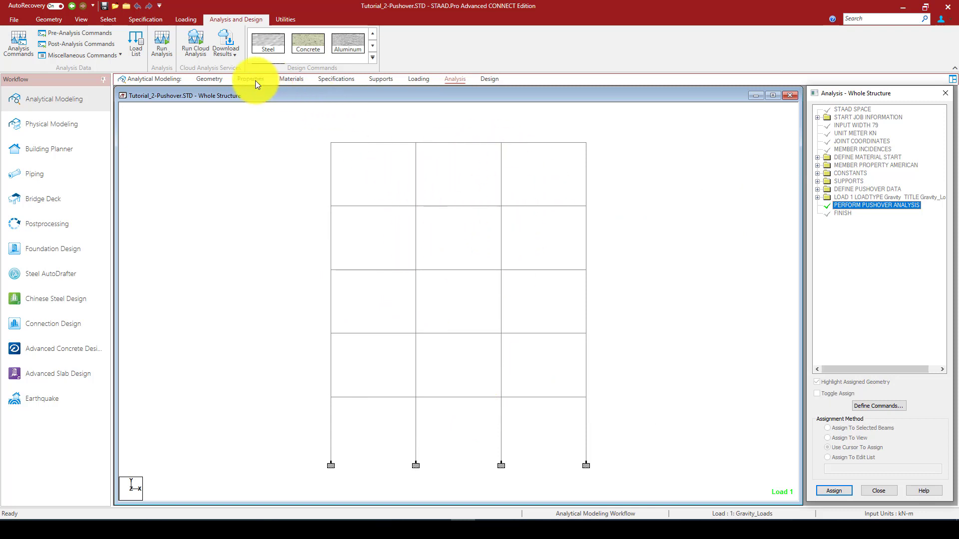
{"action": "left_click", "coordinate": [115, 54]}
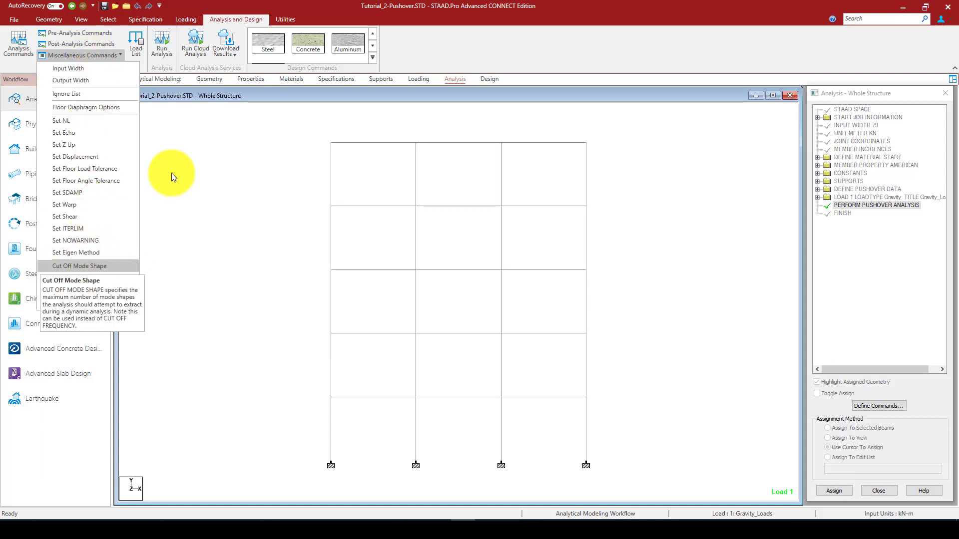
{"action": "left_click", "coordinate": [283, 92]}
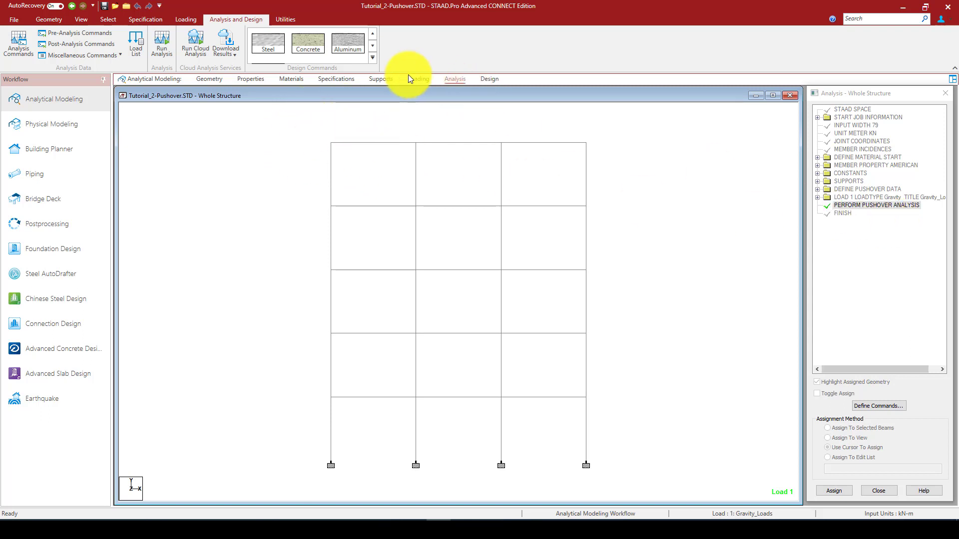
Run the pushover analysis and review the end of the analysis log
{"action": "left_click", "coordinate": [159, 44]}
{"action": "left_click", "coordinate": [471, 315]}
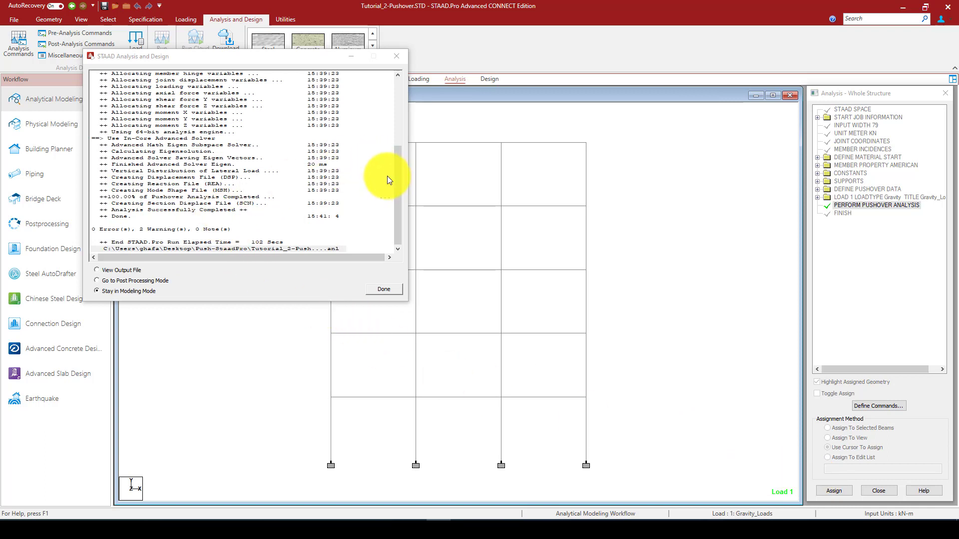
{"action": "left_click_drag", "start_coordinate": [397, 203], "coordinate": [396, 231]}
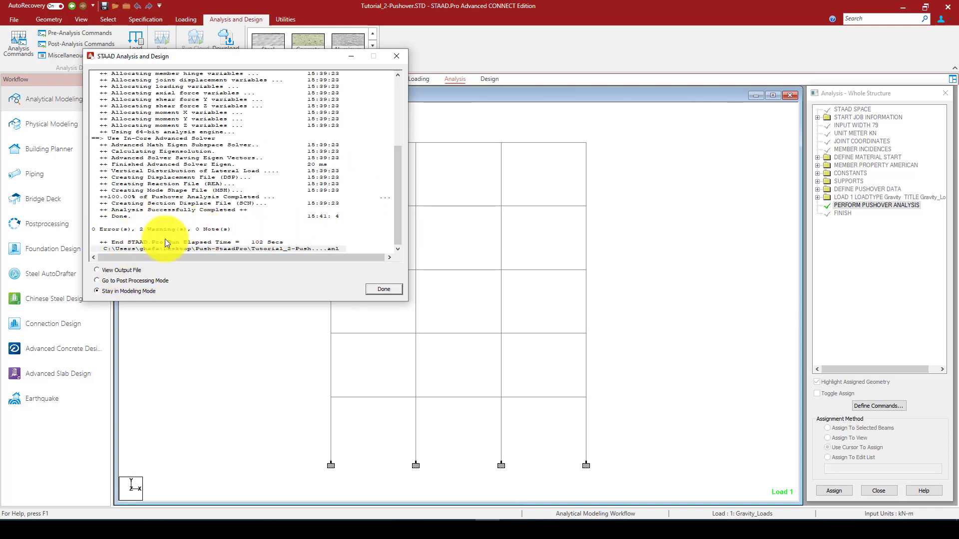
Finish the analysis run by going to post-processing mode, and accept the results setup with the Gravity_Loads case selected
{"action": "left_click", "coordinate": [124, 281]}
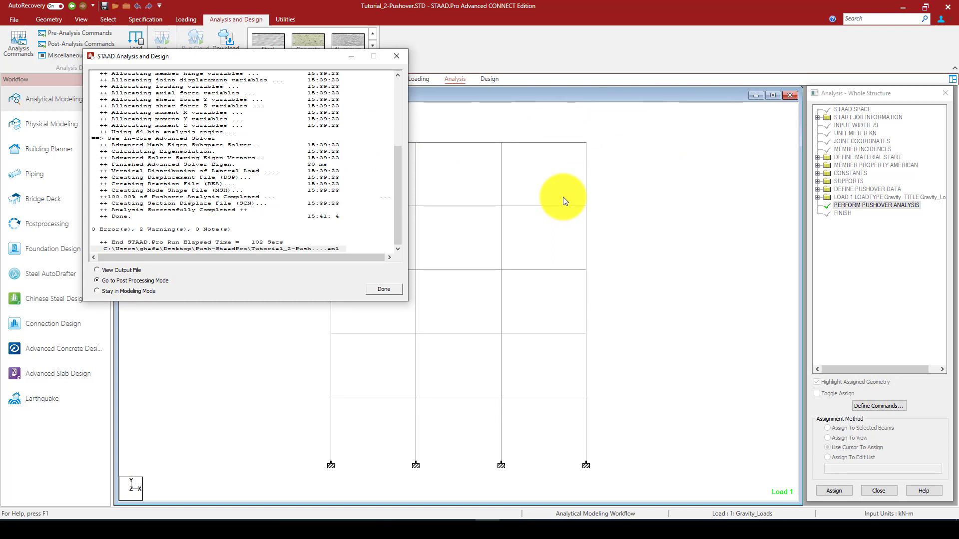
{"action": "left_click", "coordinate": [383, 290]}
{"action": "left_click", "coordinate": [507, 253]}
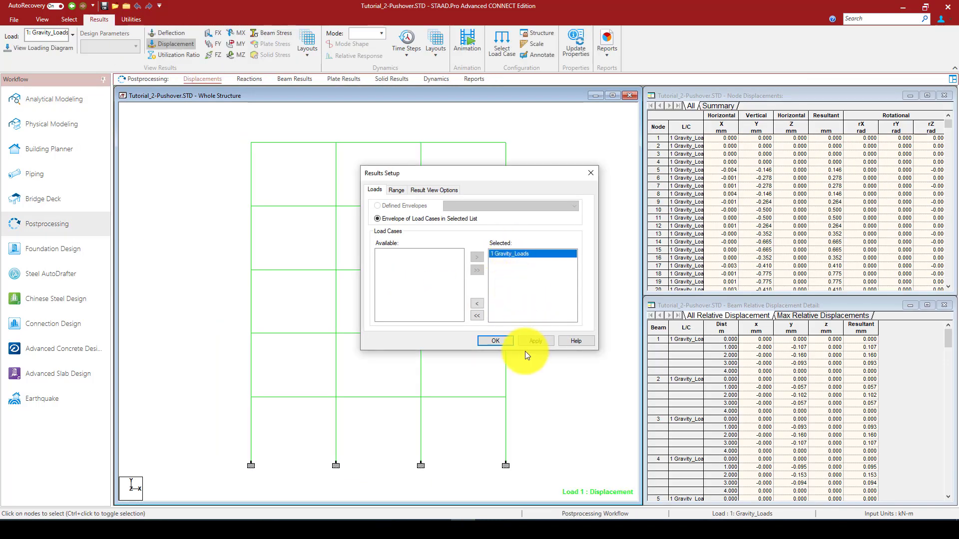
{"action": "left_click", "coordinate": [504, 340]}
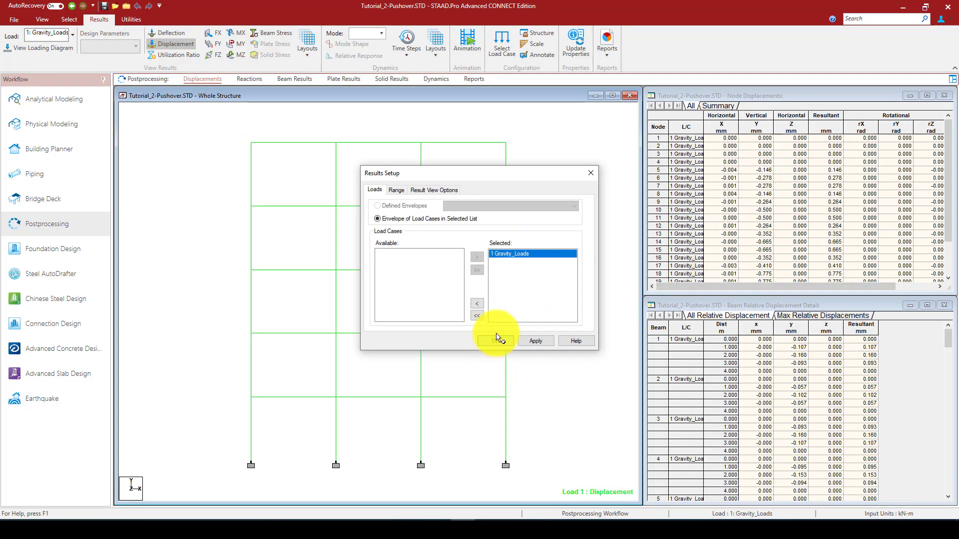
{"action": "left_click", "coordinate": [495, 339]}
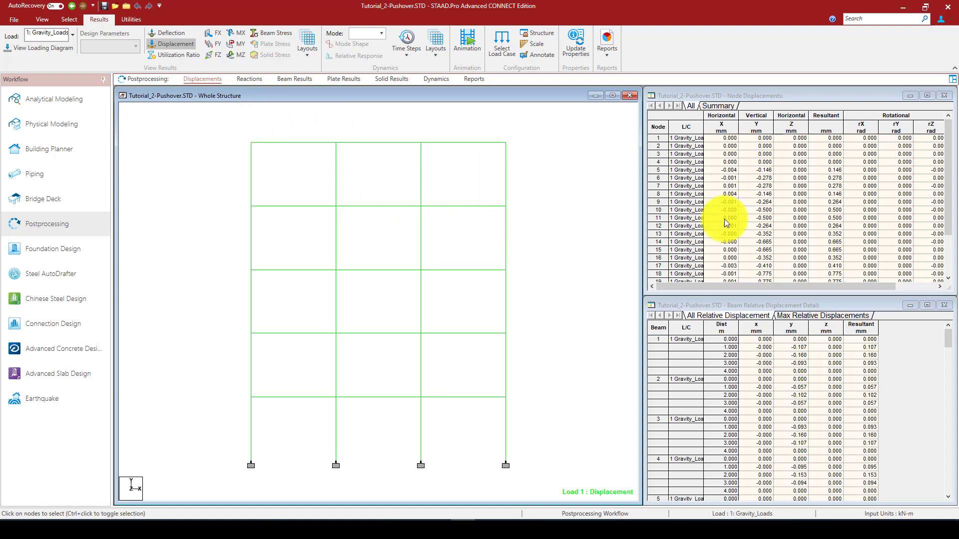
View the Shear Z and Bending Z diagrams on the frame under the gravity loads, and switch both off
{"action": "left_click", "coordinate": [218, 52]}
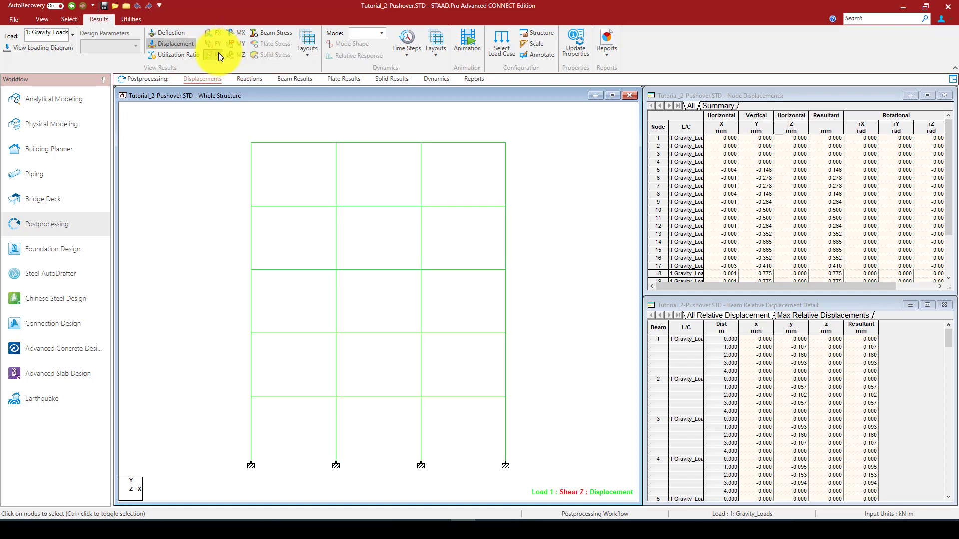
{"action": "left_click", "coordinate": [246, 51]}
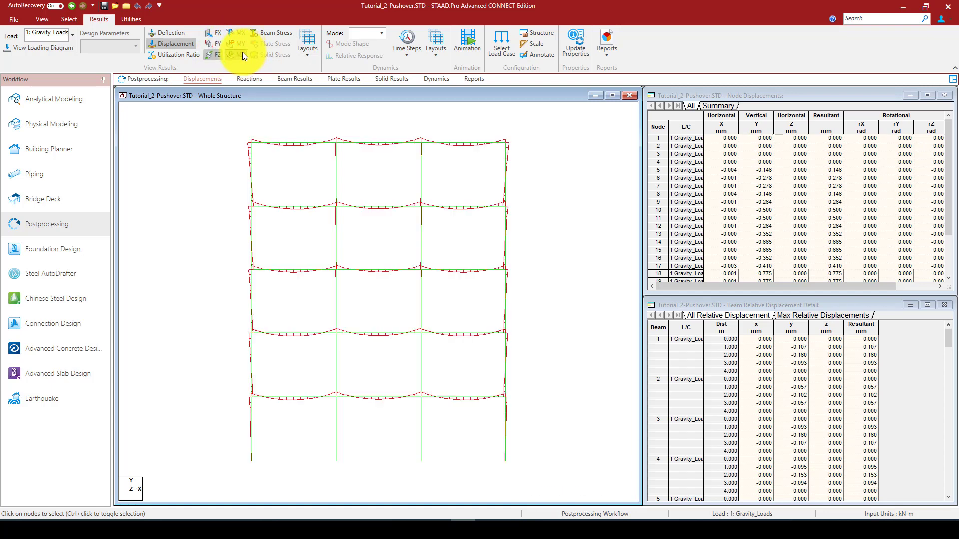
{"action": "left_click", "coordinate": [215, 53]}
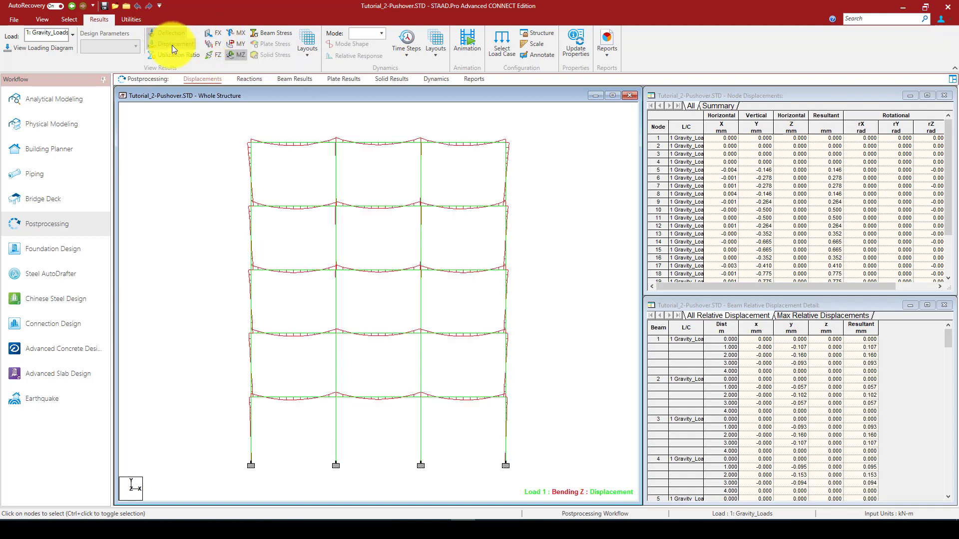
{"action": "left_click", "coordinate": [228, 54]}
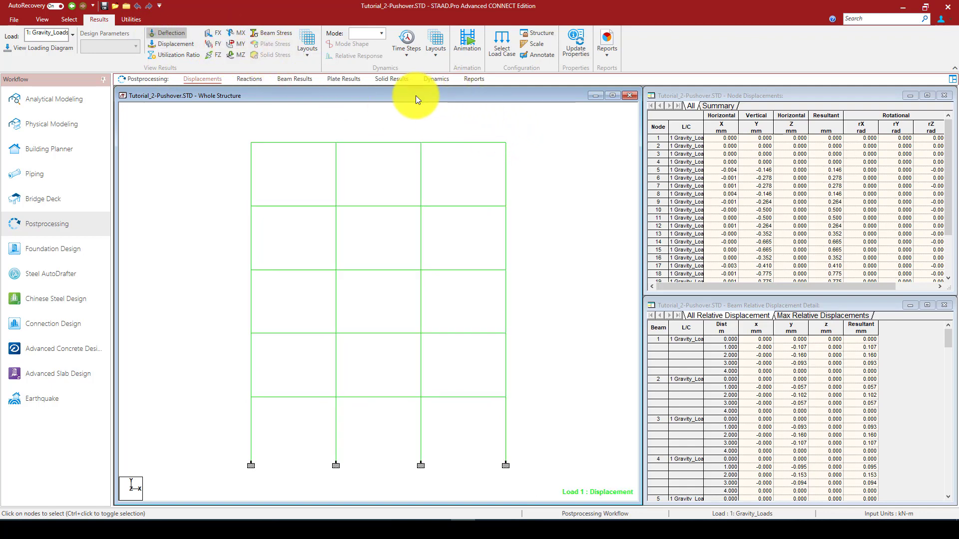
Show the pushover graphs layout and enlarge the capacity curve to fill the workspace
{"action": "left_click", "coordinate": [438, 56]}
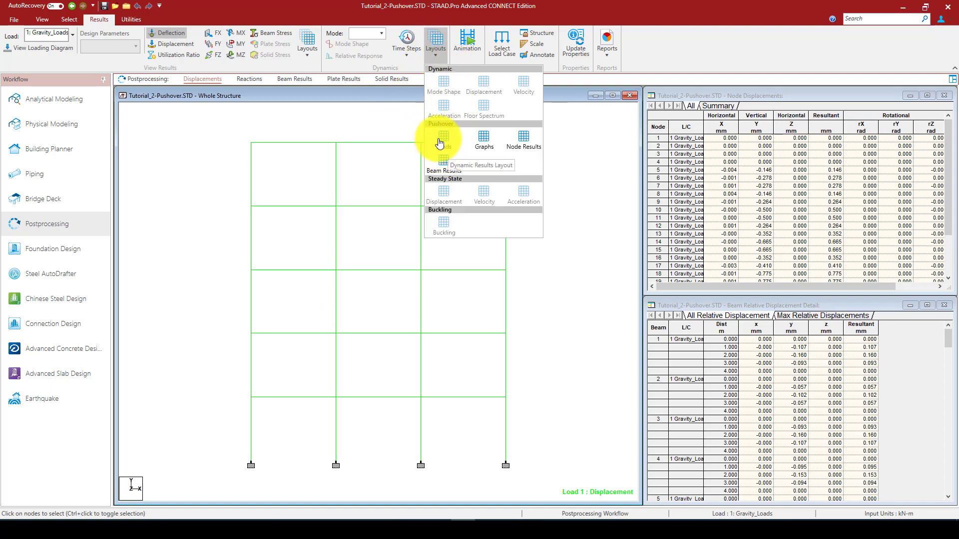
{"action": "left_click", "coordinate": [484, 138]}
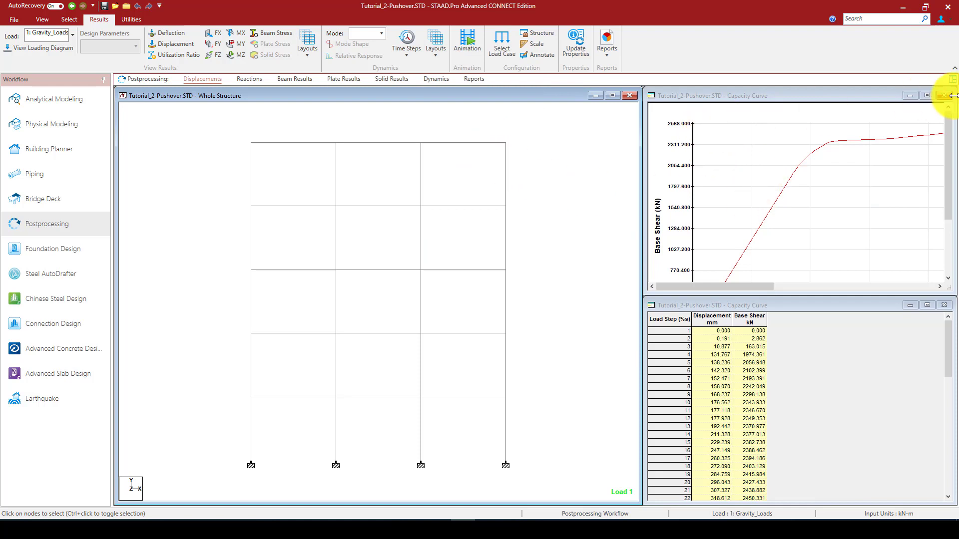
{"action": "left_click", "coordinate": [927, 96]}
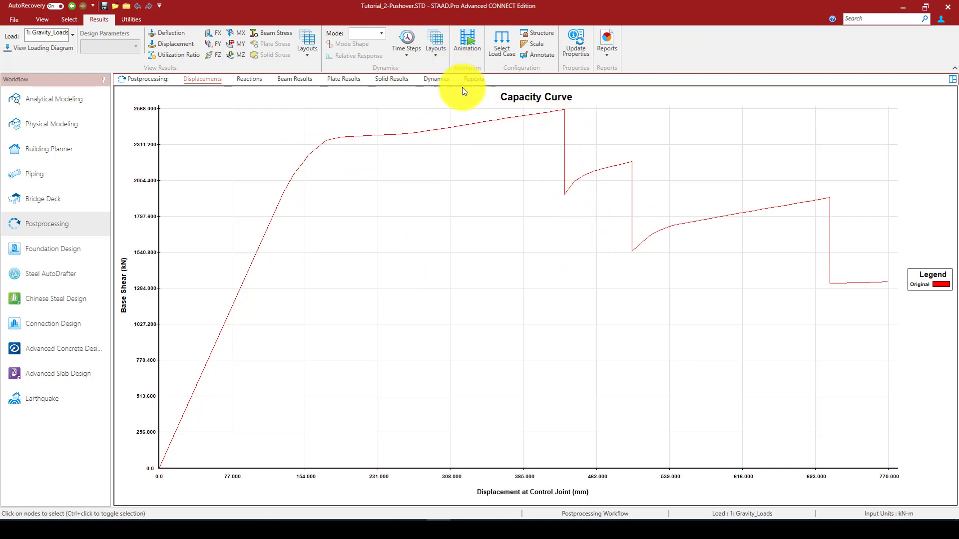
Show the pushover loads layout and look through the nodal load values for load step 1
{"action": "left_click", "coordinate": [433, 53]}
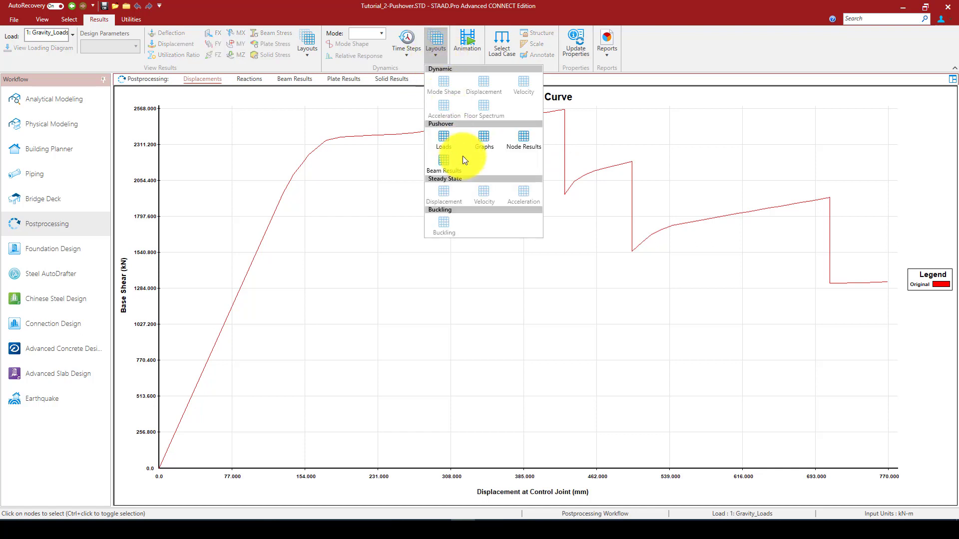
{"action": "left_click", "coordinate": [446, 138]}
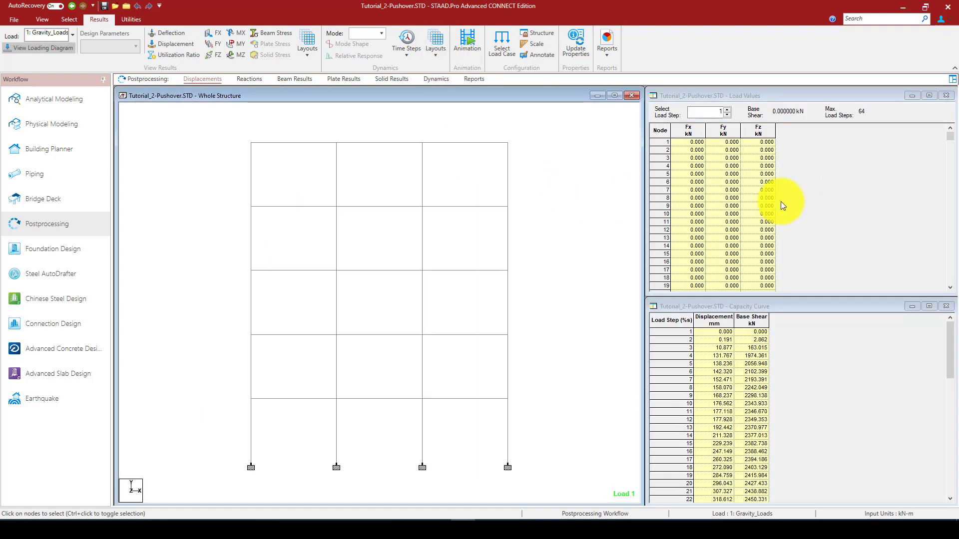
{"action": "scroll", "coordinate": [772, 200], "scroll_direction": "down", "scroll_amount": 2}
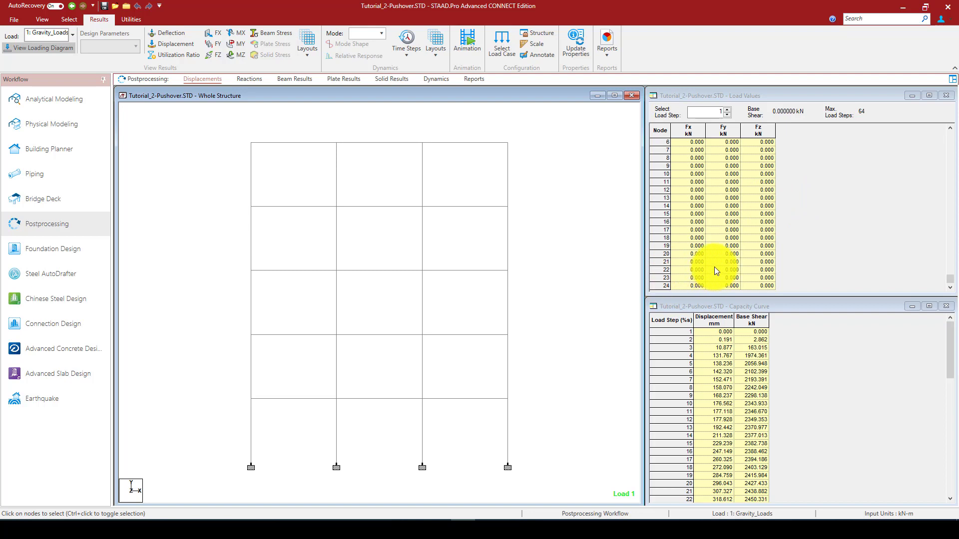
{"action": "scroll", "coordinate": [689, 200], "scroll_direction": "up", "scroll_amount": 1}
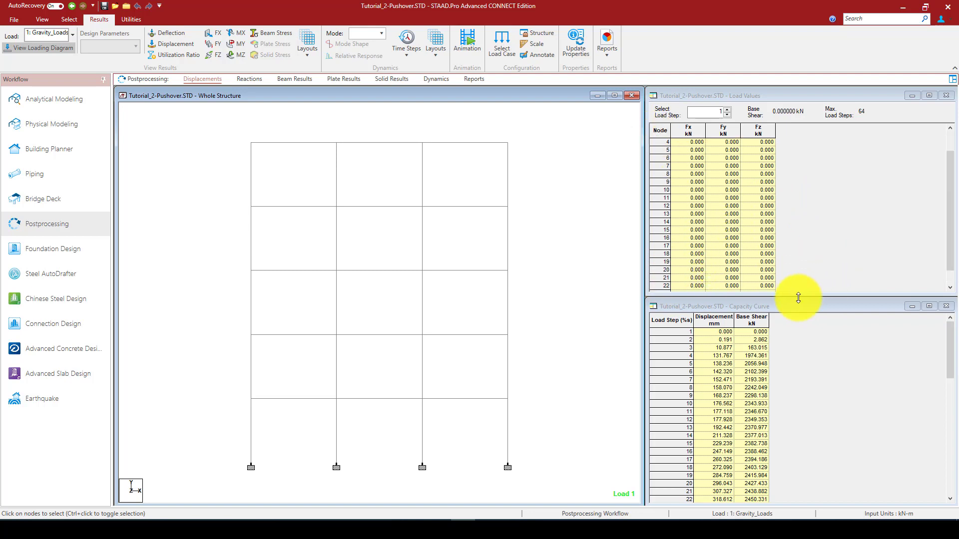
Look through the capacity curve table down to load step 64 and highlight that row
{"action": "left_click_drag", "start_coordinate": [949, 344], "coordinate": [949, 459]}
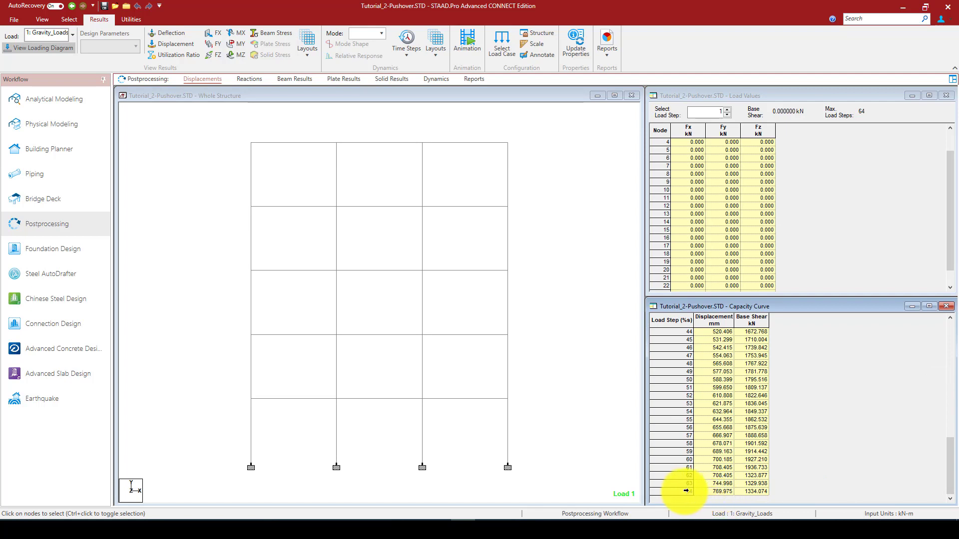
{"action": "left_click", "coordinate": [683, 491]}
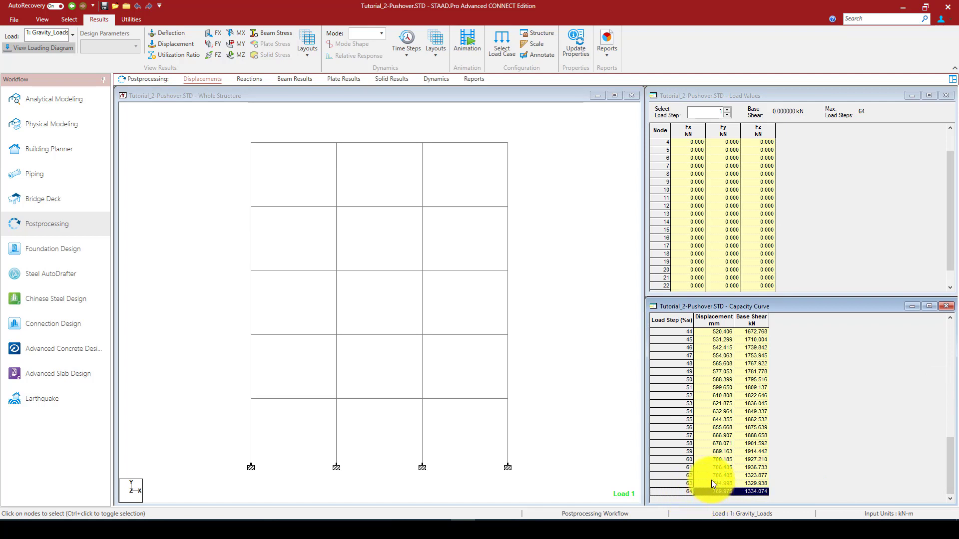
{"action": "scroll", "coordinate": [711, 481], "scroll_direction": "up", "scroll_amount": 11}
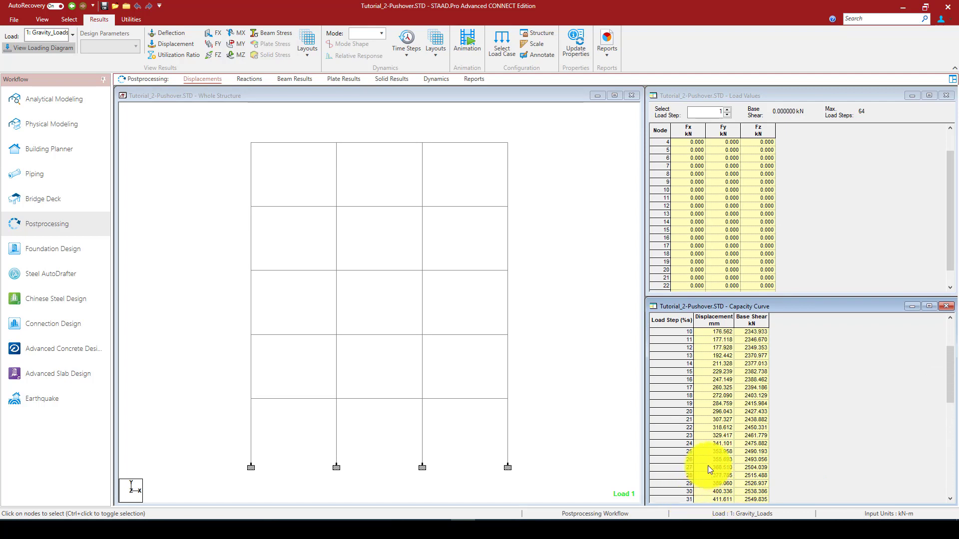
{"action": "scroll", "coordinate": [710, 464], "scroll_direction": "down", "scroll_amount": 4}
{"action": "left_click_drag", "start_coordinate": [950, 395], "coordinate": [957, 518]}
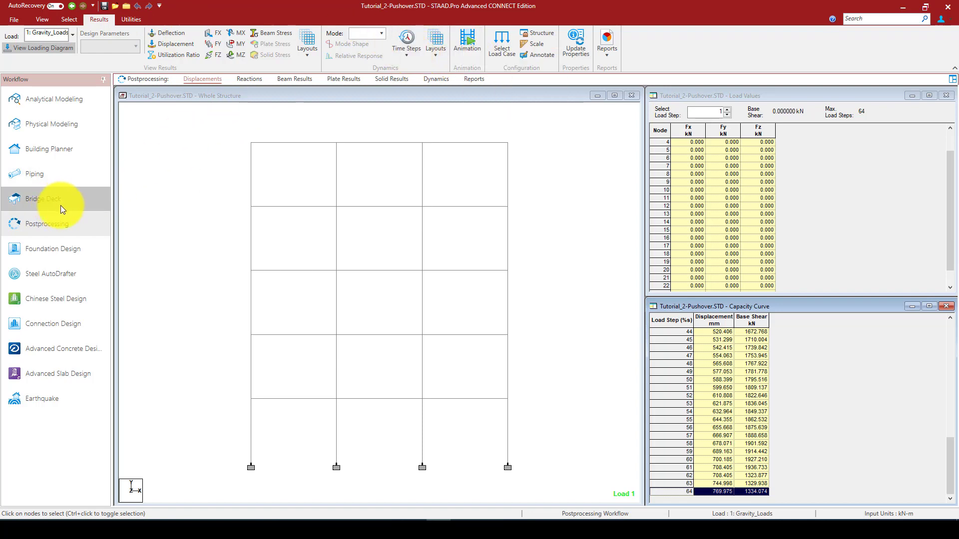
Show the regular beam results and check which load cases are available for them
{"action": "left_click", "coordinate": [300, 80]}
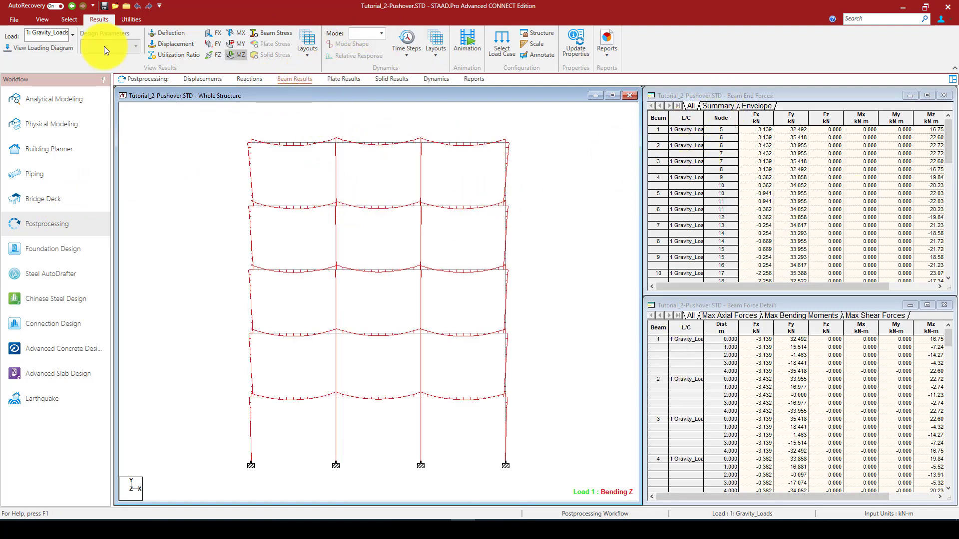
{"action": "left_click", "coordinate": [73, 38]}
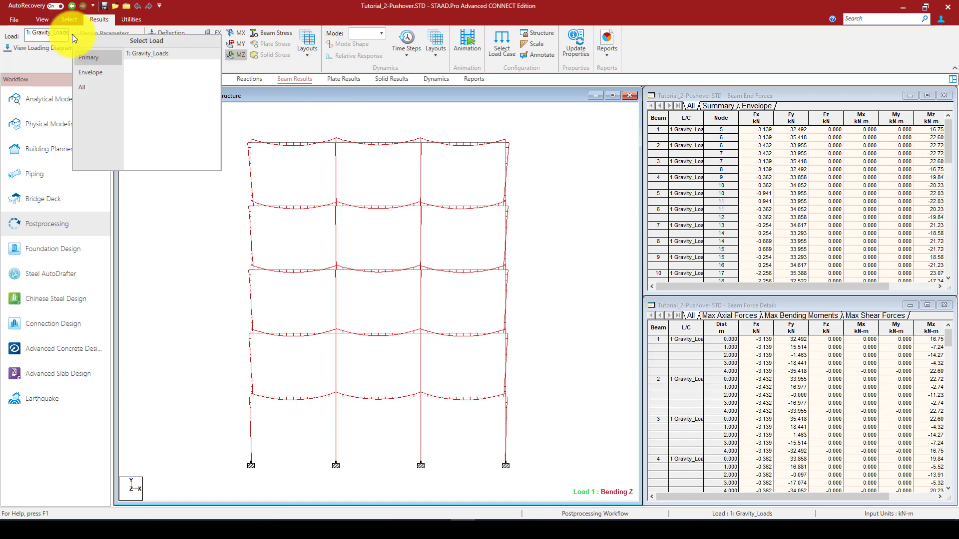
{"action": "left_click", "coordinate": [218, 15]}
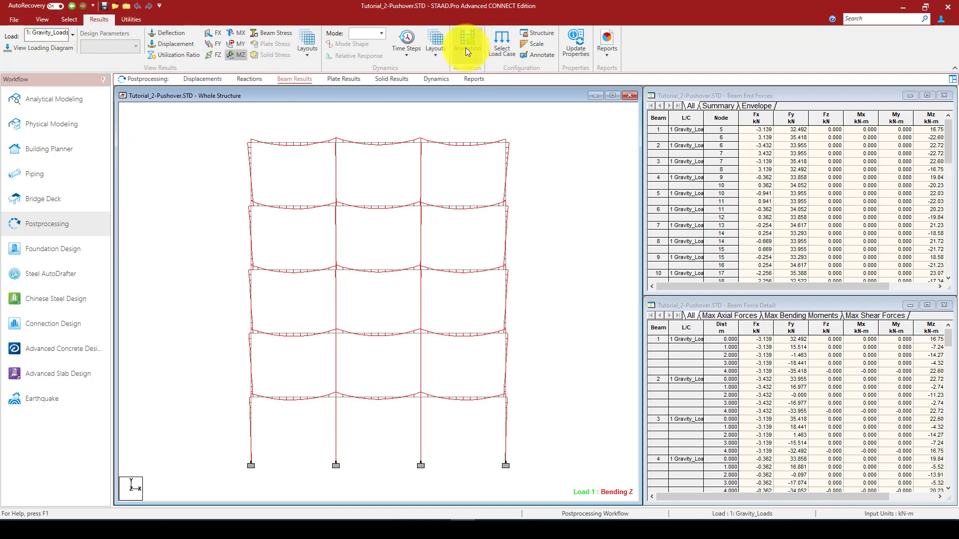
Show the pushover node results layout and locate nodes 4 and 15 on the frame from the displacement table
{"action": "left_click", "coordinate": [439, 52]}
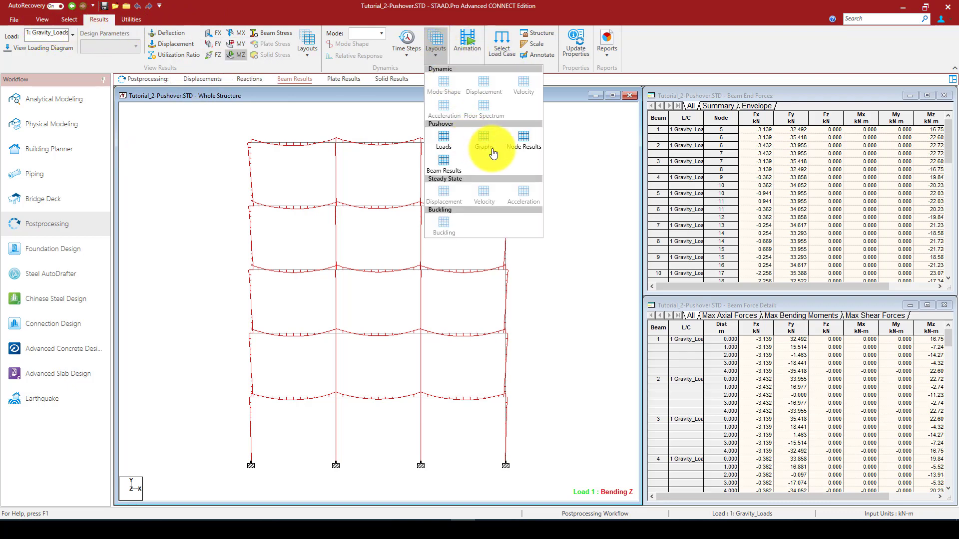
{"action": "left_click", "coordinate": [527, 143]}
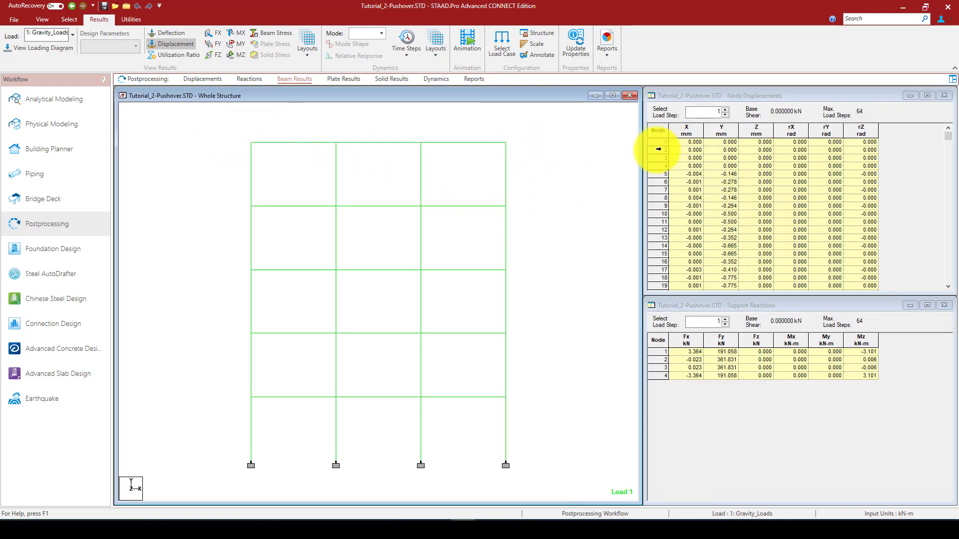
{"action": "left_click", "coordinate": [658, 142]}
{"action": "left_click", "coordinate": [658, 165]}
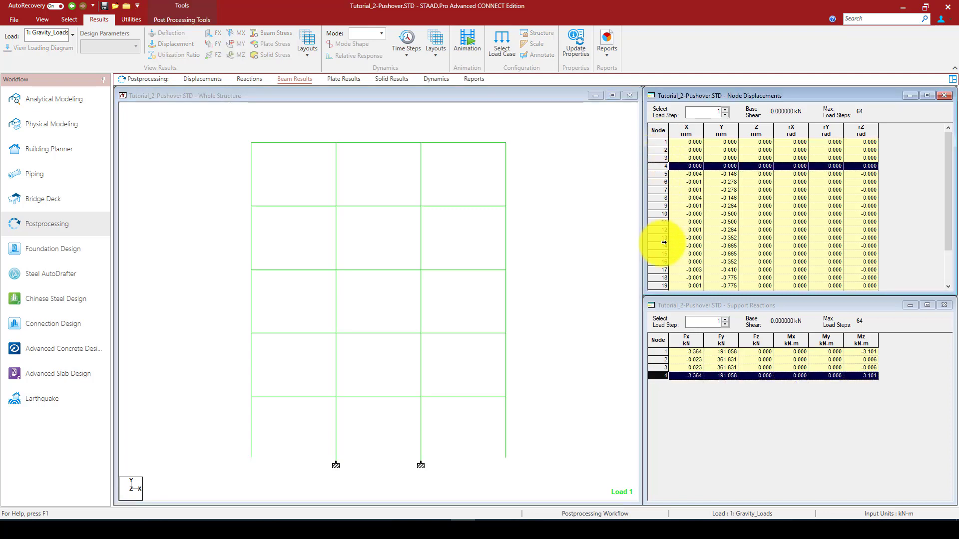
{"action": "scroll", "coordinate": [652, 242], "scroll_direction": "down", "scroll_amount": 2}
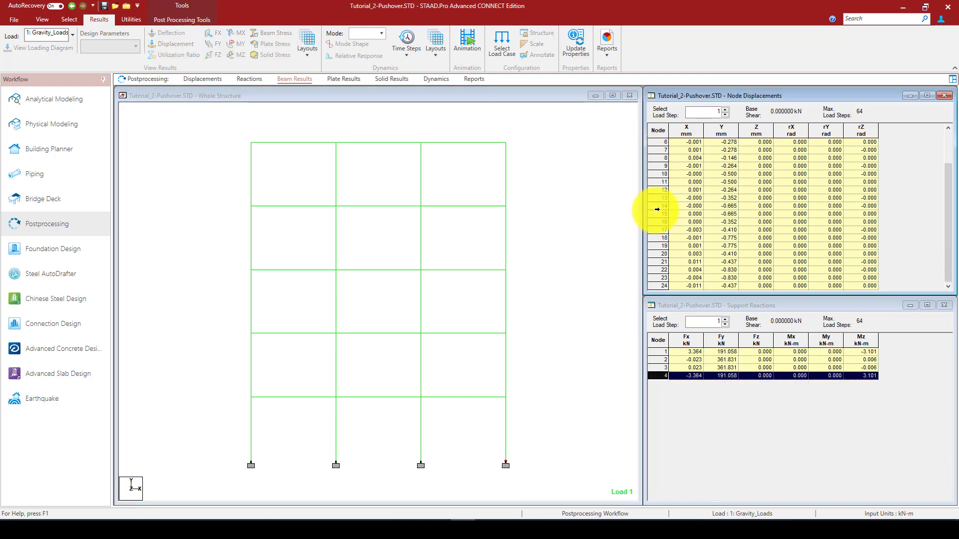
{"action": "left_click", "coordinate": [658, 213]}
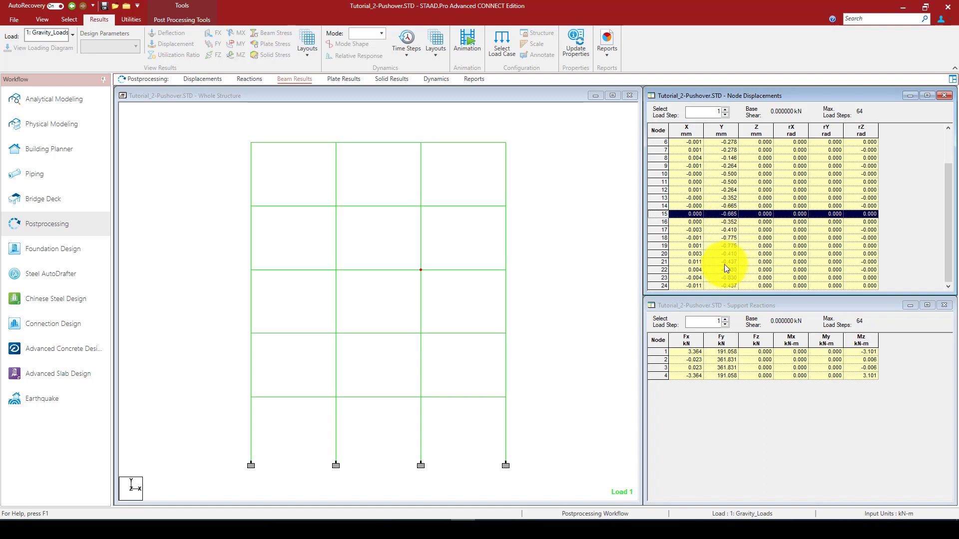
Read through the node displacements table for load step 1 down to node 24
{"action": "scroll", "coordinate": [724, 262], "scroll_direction": "up", "scroll_amount": 2}
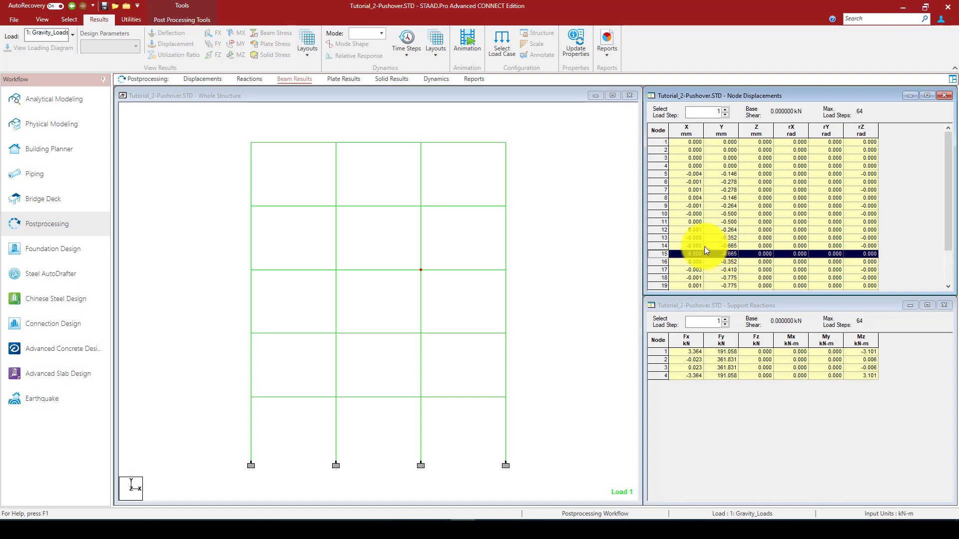
{"action": "scroll", "coordinate": [678, 249], "scroll_direction": "down", "scroll_amount": 2}
{"action": "left_click", "coordinate": [688, 244]}
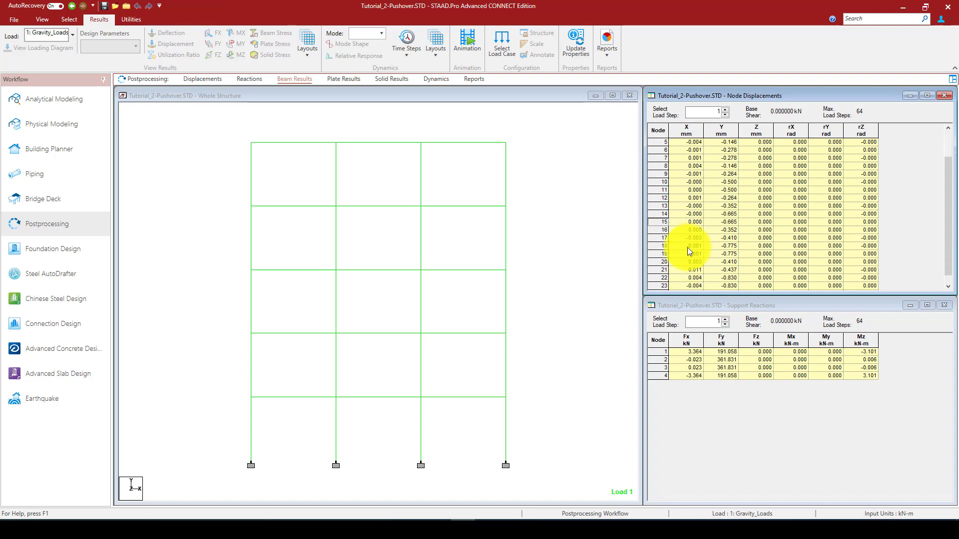
{"action": "scroll", "coordinate": [696, 252], "scroll_direction": "down", "scroll_amount": 1}
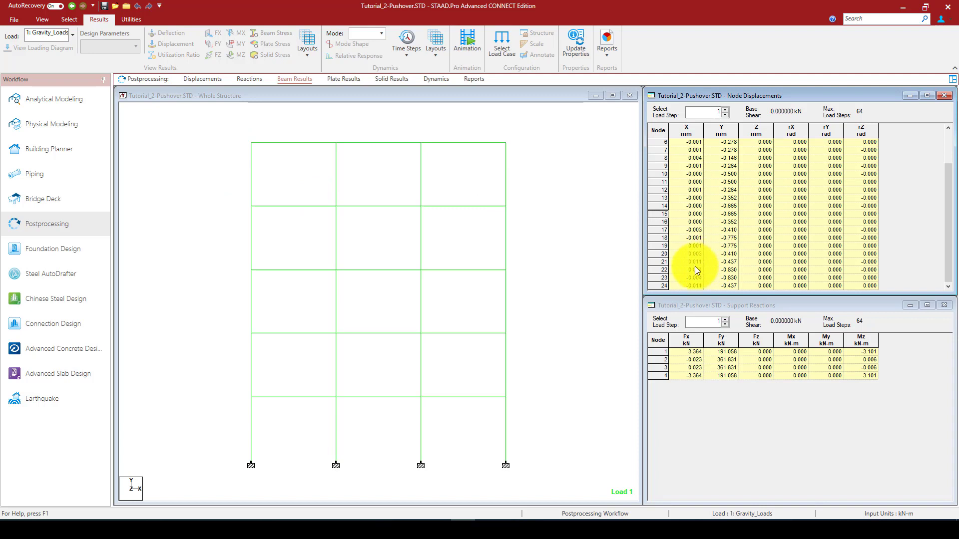
{"action": "scroll", "coordinate": [660, 202], "scroll_direction": "up", "scroll_amount": 4}
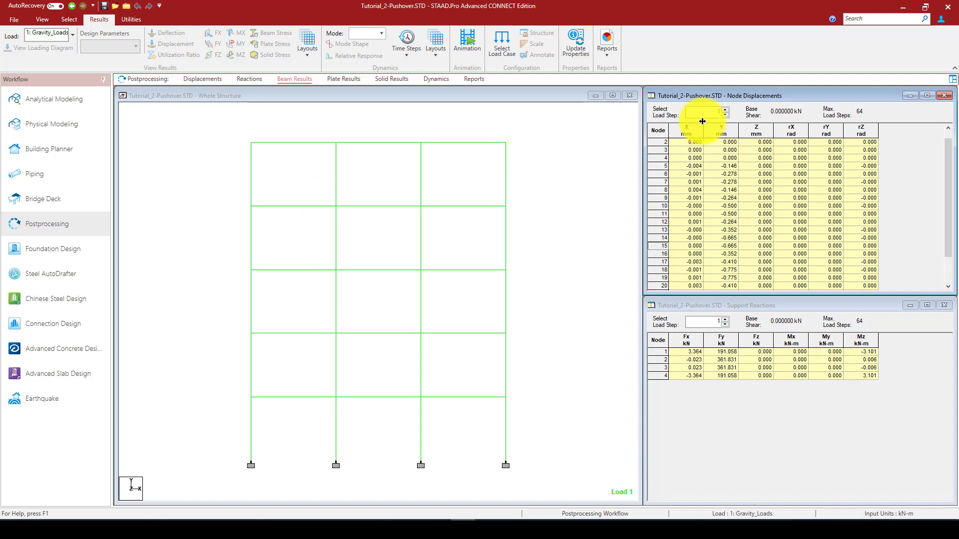
Show the node results for load step 2 and then 5, and highlight node 20 on the frame
{"action": "left_click", "coordinate": [725, 110]}
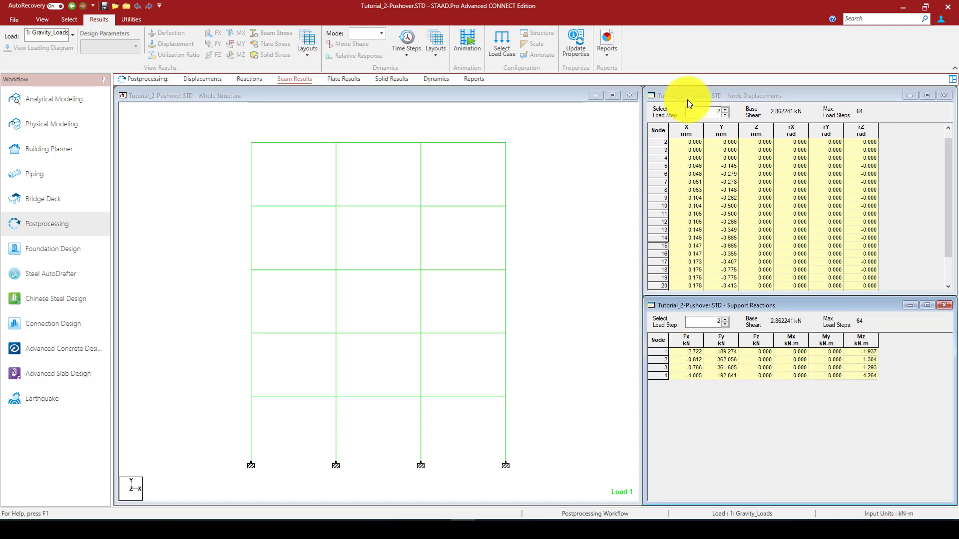
{"action": "left_click", "coordinate": [715, 112]}
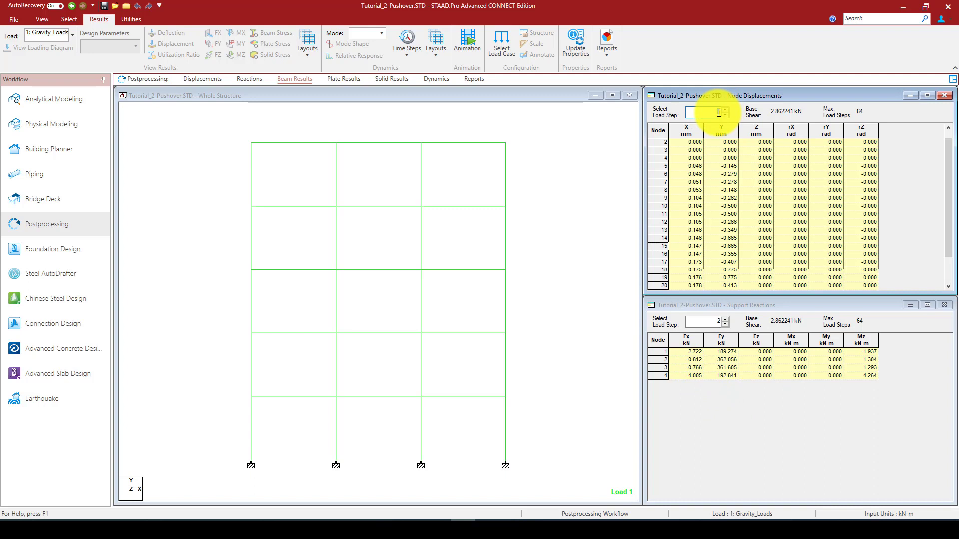
{"action": "type", "text": "5"}
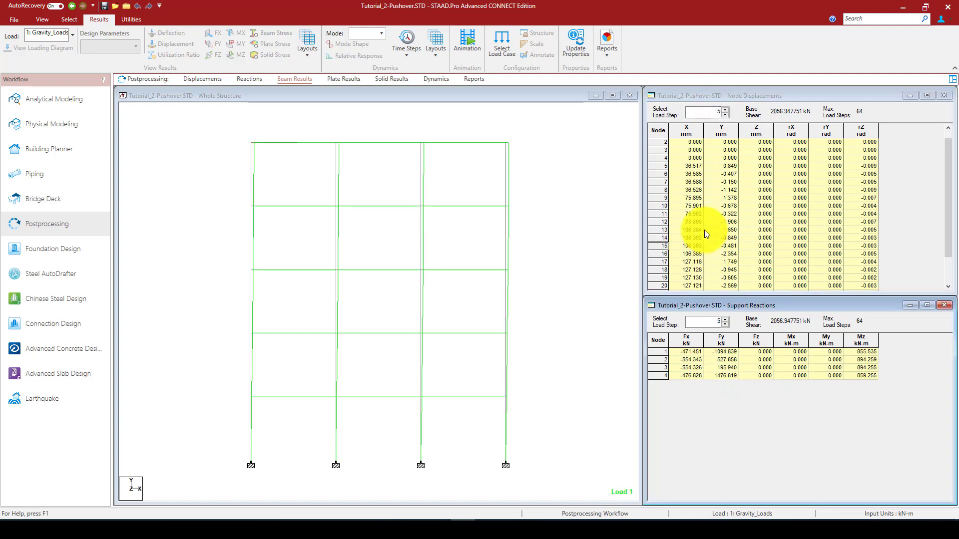
{"action": "left_click", "coordinate": [694, 285]}
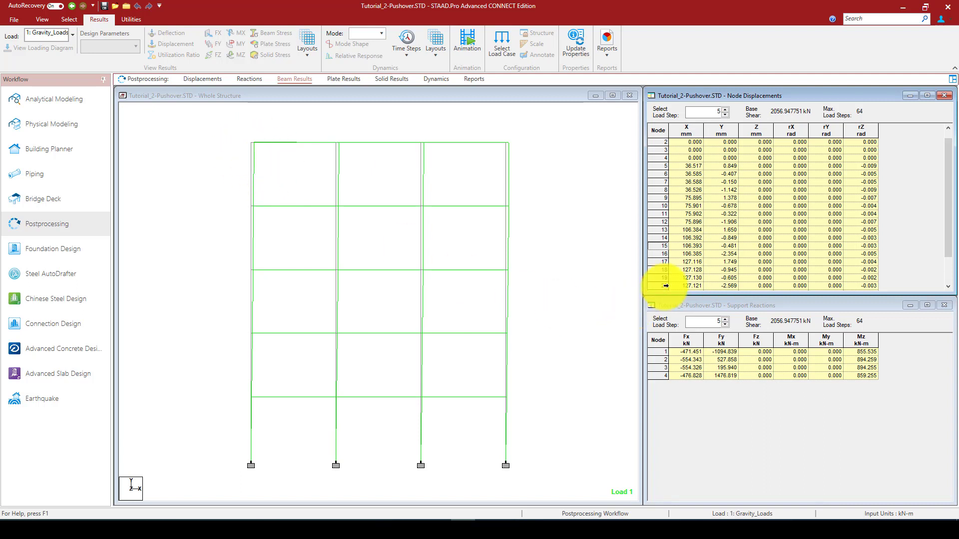
{"action": "left_click", "coordinate": [669, 285]}
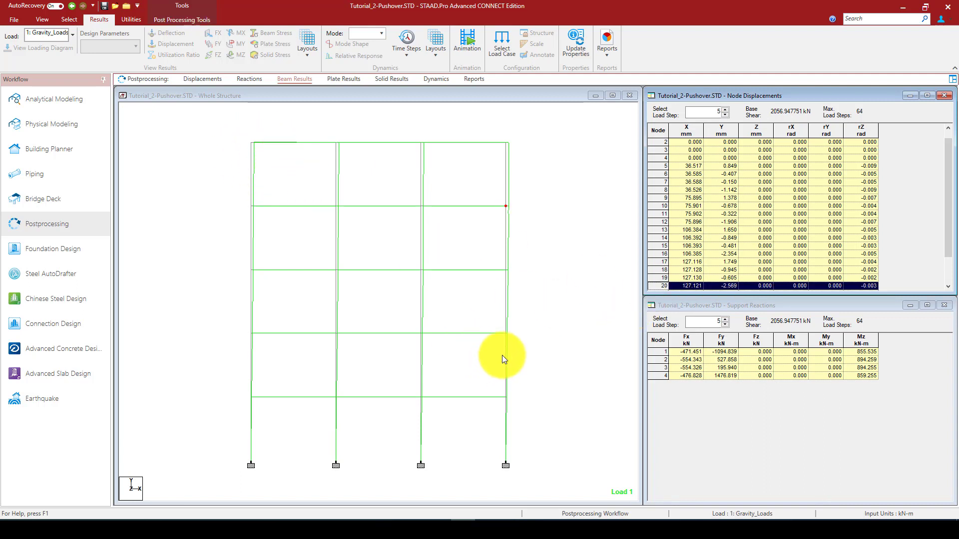
Open the 3D rendered view of the frame and close it again
{"action": "right_click", "coordinate": [489, 116]}
{"action": "left_click", "coordinate": [539, 332]}
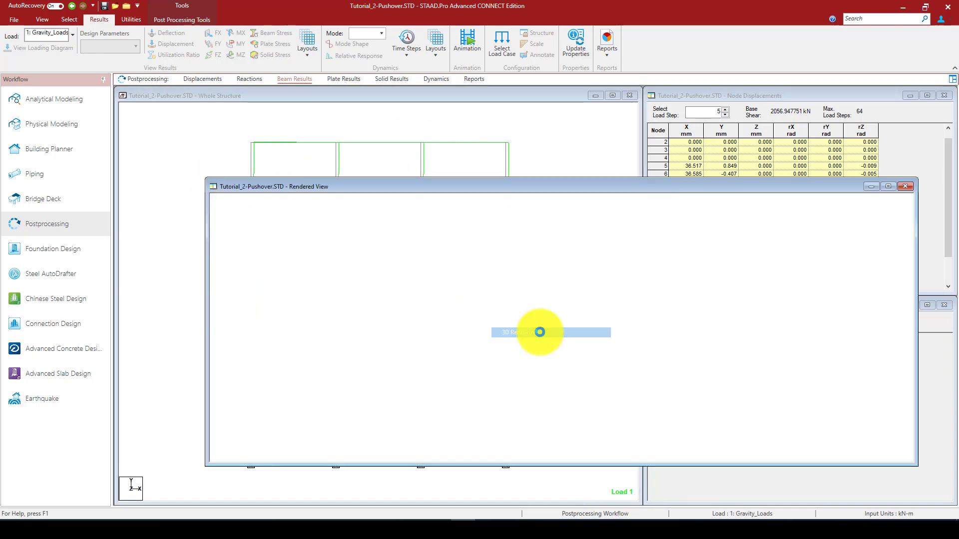
{"action": "left_click", "coordinate": [900, 187]}
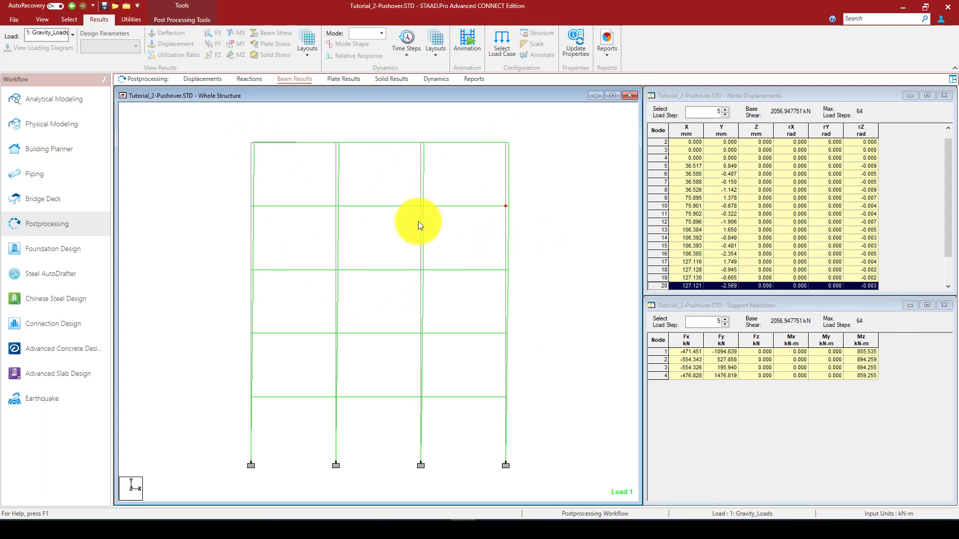
Advance the node results through load step 44 to load step 49 to view the growing sway of the frame
{"action": "left_click", "coordinate": [721, 113]}
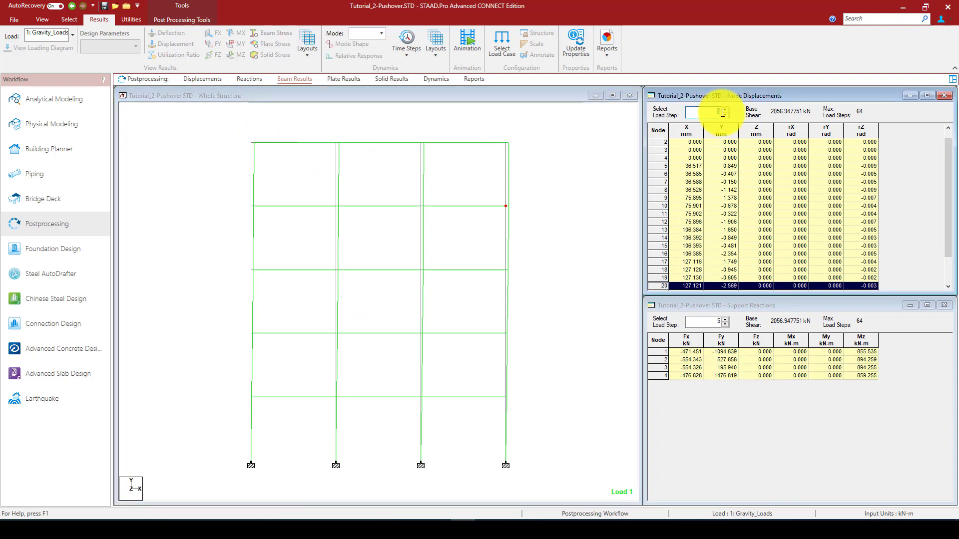
{"action": "type", "text": "5"}
{"action": "left_click", "coordinate": [724, 111]}
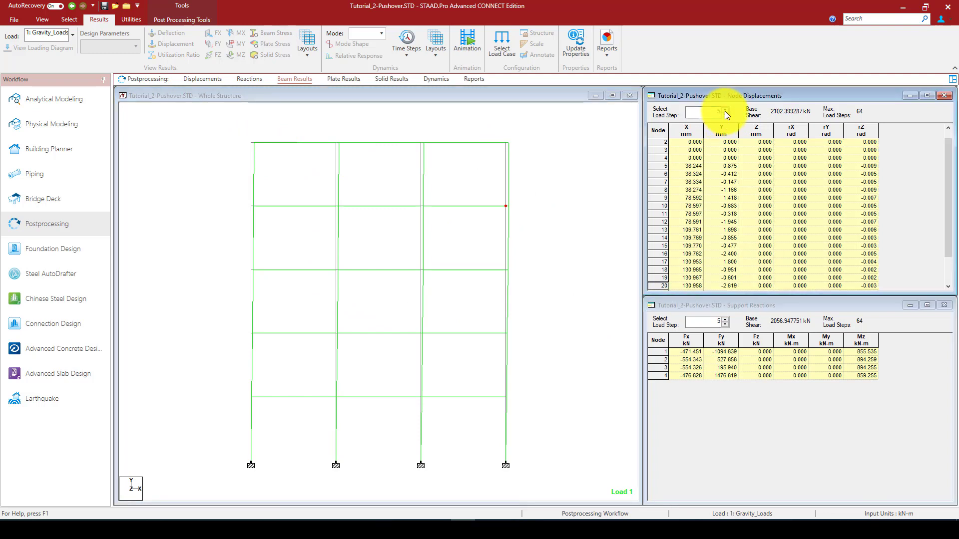
{"action": "left_click", "coordinate": [725, 111]}
{"action": "left_click", "coordinate": [725, 111]}
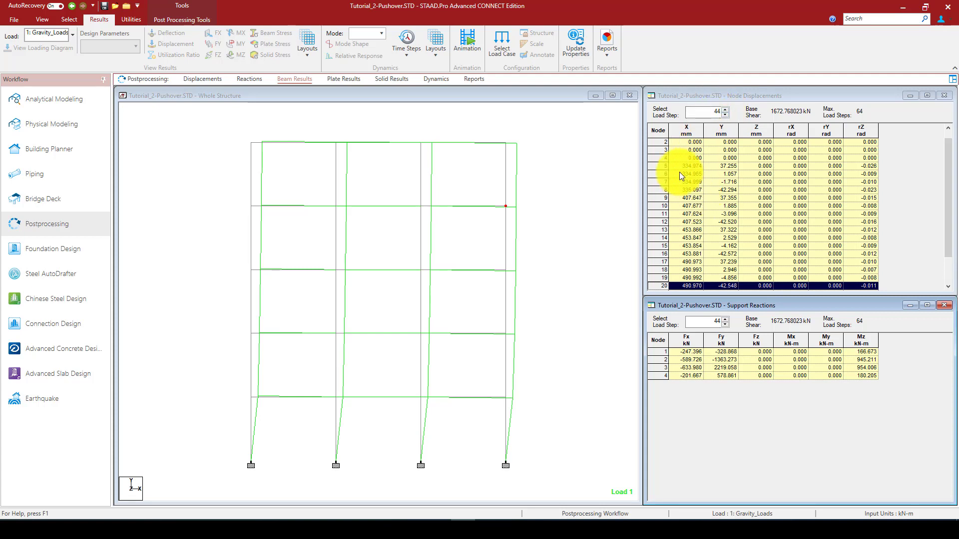
{"action": "left_click", "coordinate": [725, 108]}
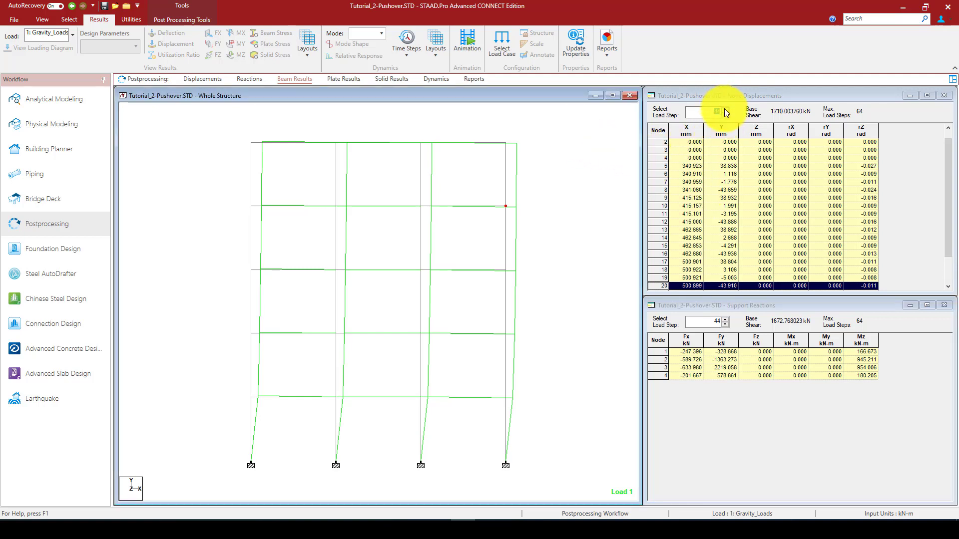
Examine the displaced frame shape and the node displacements down to node 24 for load step 49
{"action": "left_click", "coordinate": [295, 385]}
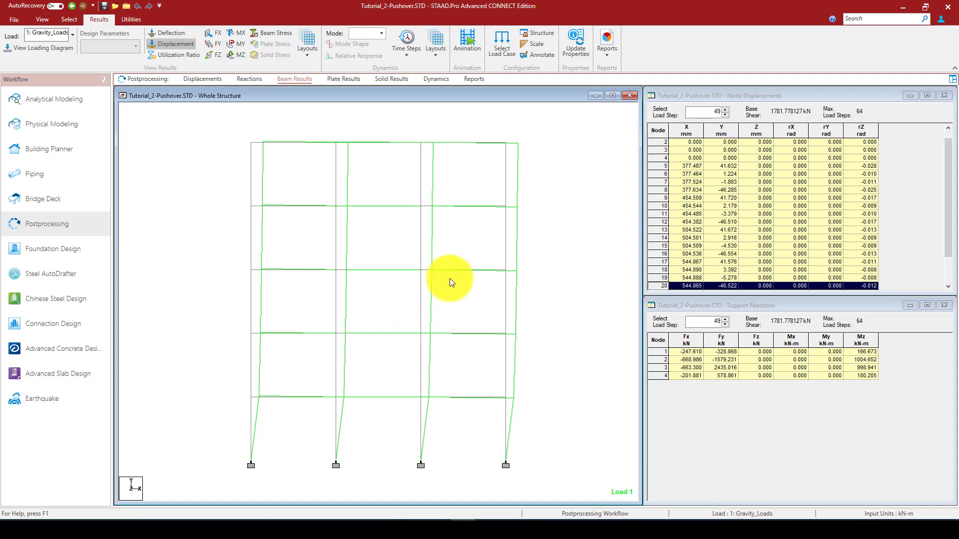
{"action": "scroll", "coordinate": [414, 304], "scroll_direction": "down", "scroll_amount": 2}
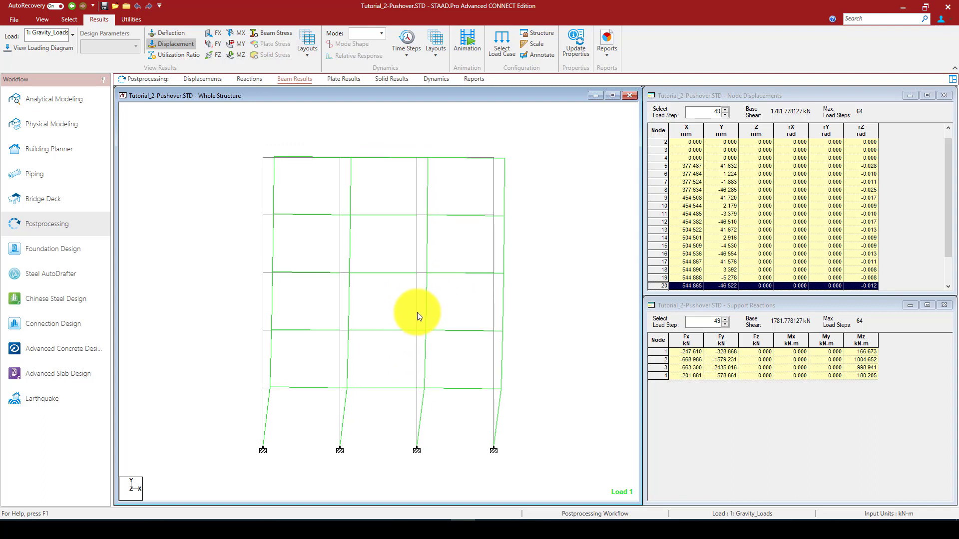
{"action": "scroll", "coordinate": [436, 326], "scroll_direction": "up", "scroll_amount": 1}
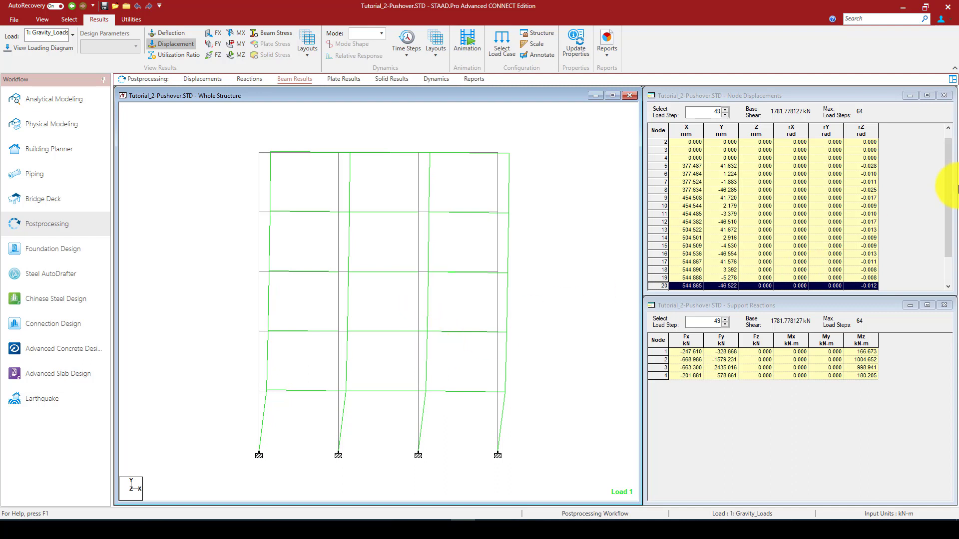
{"action": "left_click_drag", "start_coordinate": [945, 178], "coordinate": [757, 256]}
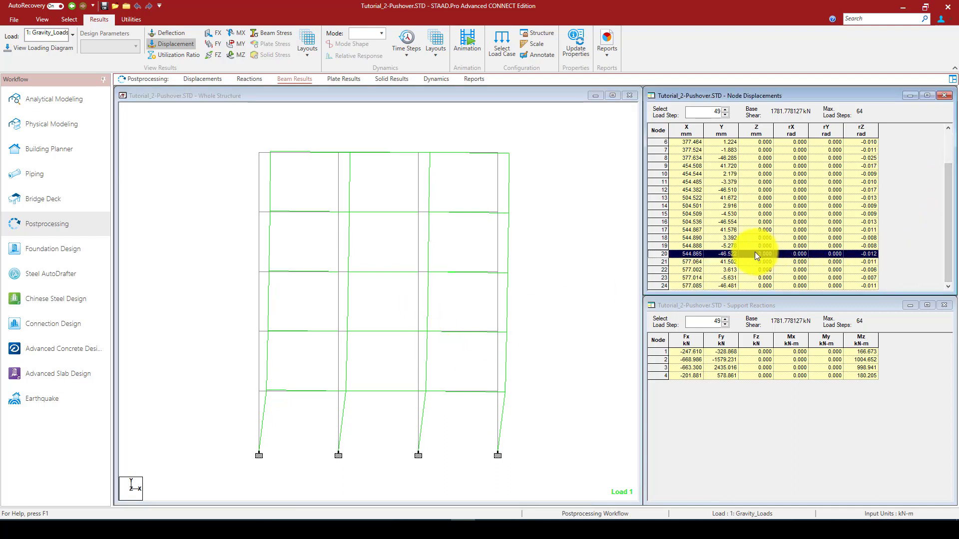